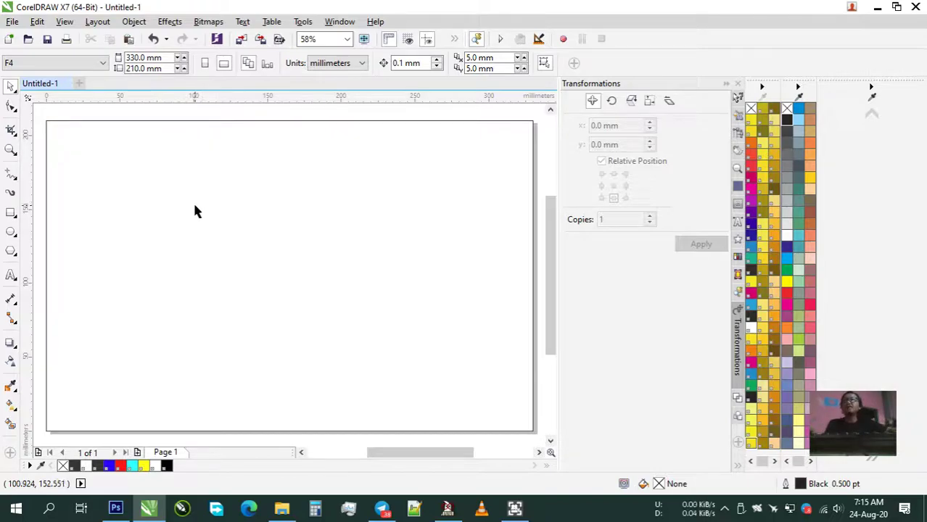
# Draw a rectangle about 67.6 by 23.9 mm in the upper part of the page and fill it with red
pyautogui.click(11, 213)
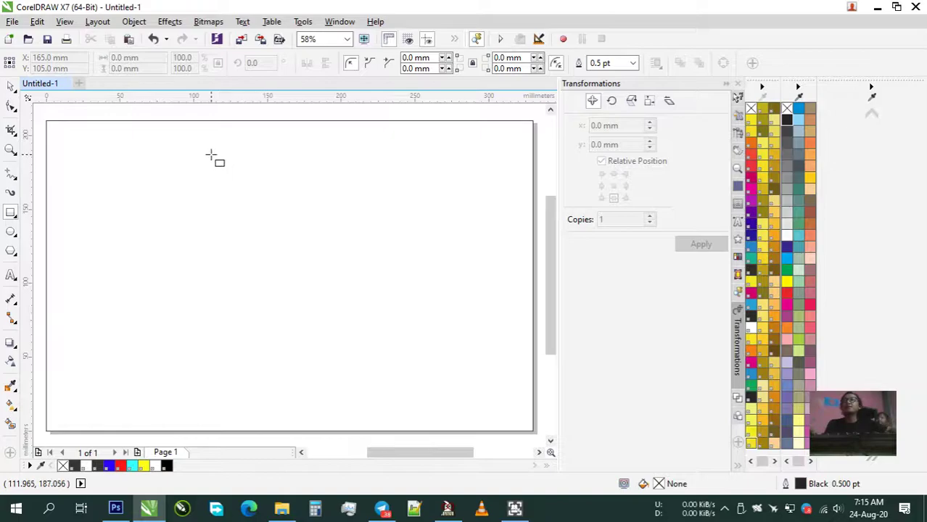
pyautogui.moveTo(204, 149); pyautogui.dragTo(304, 186)
pyautogui.click(11, 85)
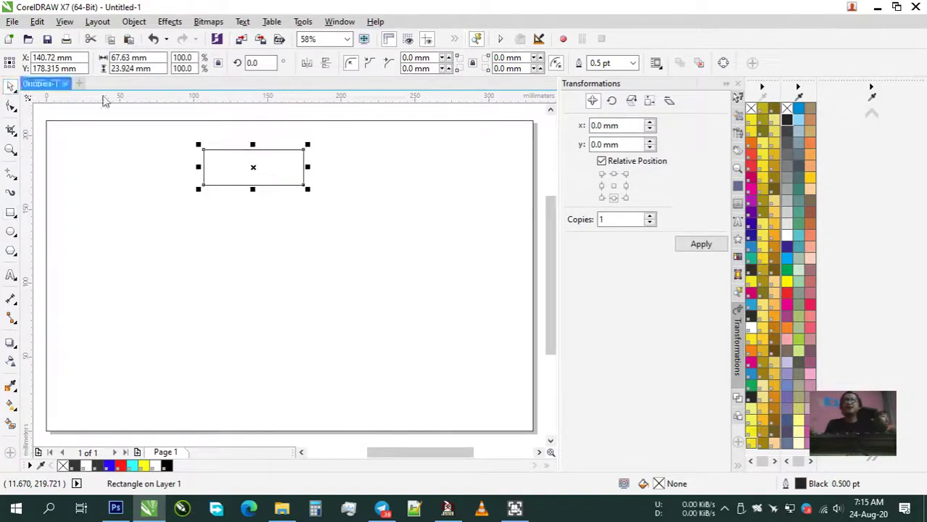
pyautogui.click(788, 297)
# Place one copy of the red rectangle directly below it, offset by -23.924 mm vertically, and fill the copy with white
pyautogui.click(614, 175)
pyautogui.click(617, 198)
pyautogui.click(698, 243)
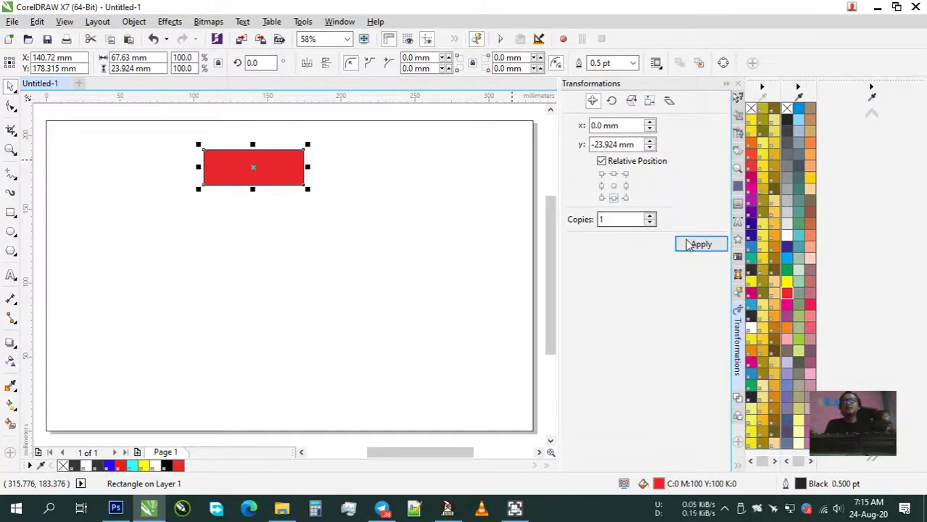
pyautogui.click(787, 236)
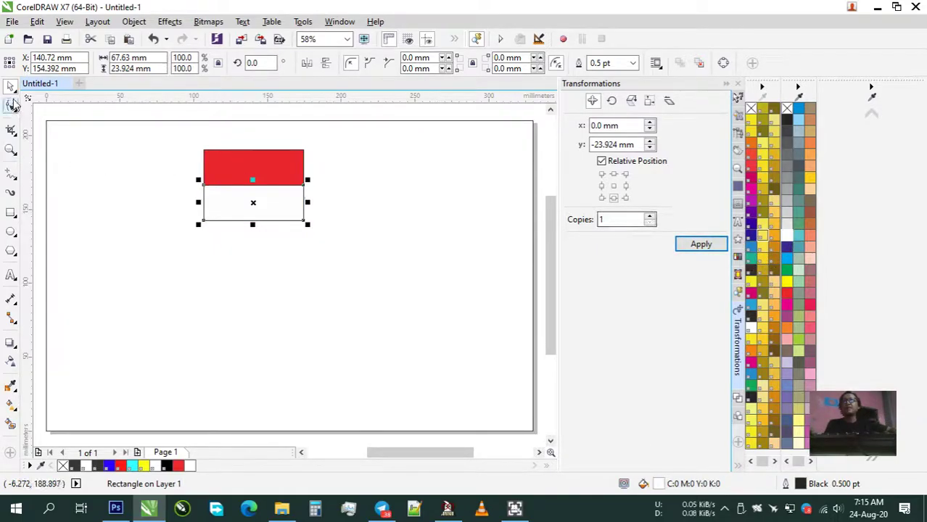
# Add a 330 by 210 mm page-sized background rectangle behind the flag and fill it with 30% black
pyautogui.click(48, 158)
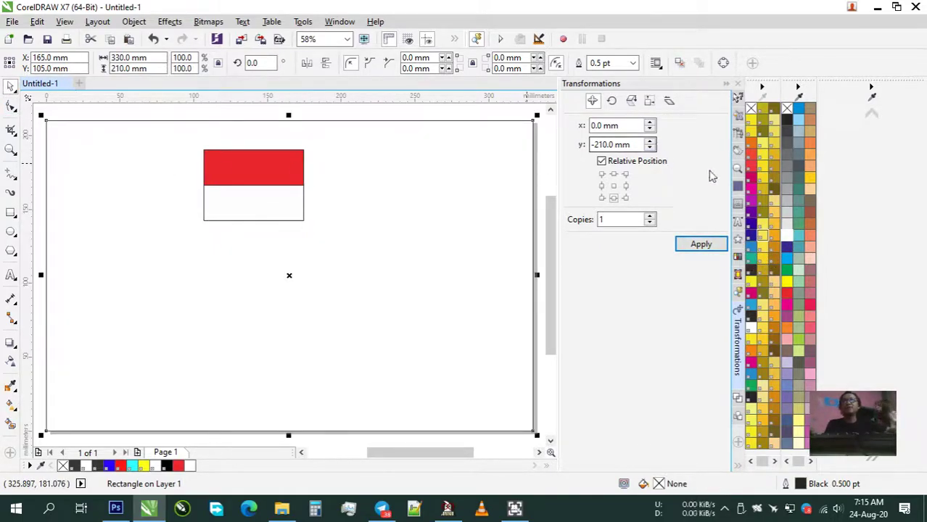
pyautogui.click(788, 206)
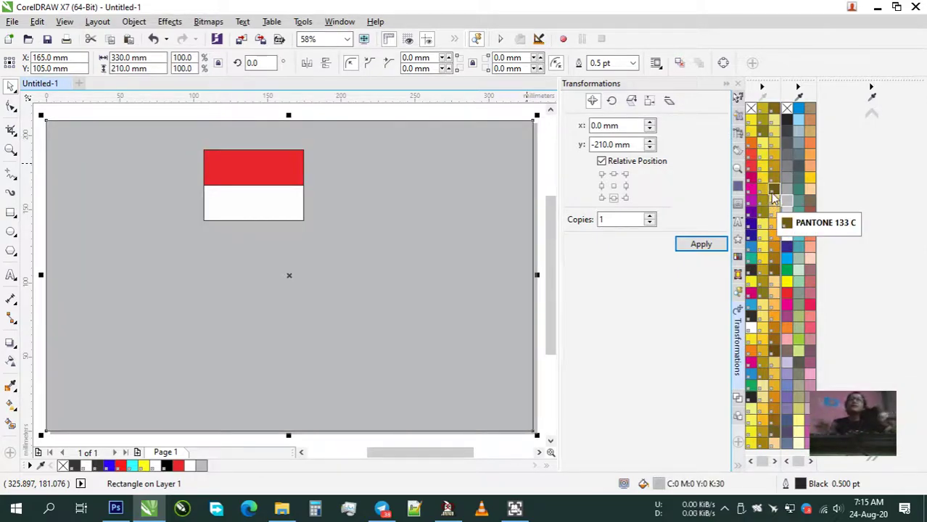
# Move the red and white rectangles together to about X 148 mm, Y 127 mm and remove their outlines
pyautogui.moveTo(193, 109); pyautogui.dragTo(316, 254)
pyautogui.moveTo(271, 179); pyautogui.dragTo(282, 236)
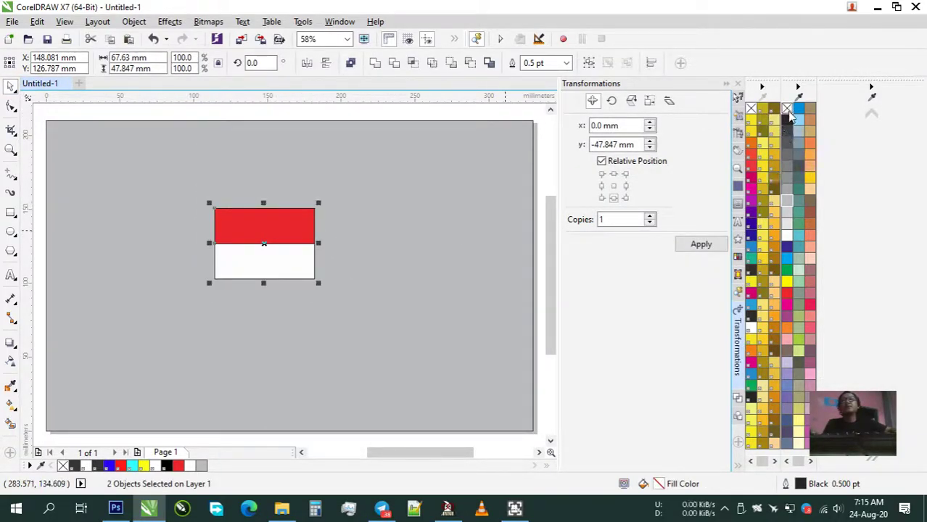
pyautogui.rightClick(788, 110)
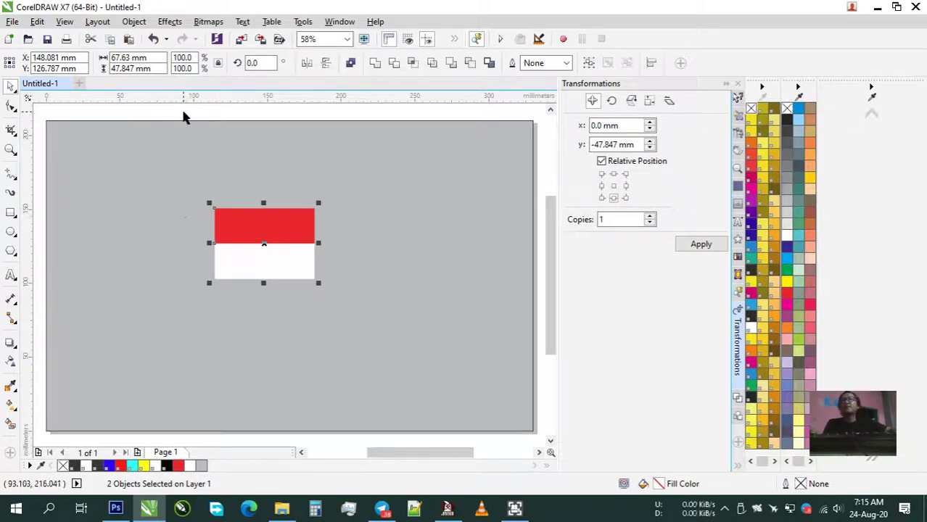
pyautogui.click(198, 122)
pyautogui.scroll(2, 246, 261)
pyautogui.click(247, 261)
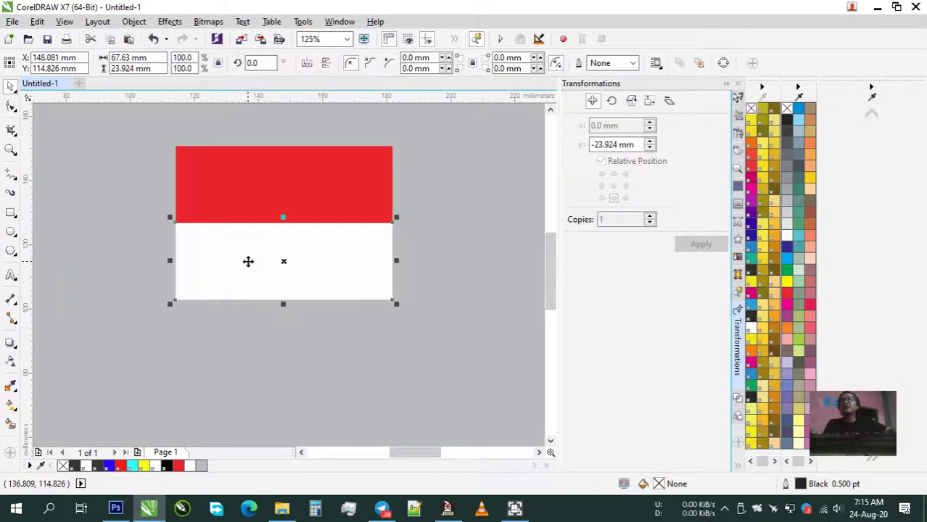
pyautogui.click(256, 196)
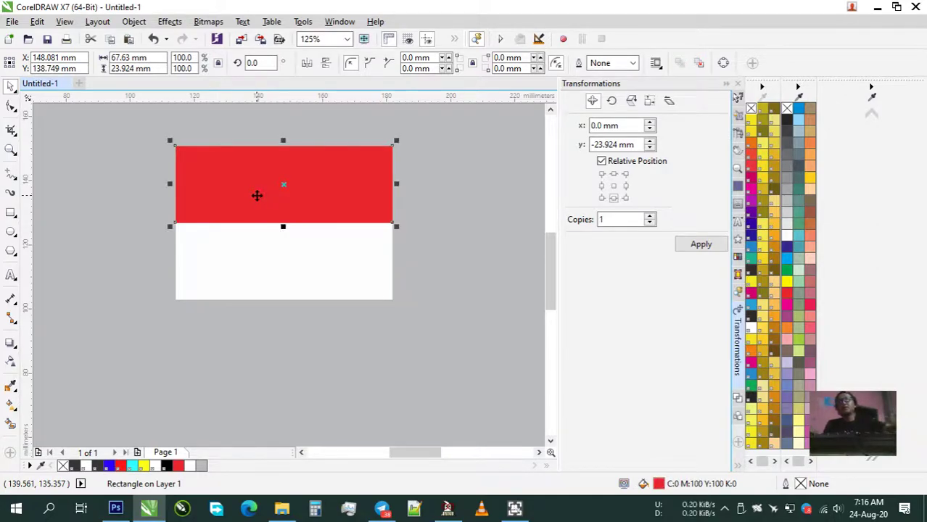
pyautogui.click(270, 245)
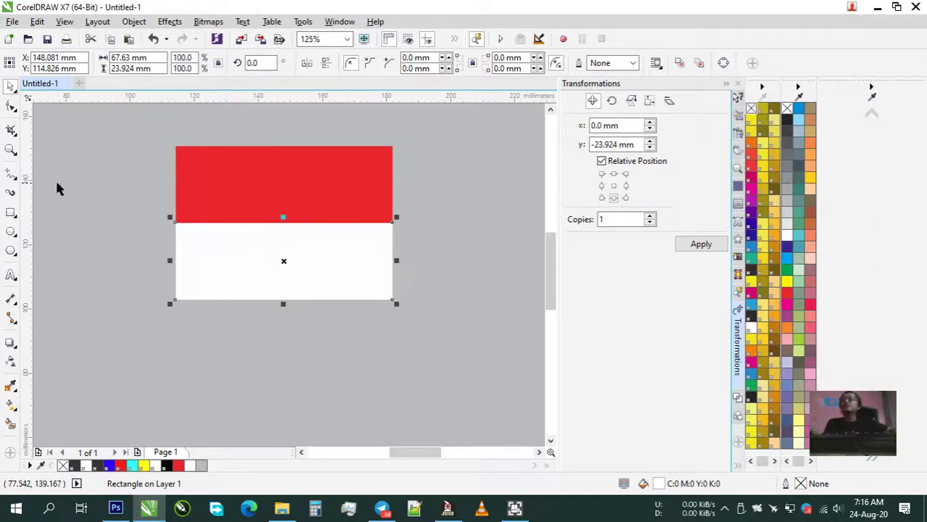
# Draw a horizontal 2-Point Line about 8 mm long along the red rectangle's top edge, starting at its upper-left corner
pyautogui.click(17, 181)
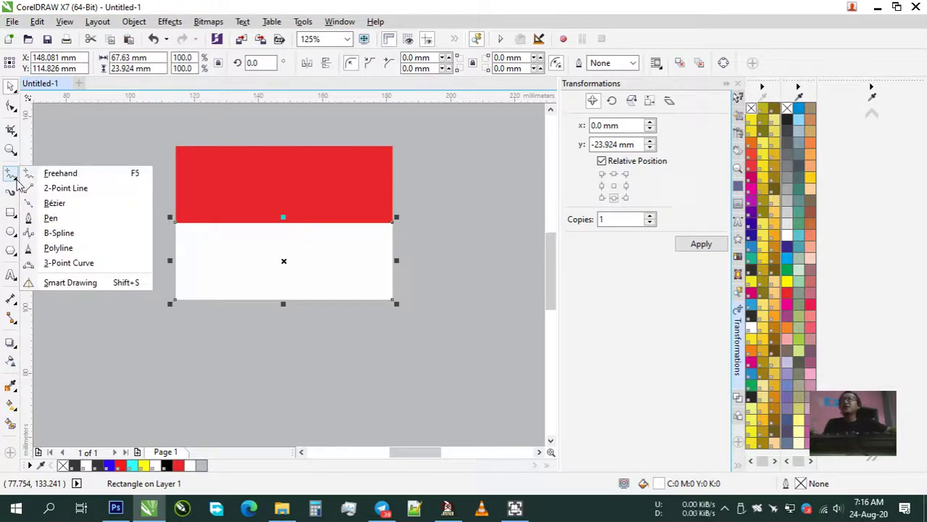
pyautogui.click(65, 188)
pyautogui.scroll(2, 176, 150)
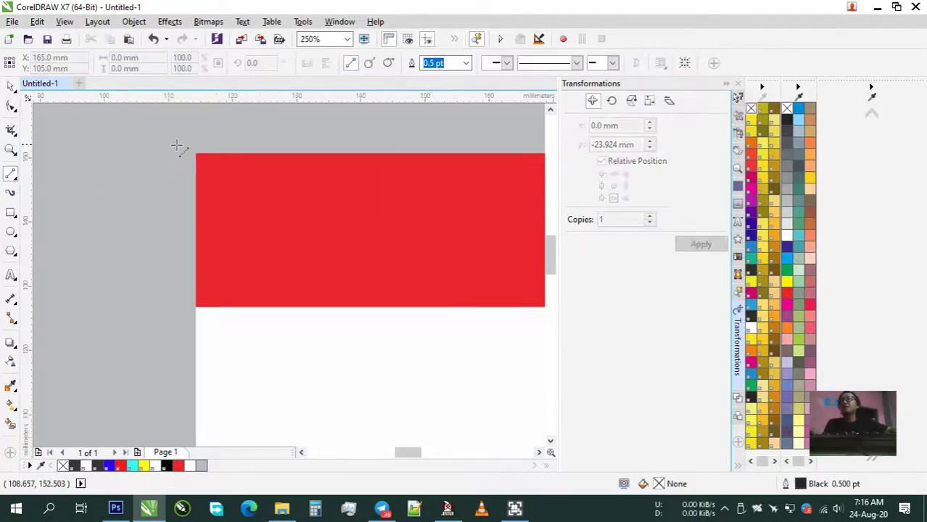
pyautogui.moveTo(196, 153); pyautogui.dragTo(245, 153)
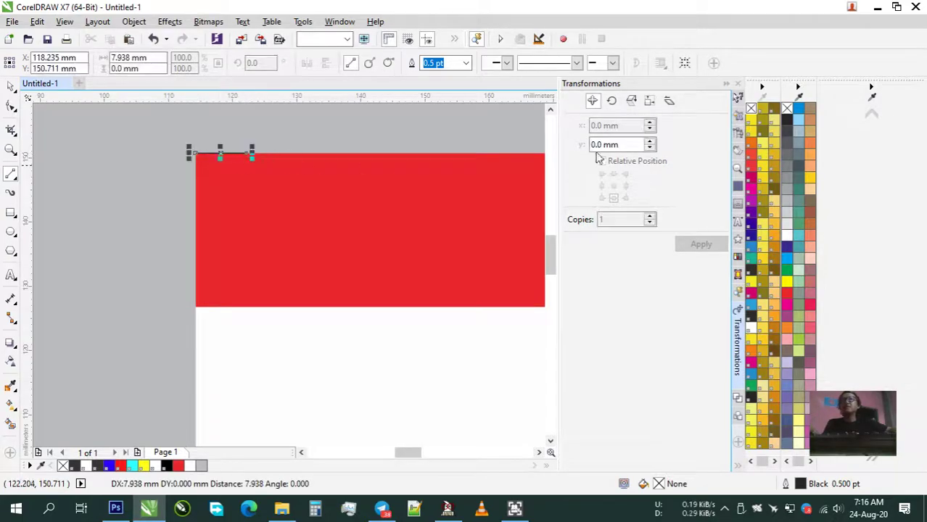
# Set the short line's outline colour to the Registration Color model at 100% tint
pyautogui.doubleClick(799, 483)
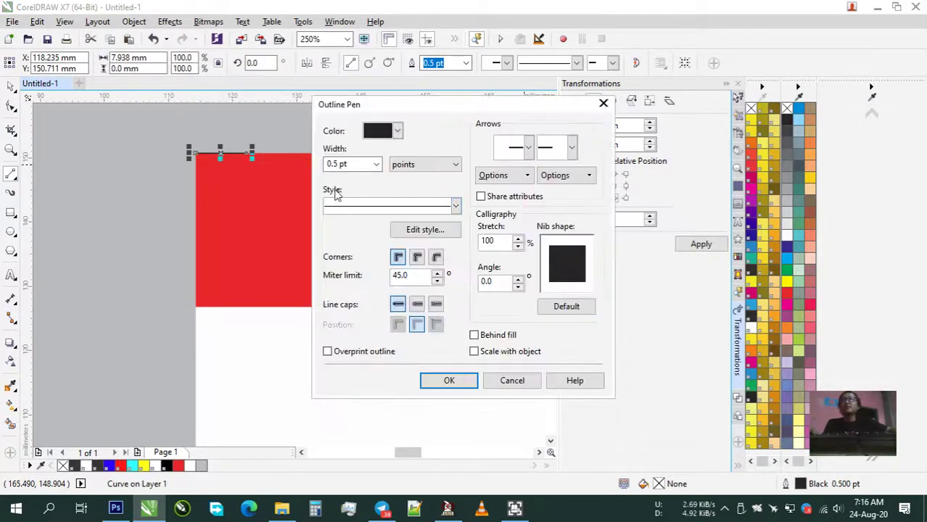
pyautogui.click(399, 134)
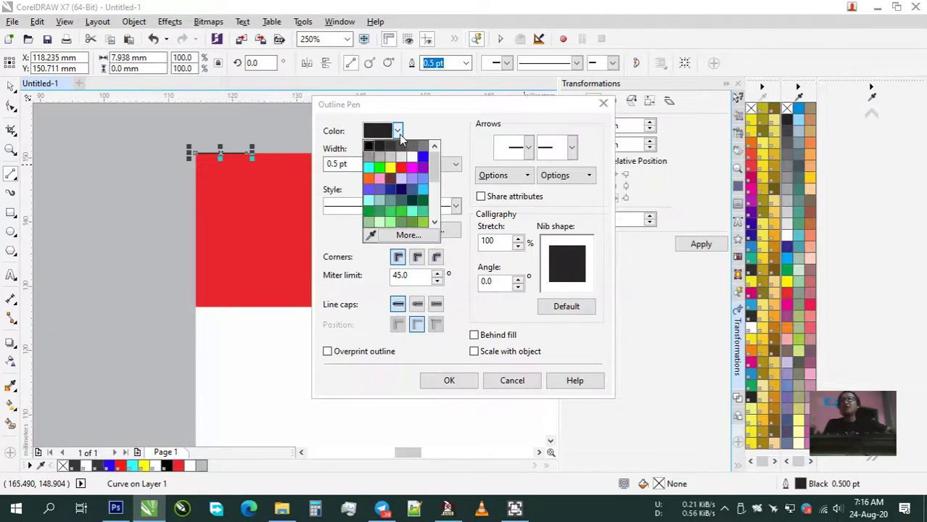
pyautogui.click(410, 244)
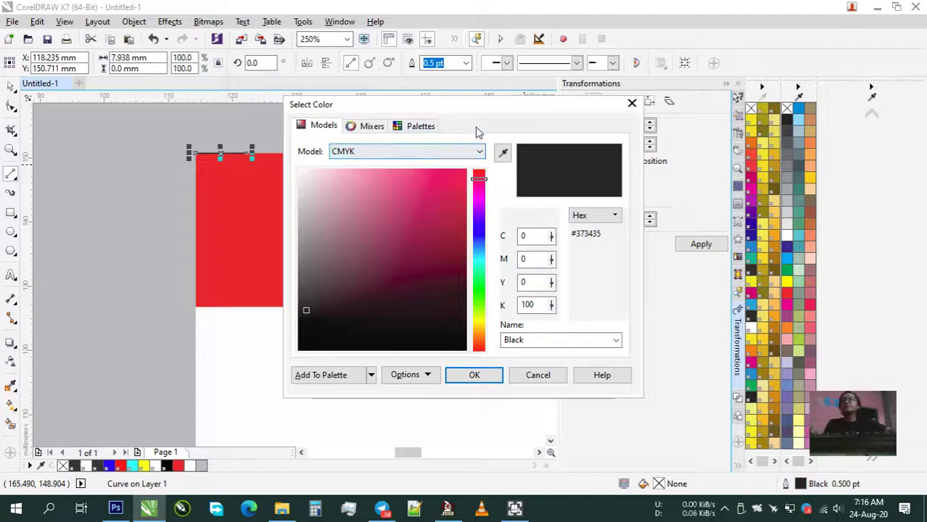
pyautogui.click(425, 127)
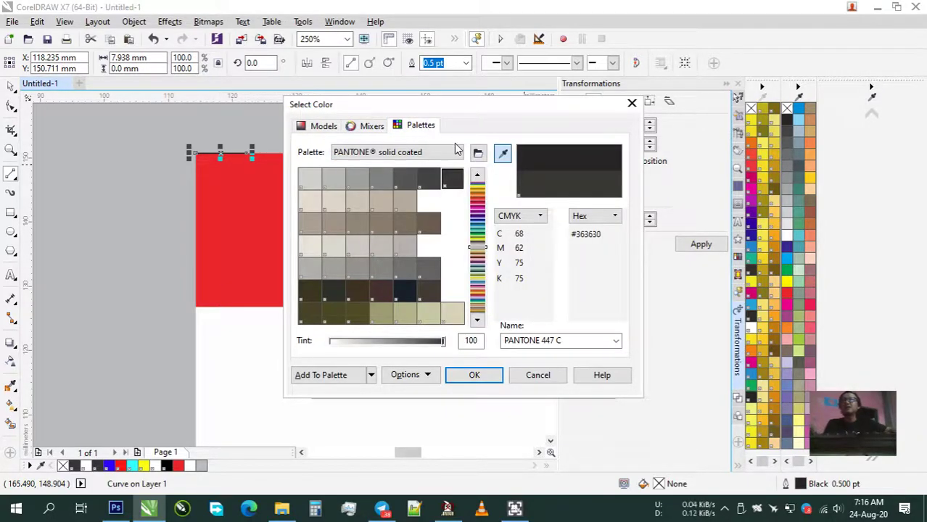
pyautogui.click(318, 126)
pyautogui.click(403, 152)
pyautogui.click(363, 247)
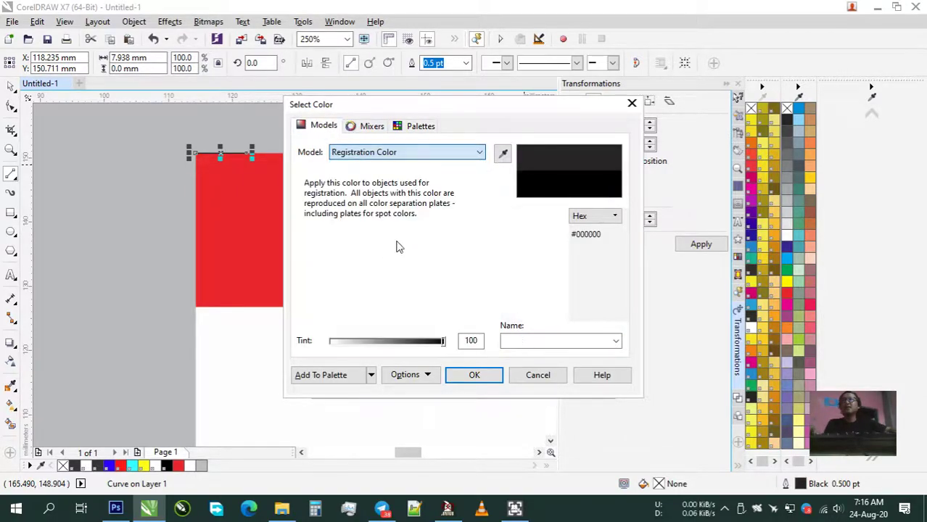
pyautogui.click(482, 378)
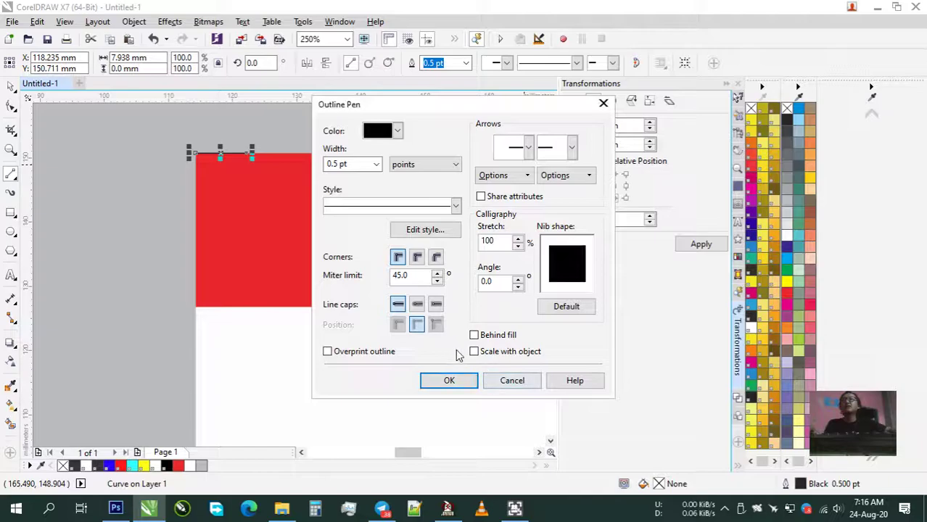
# Set the short line's outline width to 1.0 pt and apply the outline settings
pyautogui.click(375, 164)
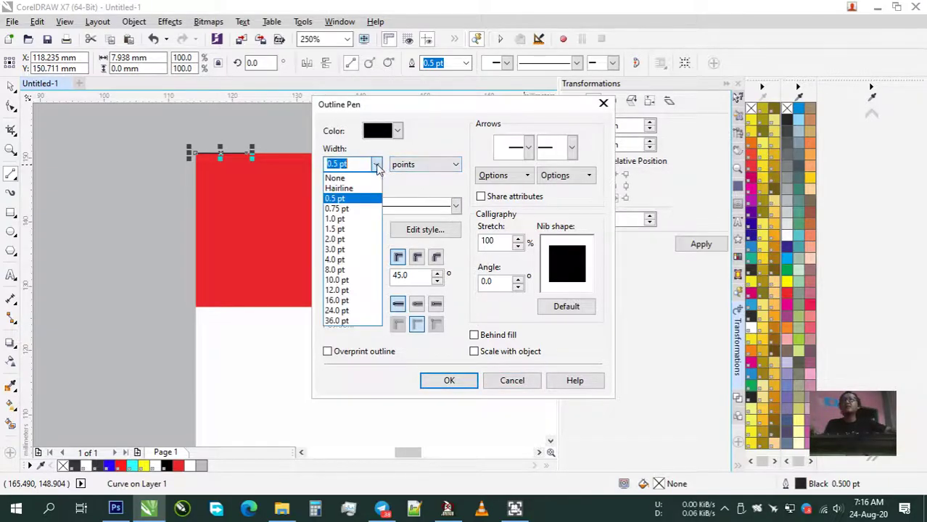
pyautogui.click(355, 216)
pyautogui.click(450, 380)
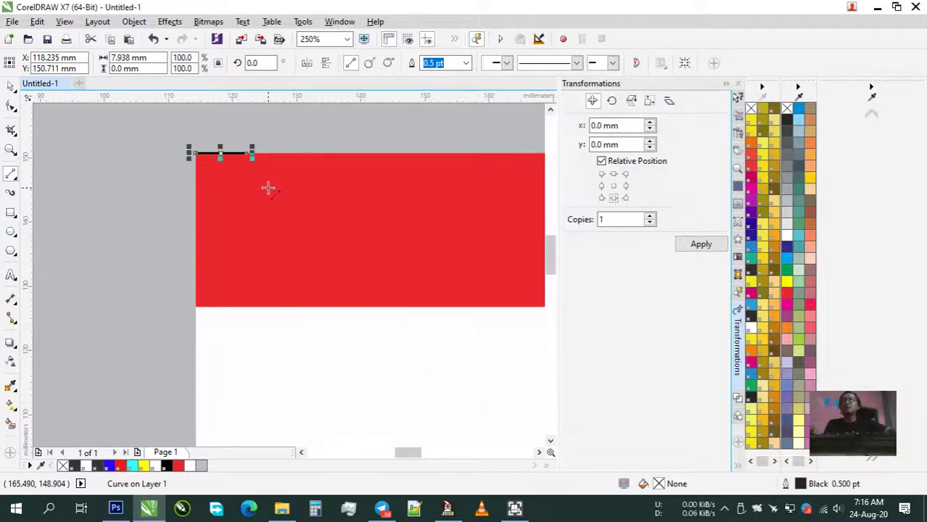
# Move the short line onto the red-white boundary at the flag's left edge, slightly overlapping the flag, centred about X 110.8 mm, Y 126.8 mm
pyautogui.click(11, 85)
pyautogui.moveTo(223, 154); pyautogui.dragTo(172, 306)
pyautogui.scroll(3, 172, 306)
pyautogui.scroll(2, 168, 311)
pyautogui.scroll(-2, 174, 303)
pyautogui.scroll(1, 273, 297)
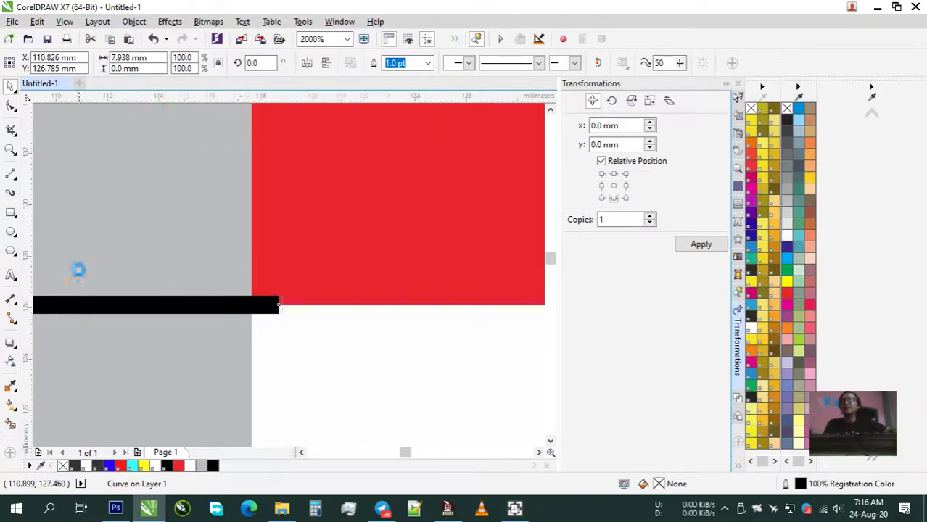
pyautogui.scroll(-2, 131, 279)
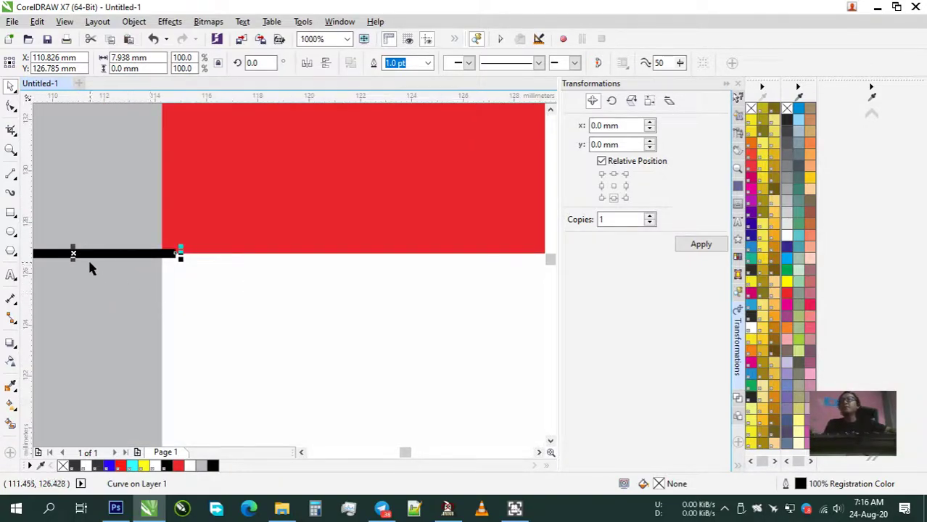
pyautogui.scroll(-6, 89, 268)
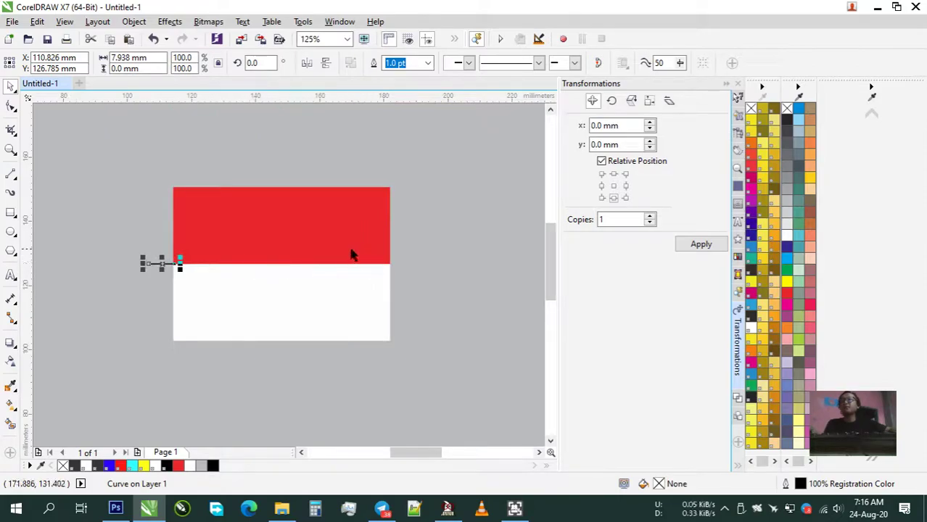
pyautogui.scroll(-1, 294, 262)
pyautogui.scroll(1, 290, 272)
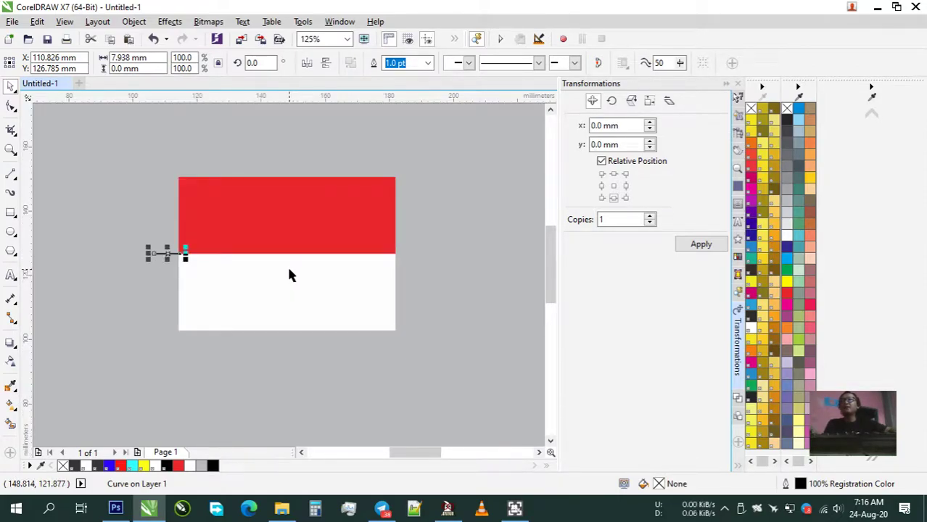
pyautogui.scroll(-1, 244, 276)
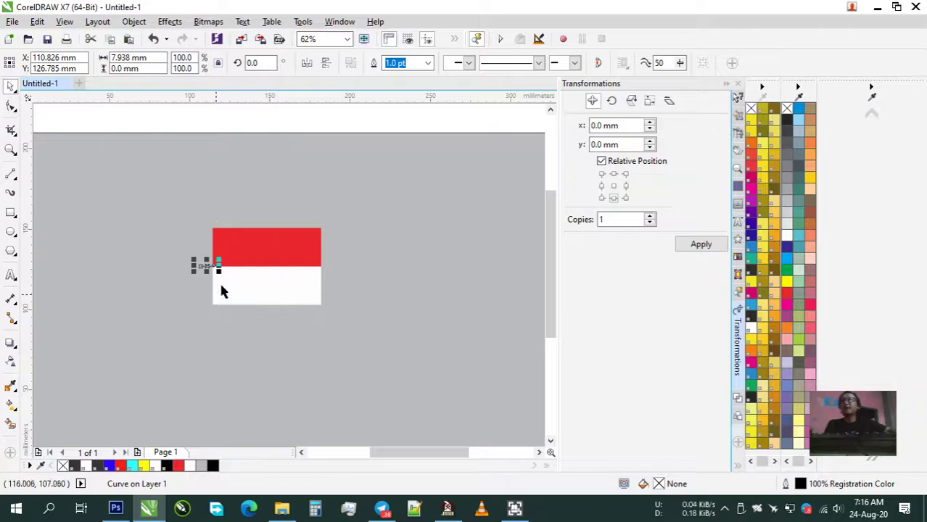
pyautogui.click(210, 120)
pyautogui.scroll(1, 260, 322)
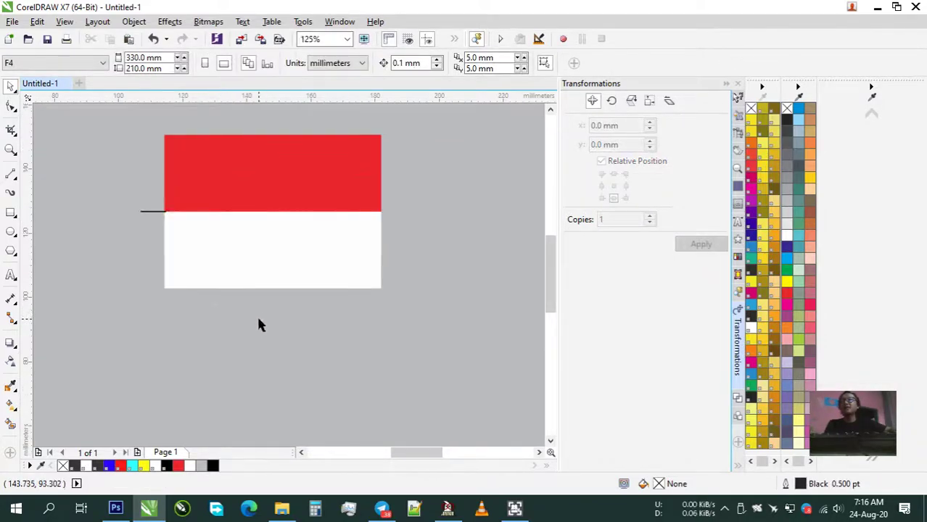
# Refill the red rectangle with an orange-red PANTONE spot colour and the white rectangle with PANTONE Trans. White
pyautogui.click(270, 185)
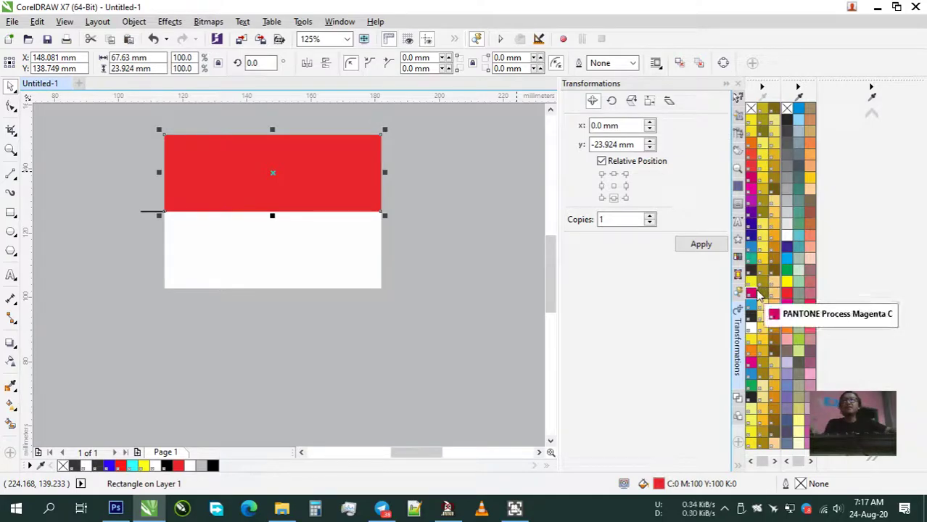
pyautogui.click(752, 165)
pyautogui.click(296, 248)
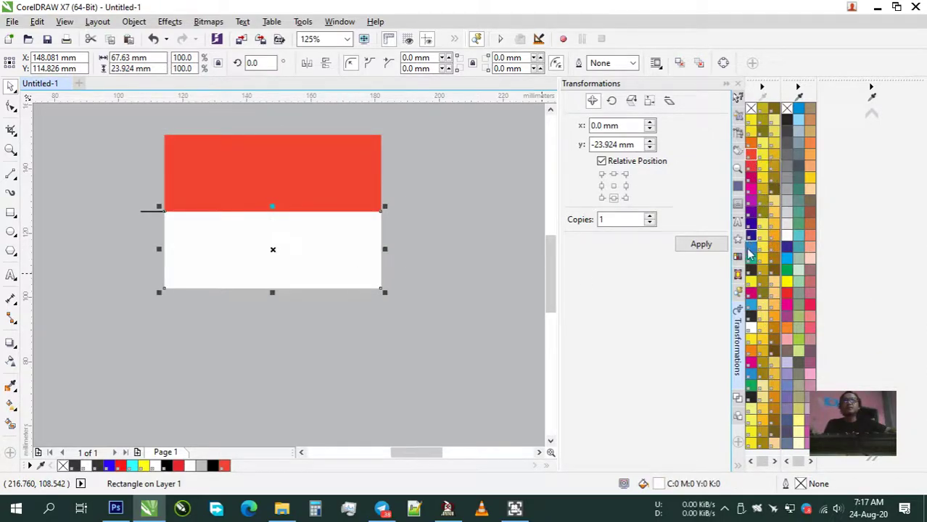
pyautogui.click(749, 327)
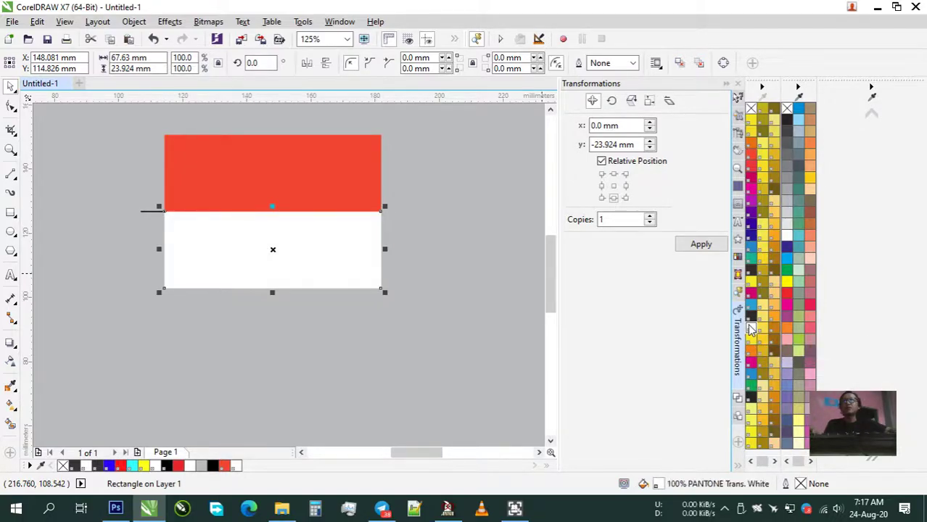
# Stretch the white rectangle's upper edge about 1 mm up beneath the red one, making it about 25 mm high
pyautogui.click(293, 179)
pyautogui.click(288, 244)
pyautogui.scroll(2, 236, 233)
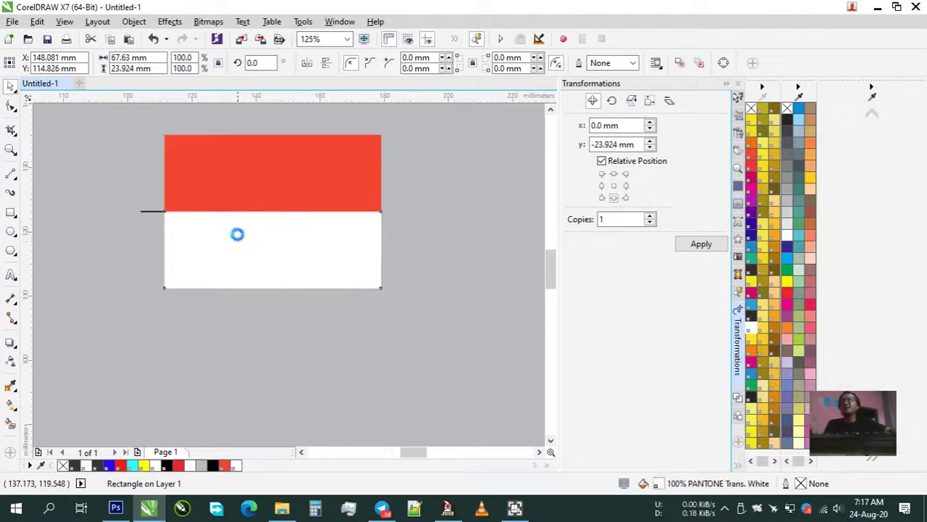
pyautogui.scroll(-2, 343, 339)
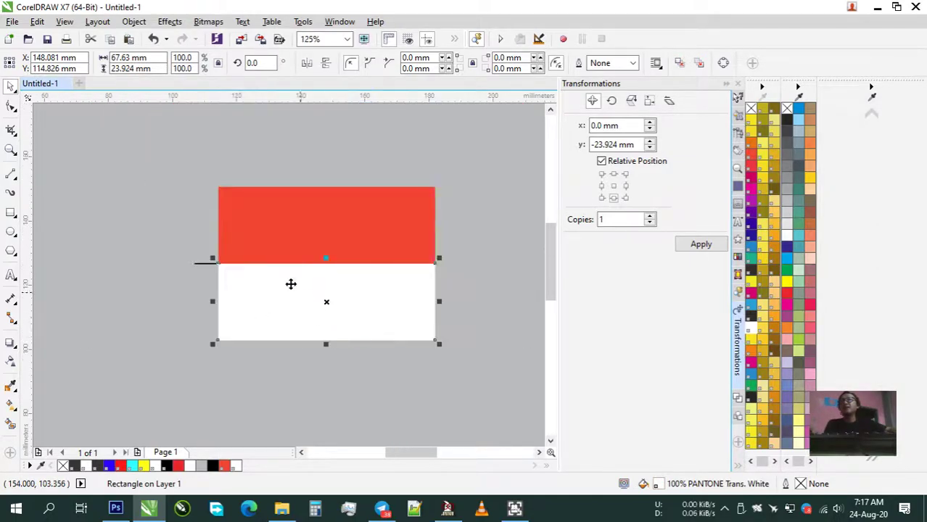
pyautogui.scroll(2, 308, 255)
pyautogui.scroll(1, 312, 262)
pyautogui.scroll(-1, 340, 273)
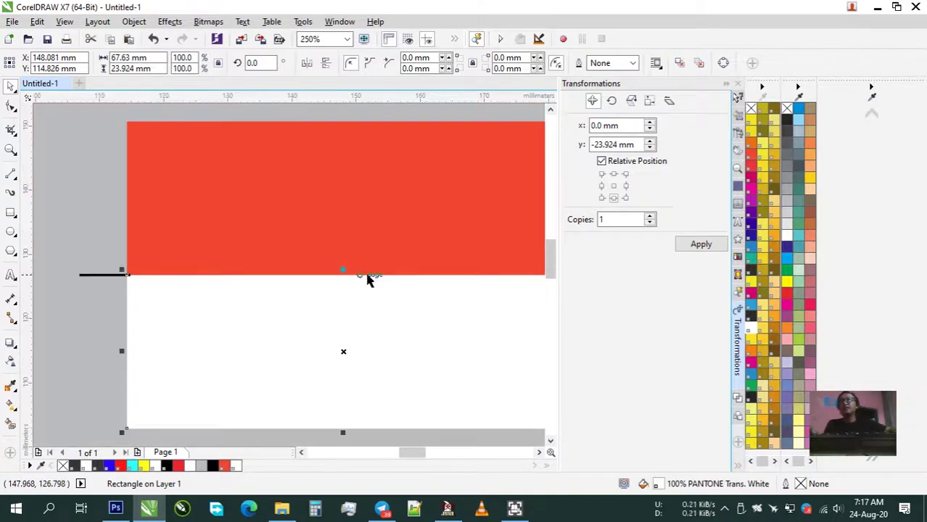
pyautogui.moveTo(344, 269); pyautogui.dragTo(340, 260)
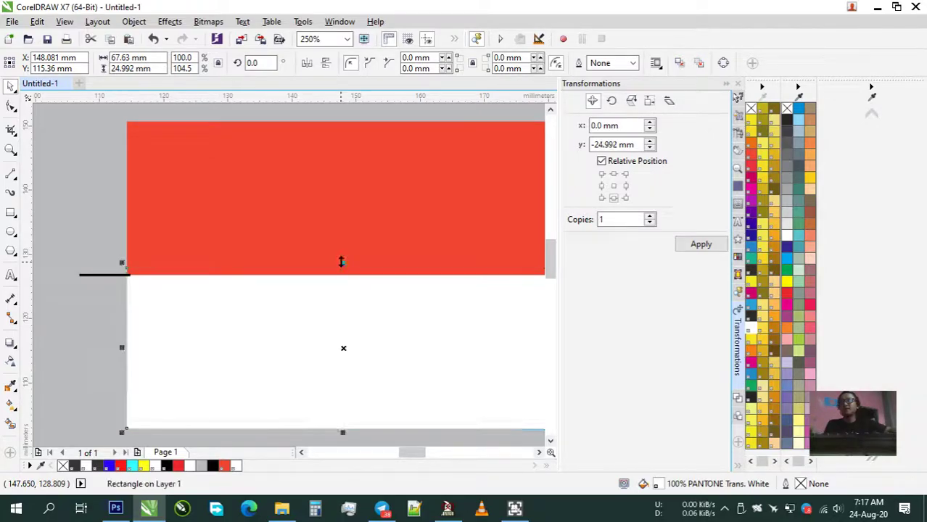
# Turn on overprint for the red rectangle's PANTONE Warm Red C fill
pyautogui.click(399, 205)
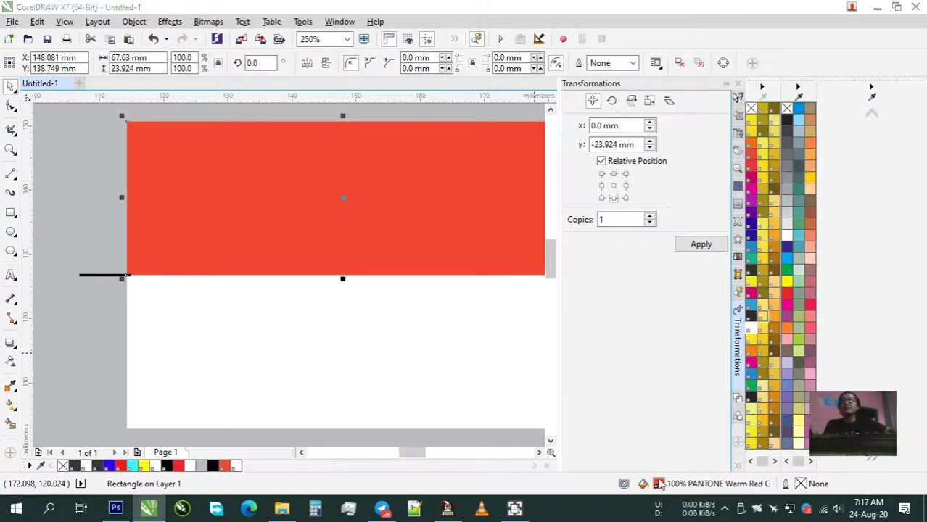
pyautogui.doubleClick(665, 489)
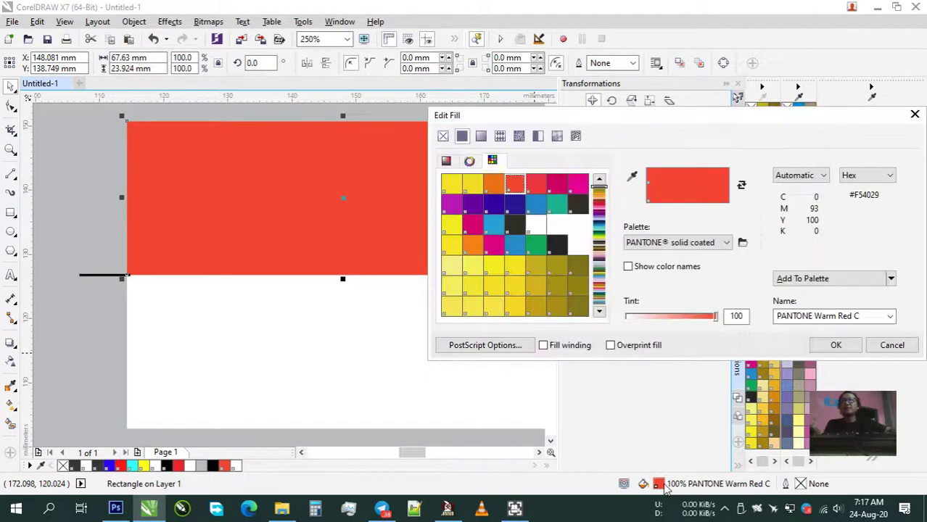
pyautogui.click(613, 346)
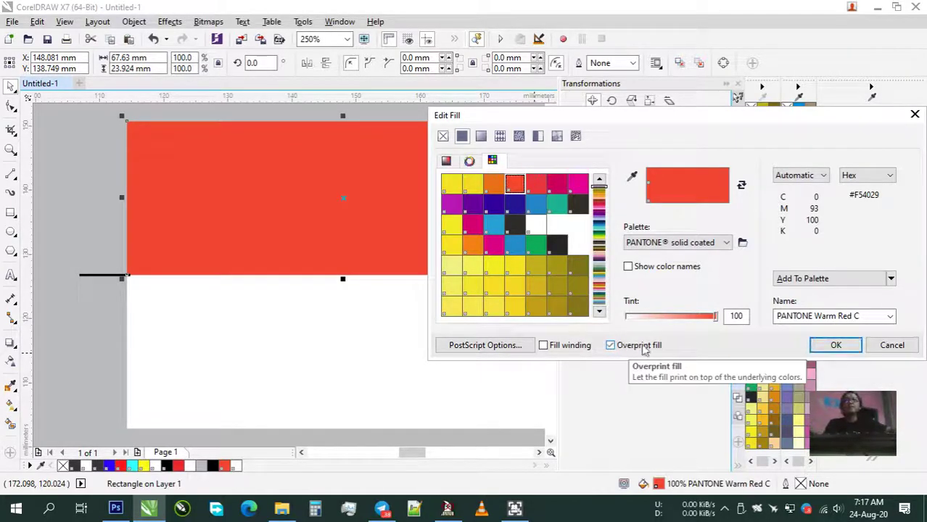
pyautogui.click(836, 346)
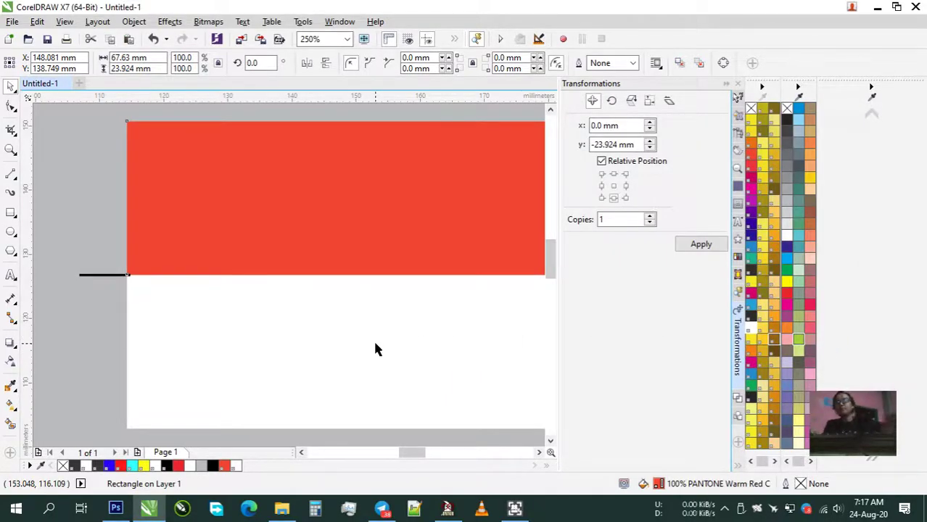
# Set up printing to the Device Independent PostScript File printer with the Black separation excluded, keeping the PANTONE white and red plates, and apply
pyautogui.click(66, 40)
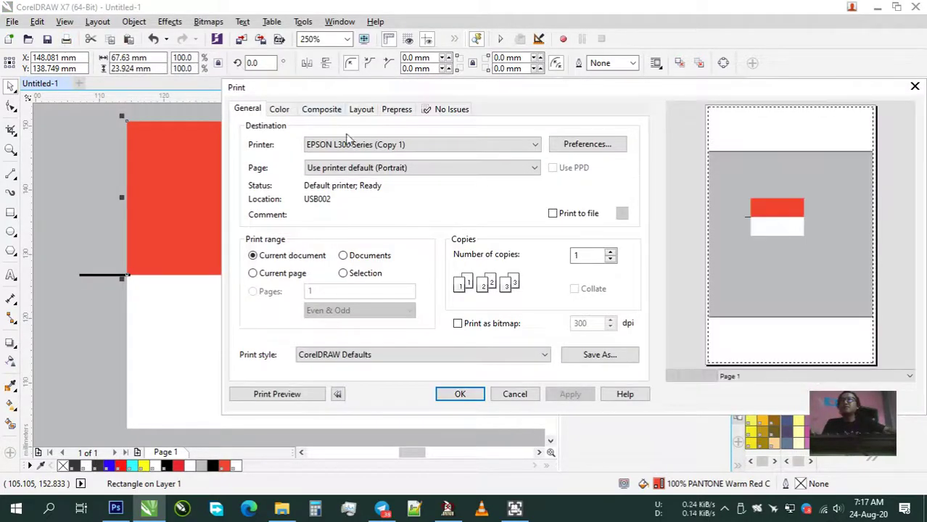
pyautogui.click(354, 145)
pyautogui.click(357, 159)
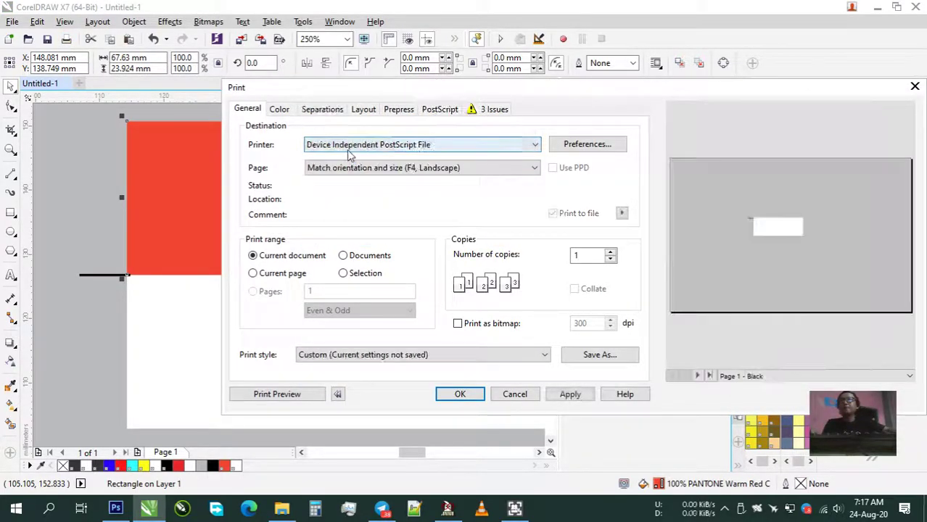
pyautogui.click(323, 110)
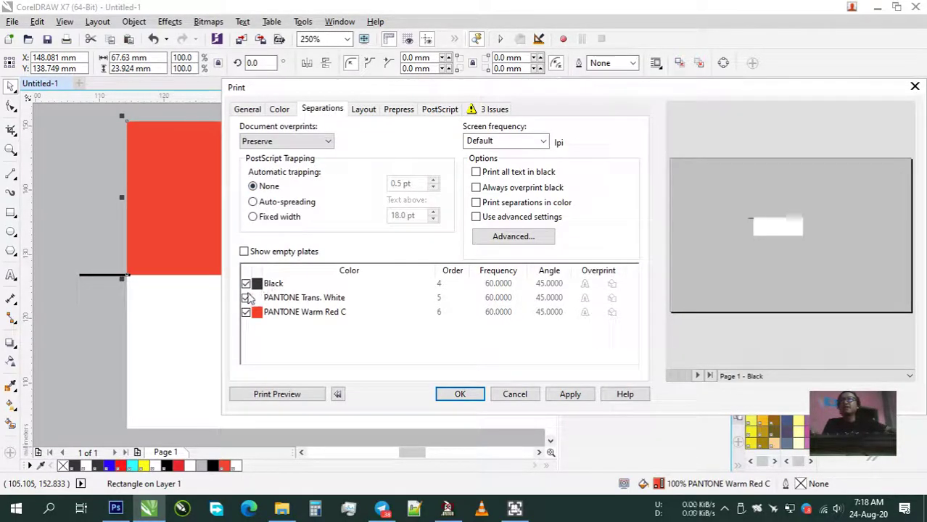
pyautogui.click(246, 284)
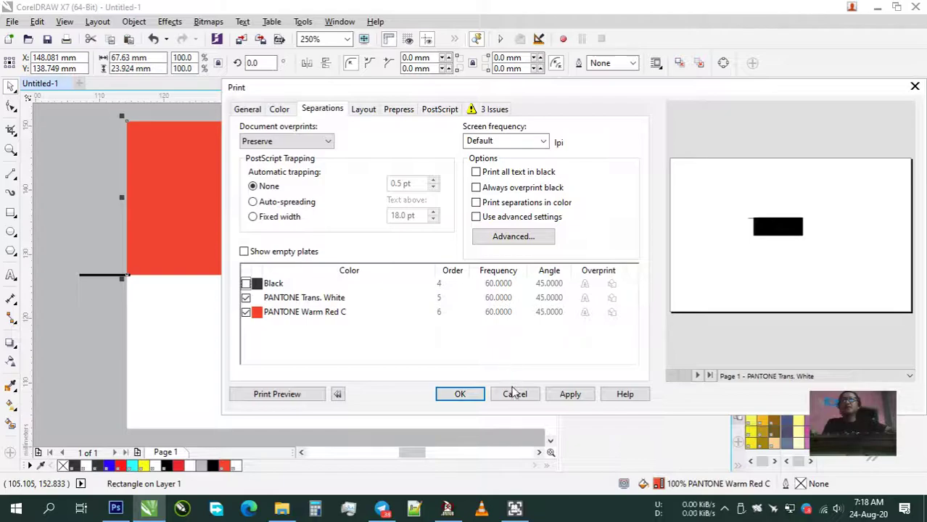
pyautogui.click(570, 394)
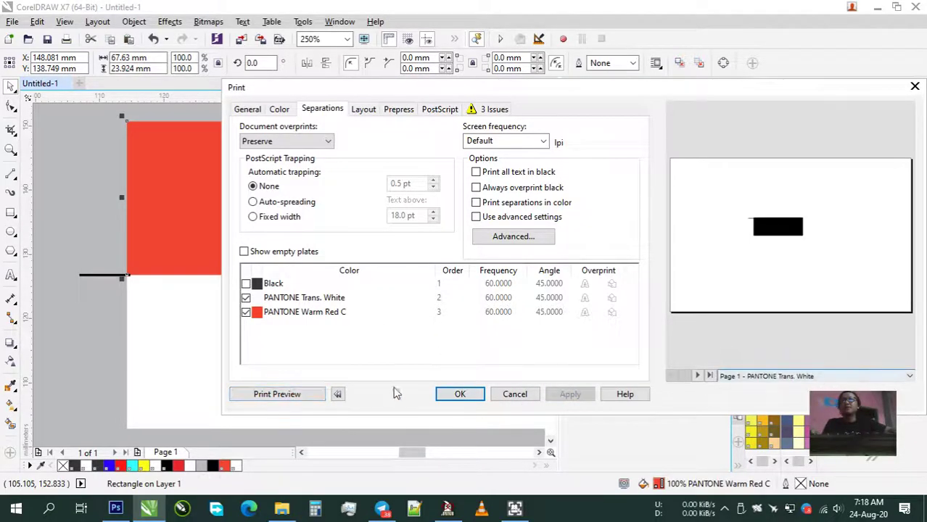
# Preview both separation plates, compare where the red and white areas meet the mark, and leave printing without output
pyautogui.click(280, 395)
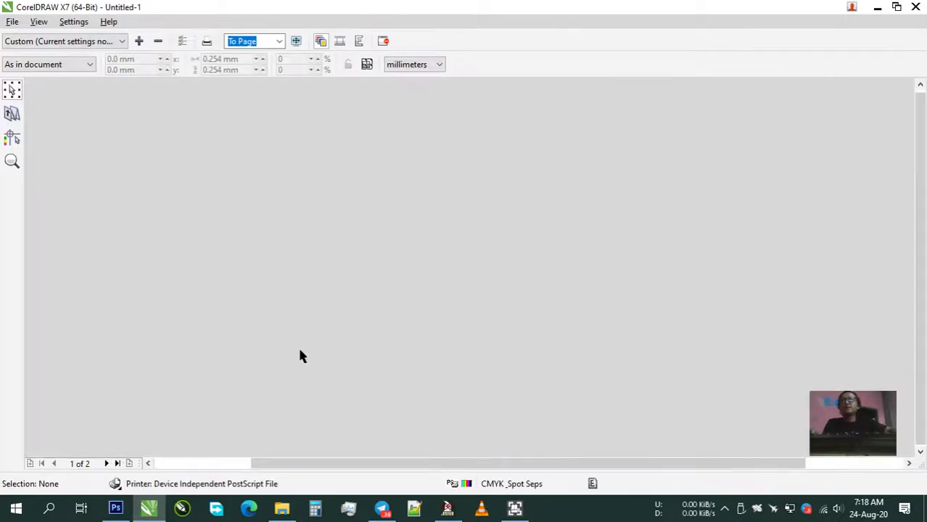
pyautogui.scroll(5, 378, 279)
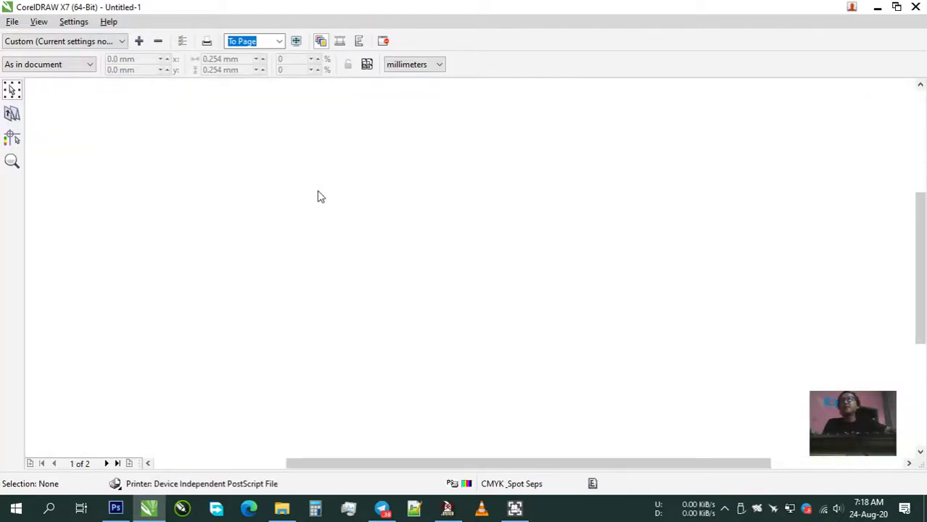
pyautogui.scroll(2, 317, 194)
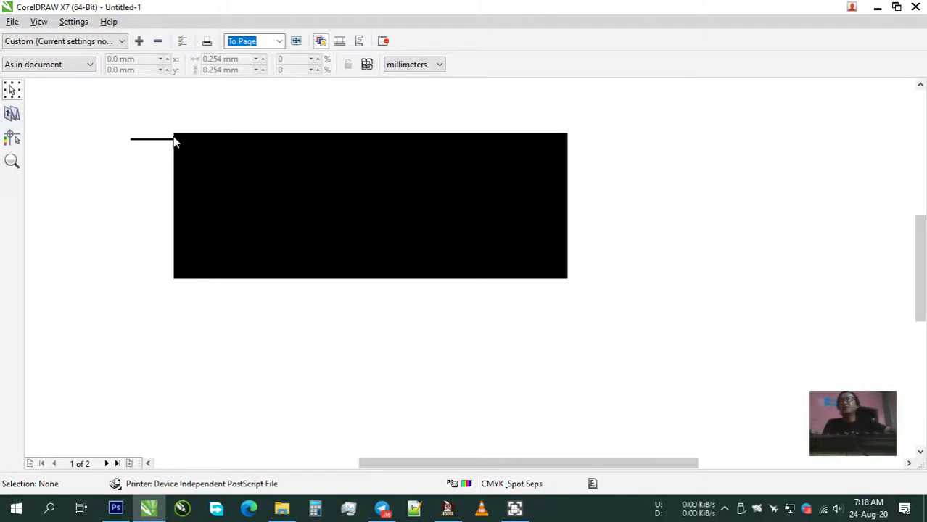
pyautogui.click(107, 463)
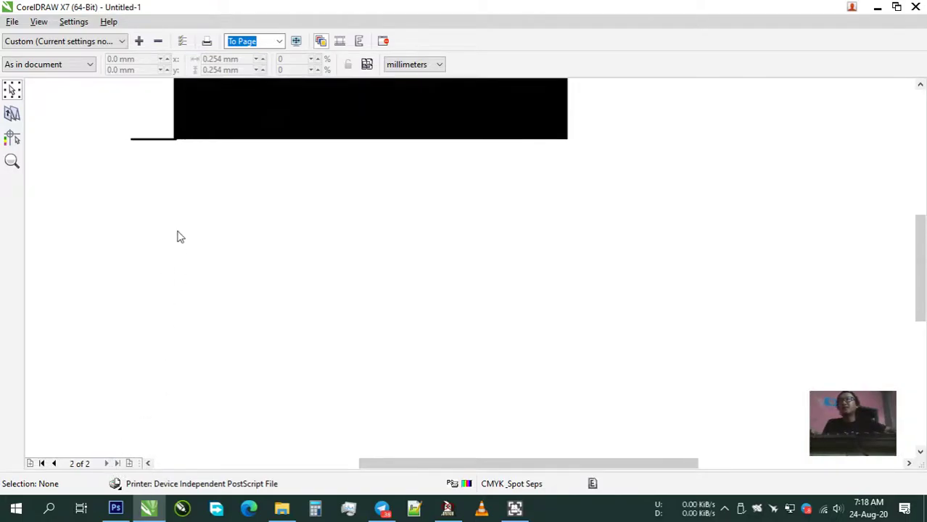
pyautogui.click(53, 463)
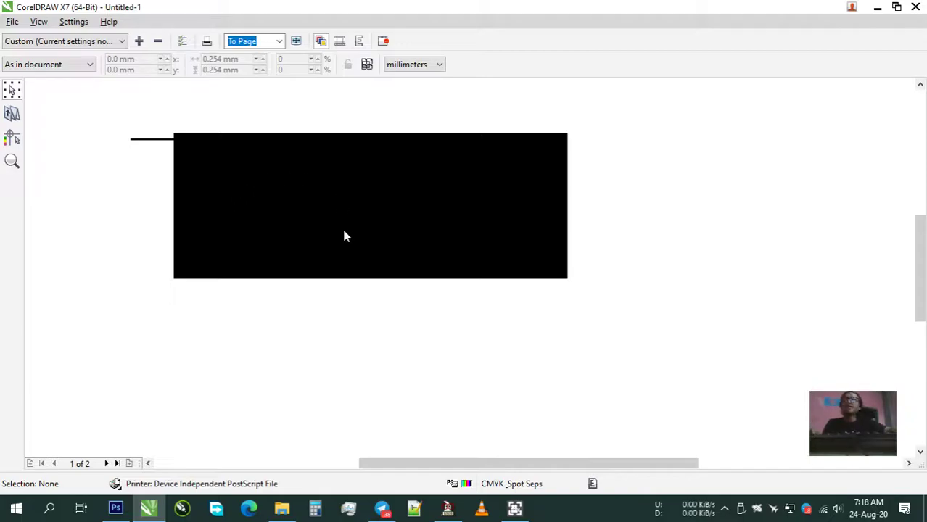
pyautogui.scroll(-1, 344, 235)
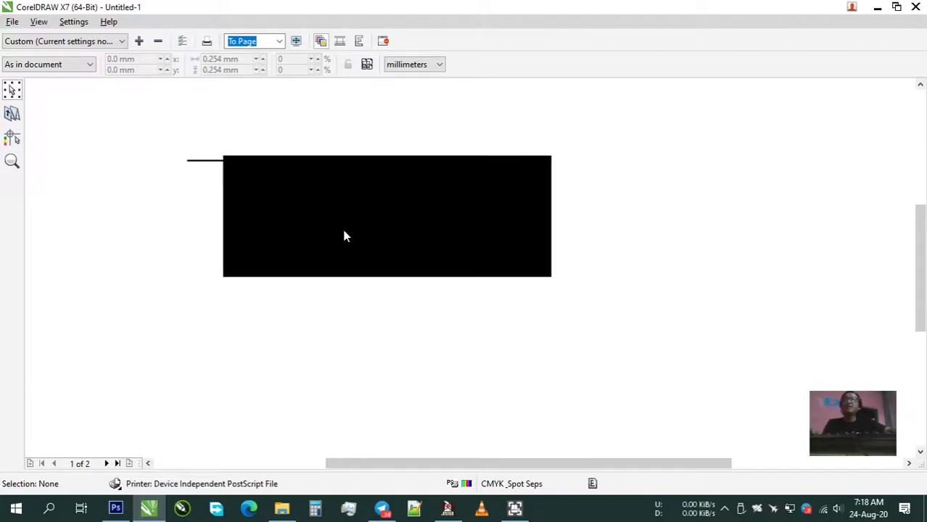
pyautogui.click(108, 464)
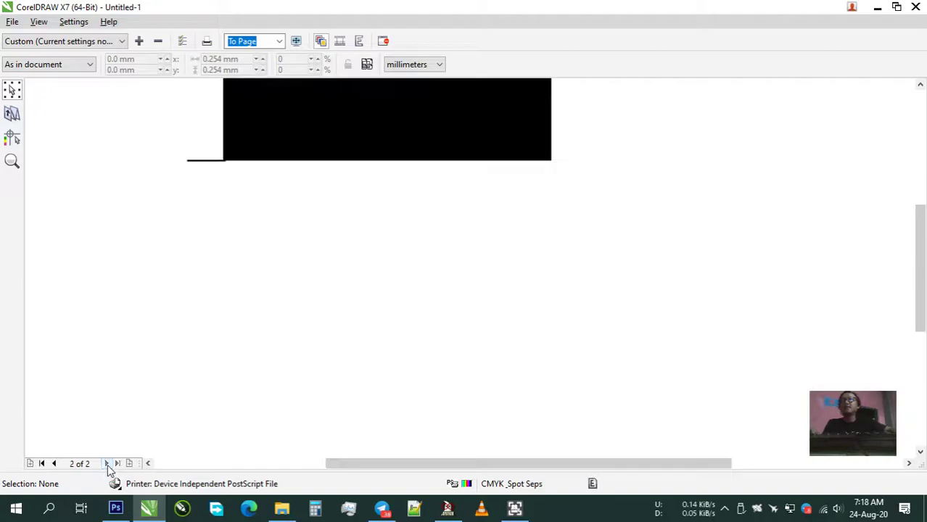
pyautogui.click(54, 464)
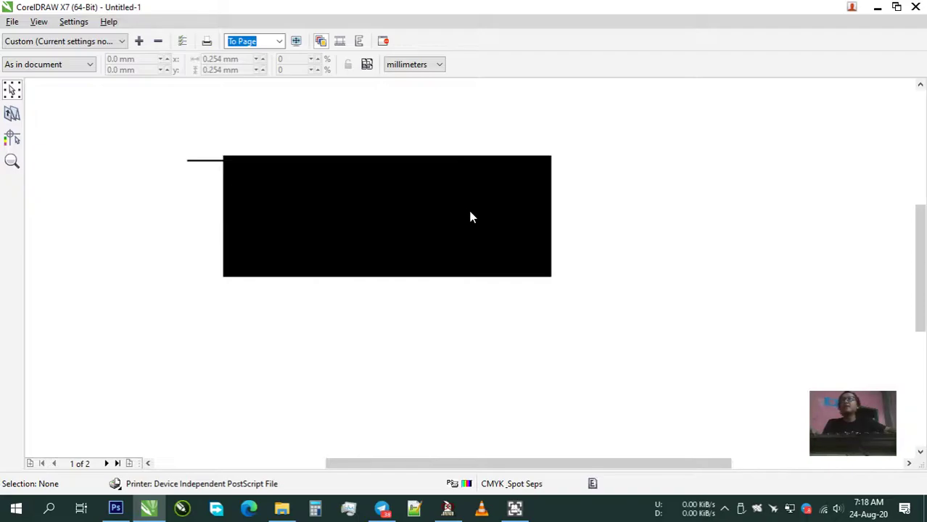
pyautogui.click(917, 6)
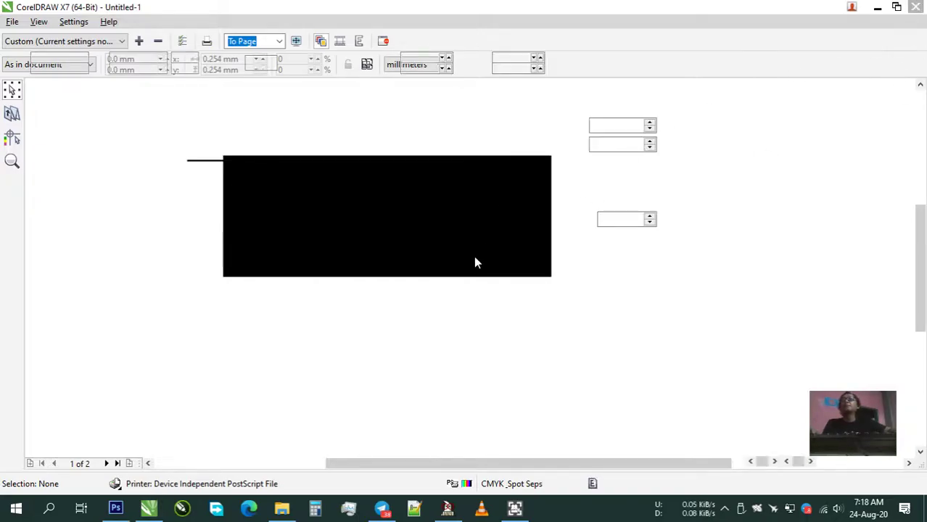
pyautogui.click(515, 394)
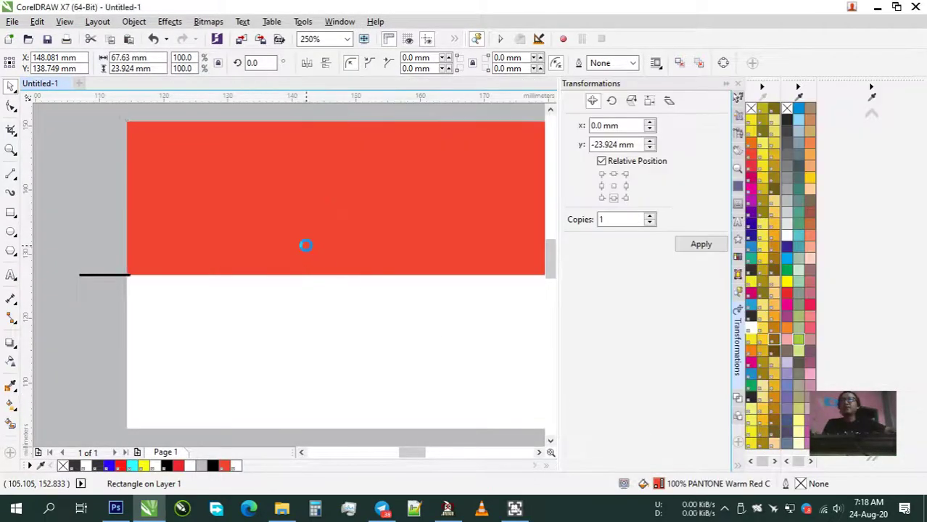
# Undo the white rectangle's upward stretch and the edits made after it, and check the boundary at the registration mark
pyautogui.scroll(-1, 306, 245)
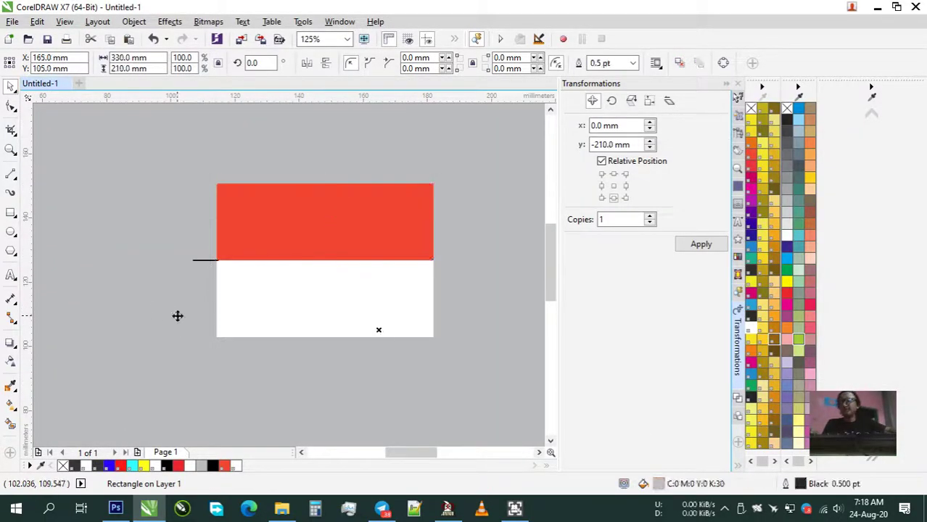
pyautogui.click(325, 270)
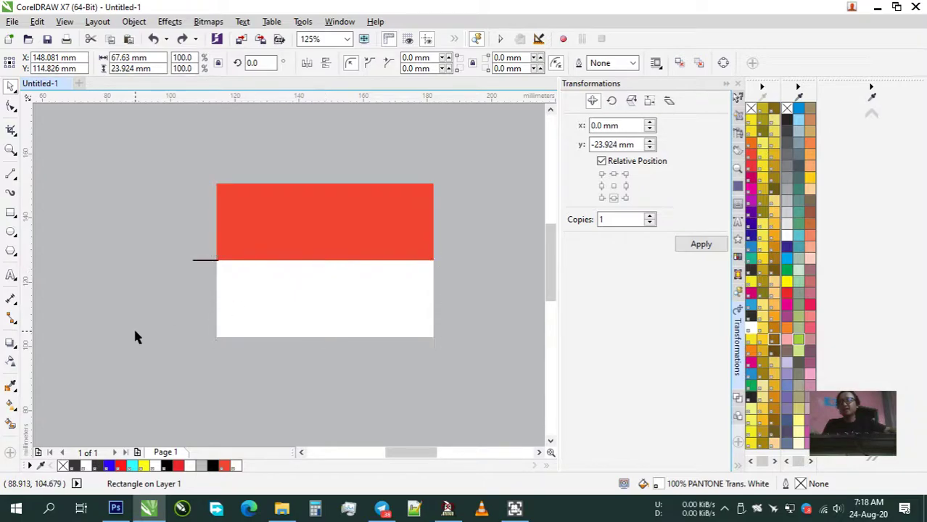
pyautogui.click(228, 242)
pyautogui.scroll(2, 223, 296)
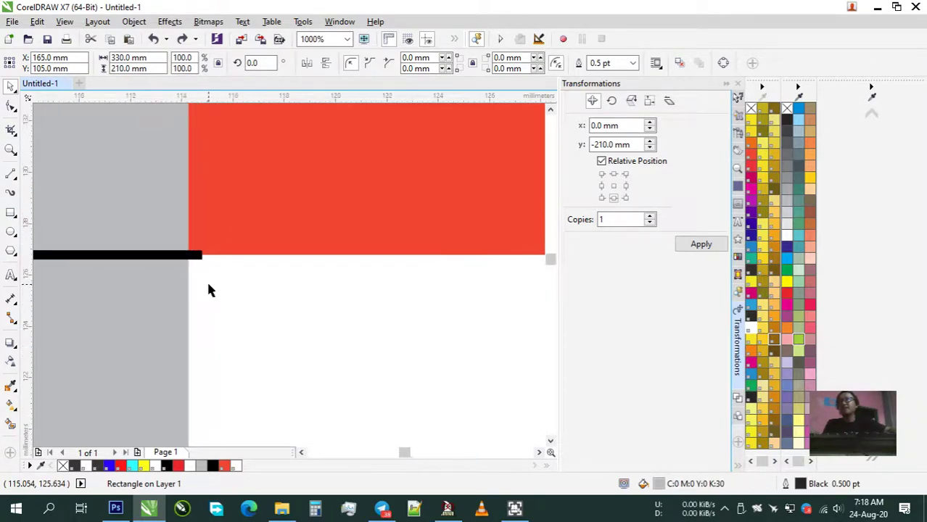
# Give the white rectangle a PANTONE Trans. White outline with a width of 2.0 pt
pyautogui.click(208, 290)
pyautogui.scroll(-1, 187, 254)
pyautogui.scroll(-2, 186, 259)
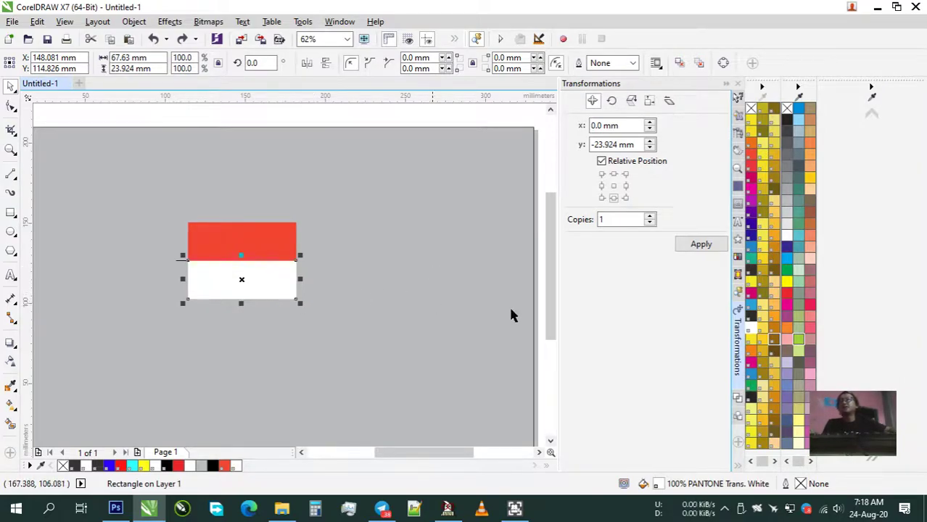
pyautogui.rightClick(754, 332)
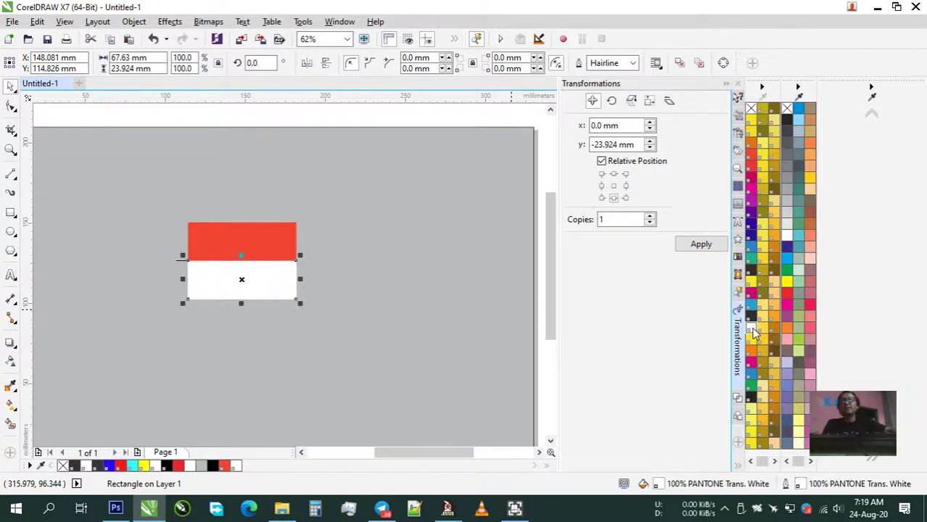
pyautogui.doubleClick(800, 486)
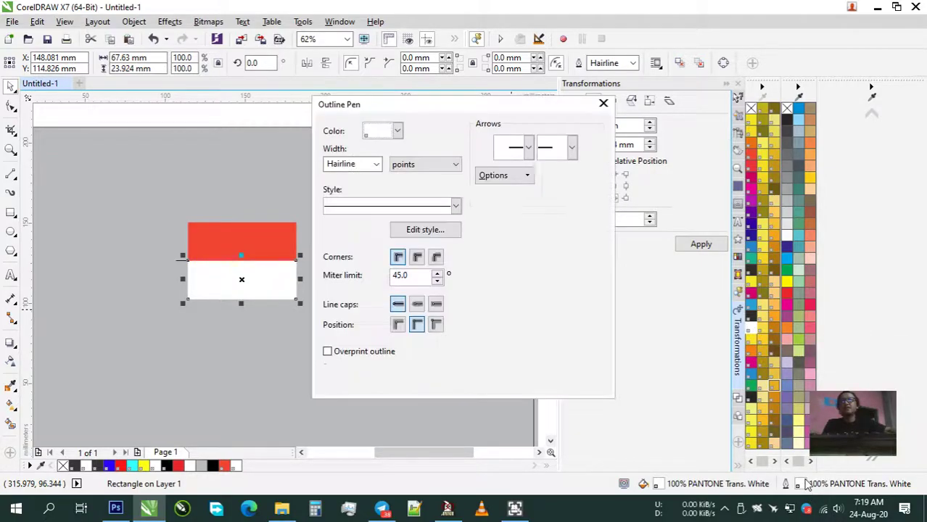
pyautogui.click(377, 166)
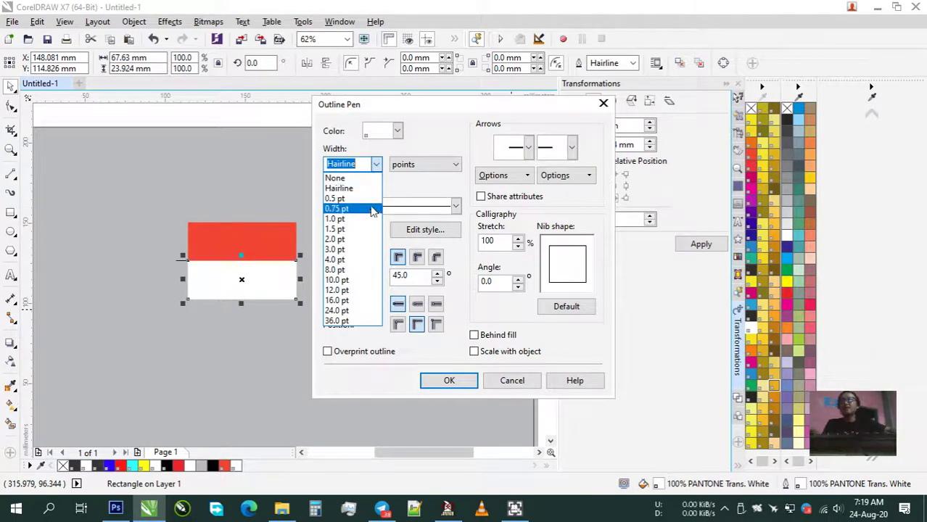
pyautogui.click(365, 242)
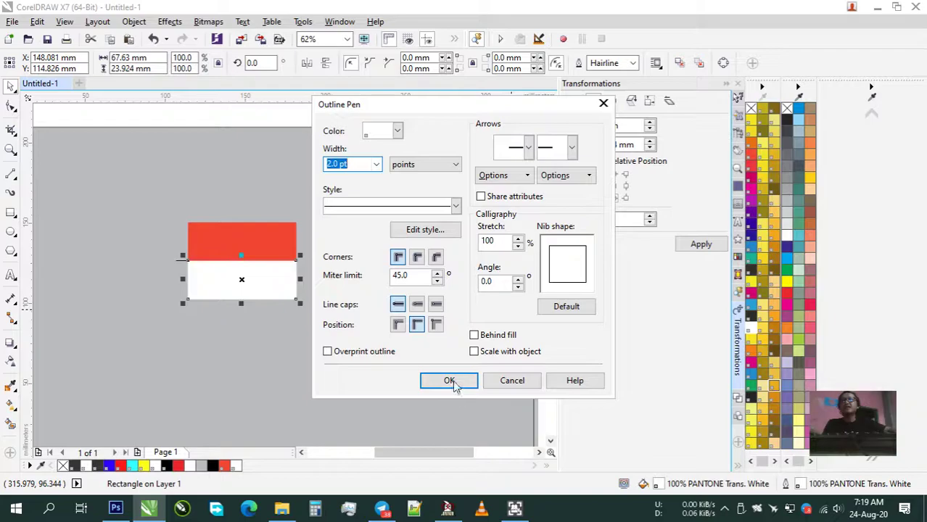
pyautogui.click(454, 384)
# Give the red rectangle a PANTONE Warm Red C outline with outline overprint turned on
pyautogui.click(271, 248)
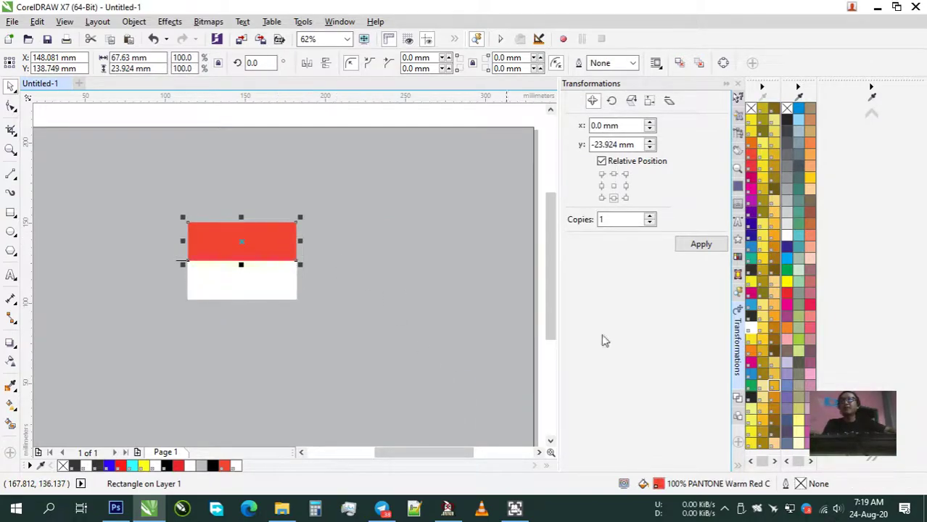
pyautogui.doubleClick(801, 487)
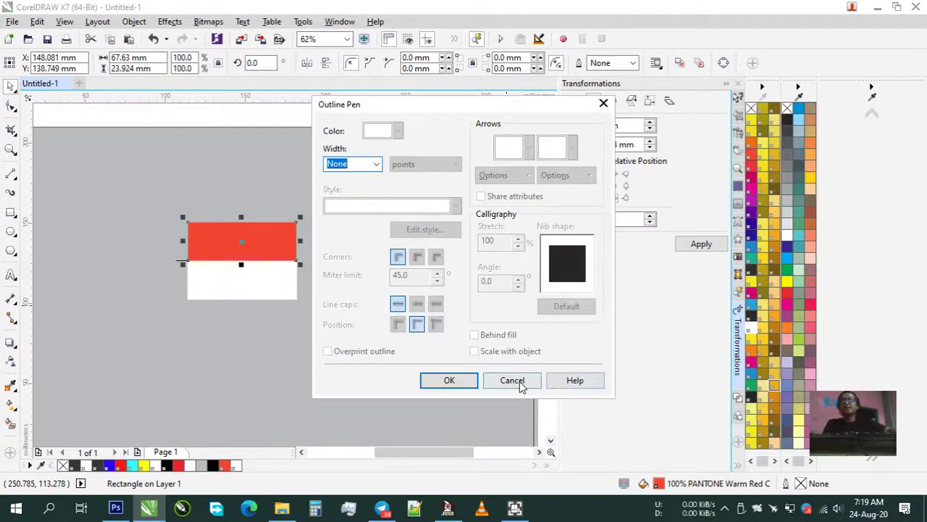
pyautogui.click(519, 382)
pyautogui.rightClick(752, 158)
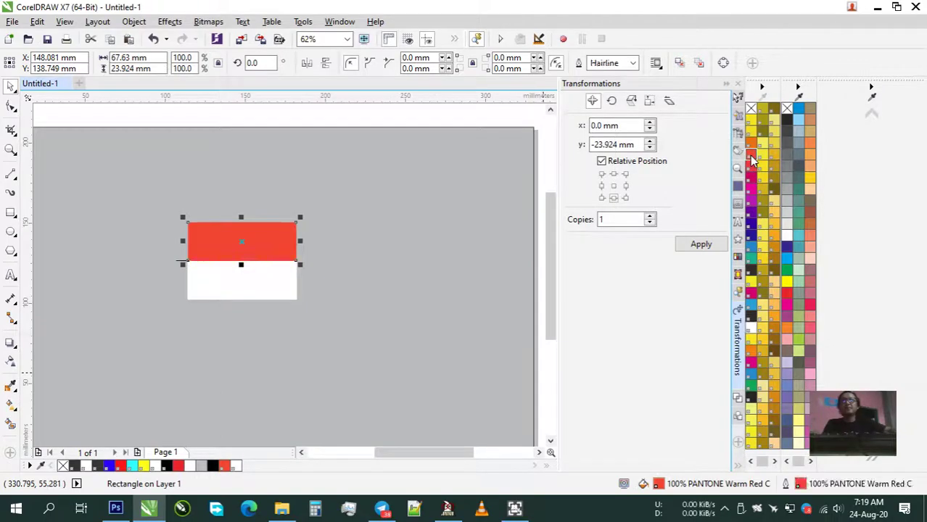
pyautogui.doubleClick(801, 487)
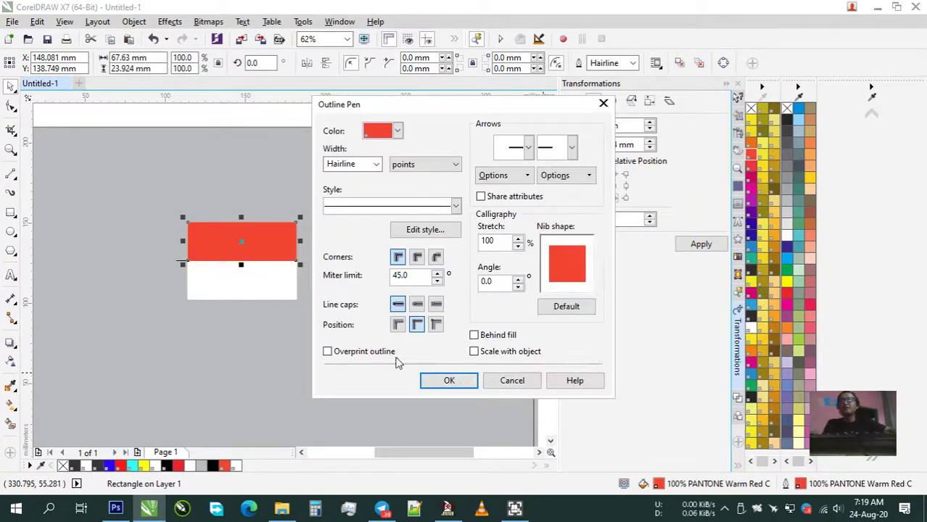
pyautogui.click(385, 355)
pyautogui.click(444, 379)
# Review the white rectangle's outline width and overprint settings and accept them
pyautogui.click(261, 292)
pyautogui.doubleClick(801, 488)
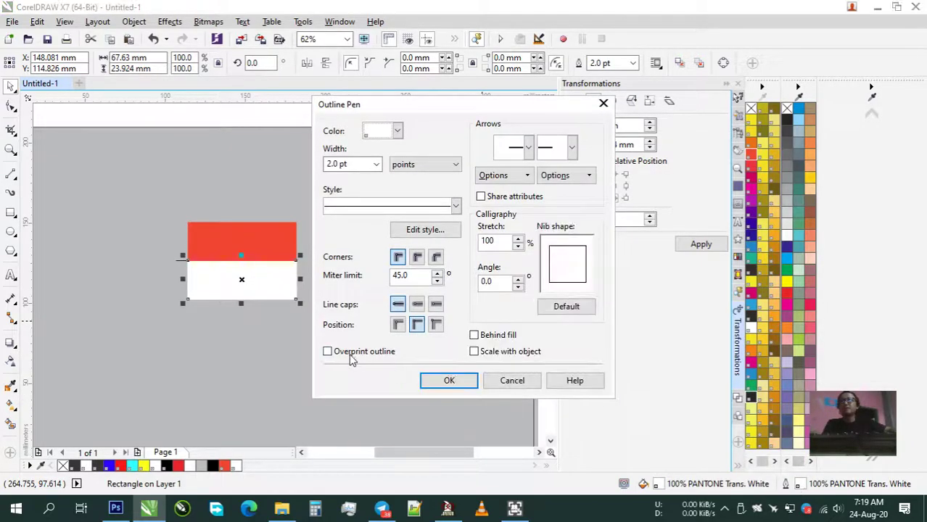
pyautogui.click(448, 382)
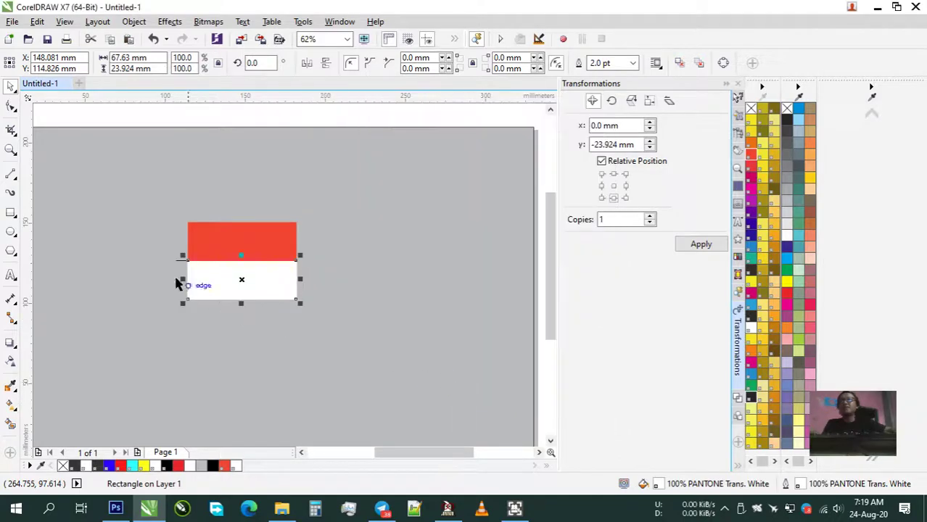
# Set the red rectangle's PANTONE Warm Red C outline width to 2.0 pt and check the boundary at the registration mark
pyautogui.scroll(3, 189, 264)
pyautogui.scroll(2, 189, 264)
pyautogui.scroll(-1, 149, 280)
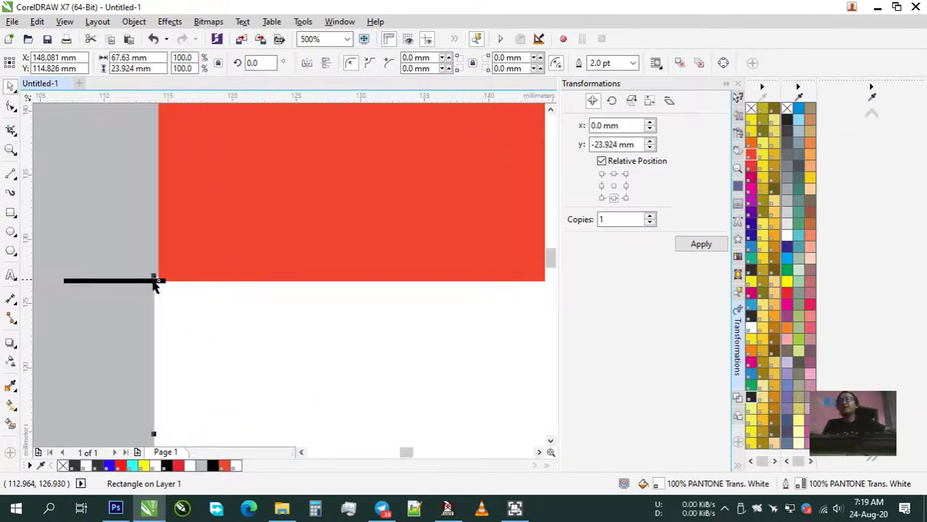
pyautogui.click(183, 281)
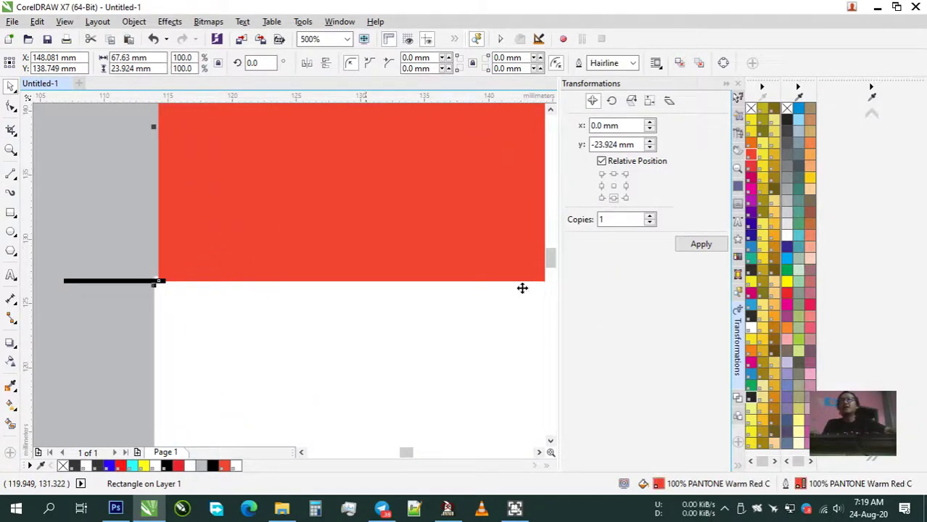
pyautogui.doubleClick(801, 485)
pyautogui.click(375, 164)
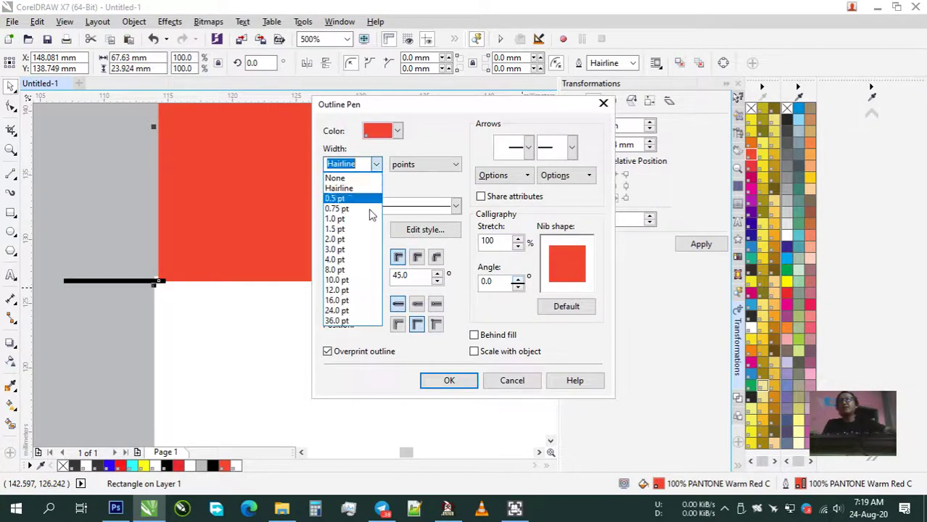
pyautogui.click(366, 242)
pyautogui.click(449, 381)
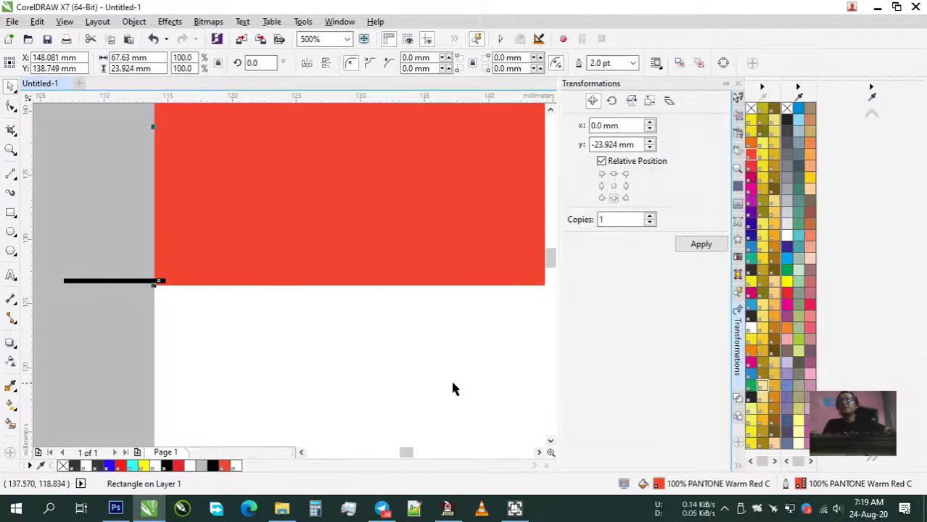
pyautogui.scroll(-1, 203, 330)
pyautogui.scroll(1, 218, 340)
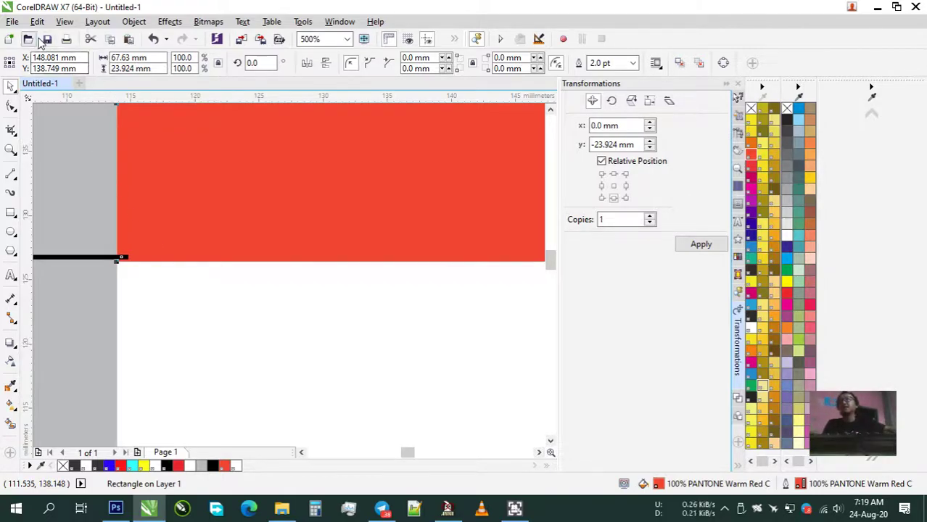
# Open the print preview and examine the upper edge of the white separation beside the registration mark
pyautogui.click(64, 39)
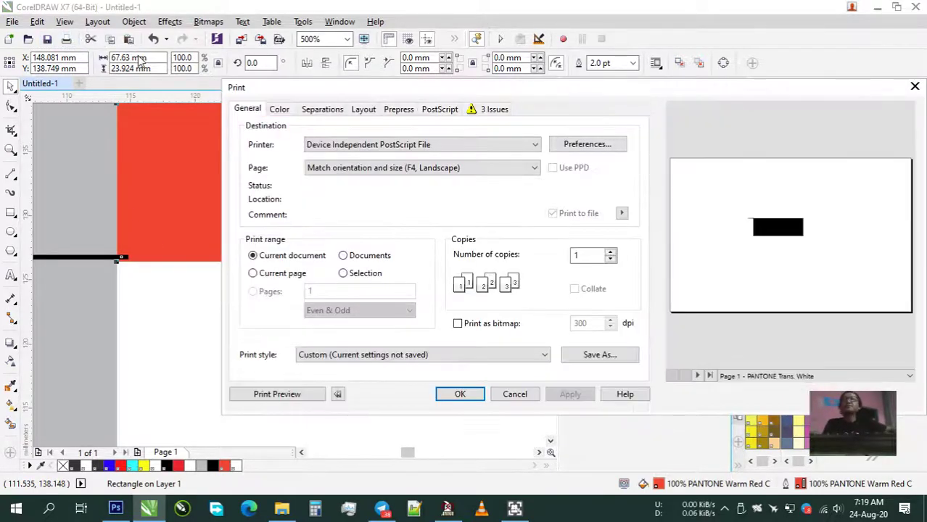
pyautogui.click(285, 399)
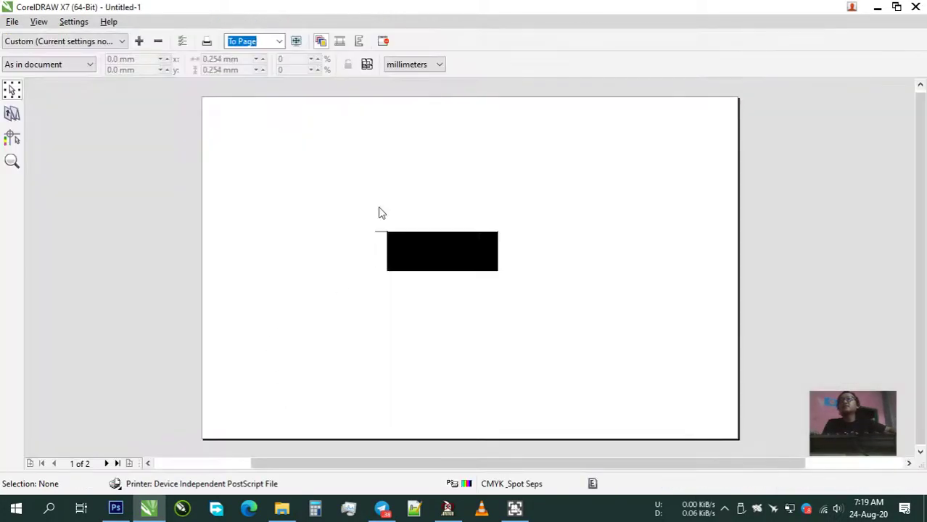
pyautogui.scroll(3, 316, 163)
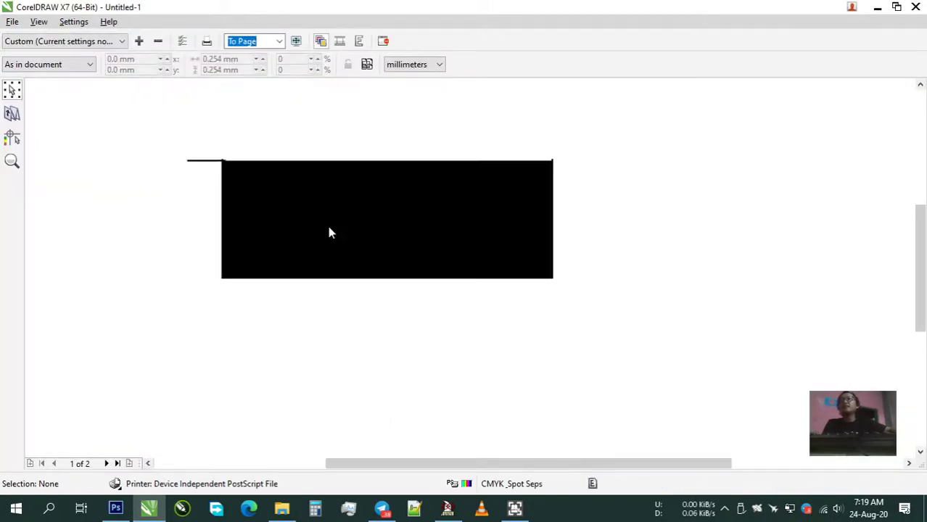
pyautogui.scroll(1, 263, 149)
pyautogui.scroll(2, 215, 152)
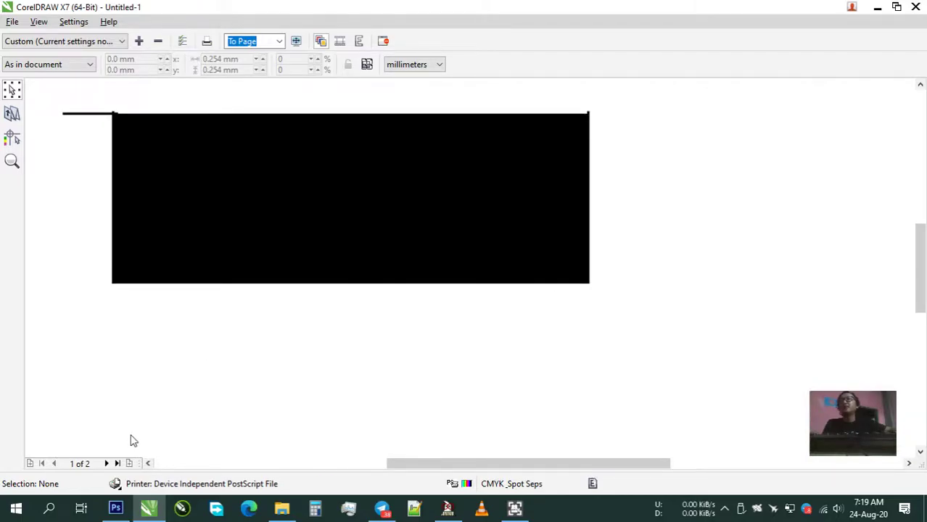
# Compare the white and red separation pages along the registration mark, and close the print preview and print settings
pyautogui.click(106, 463)
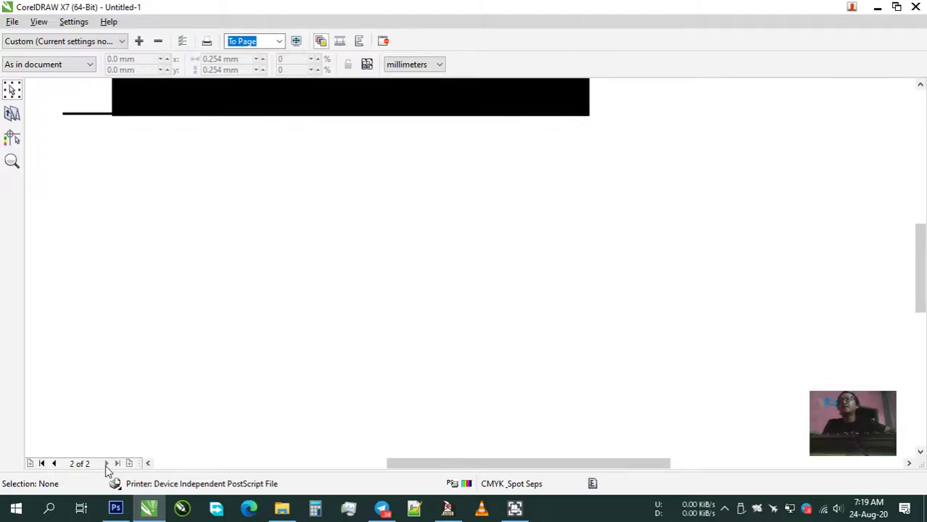
pyautogui.click(56, 463)
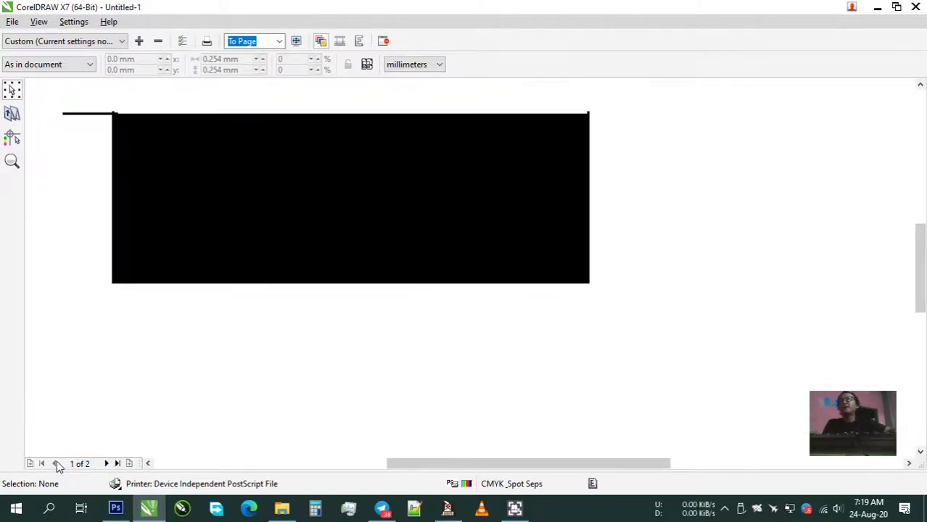
pyautogui.click(106, 464)
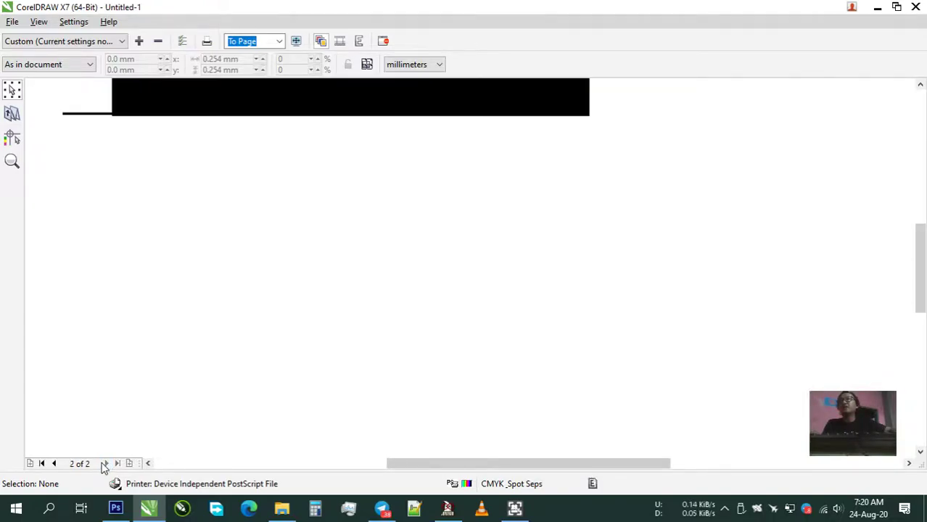
pyautogui.click(56, 463)
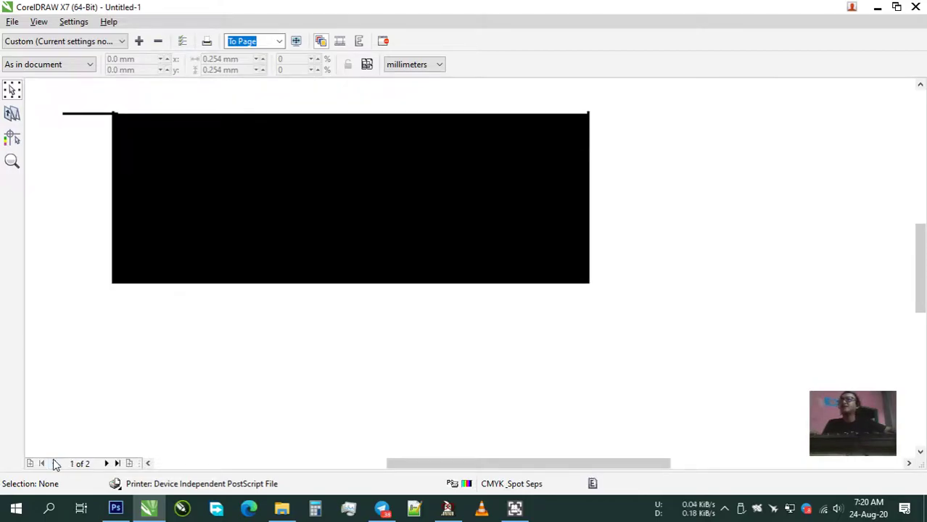
pyautogui.click(108, 464)
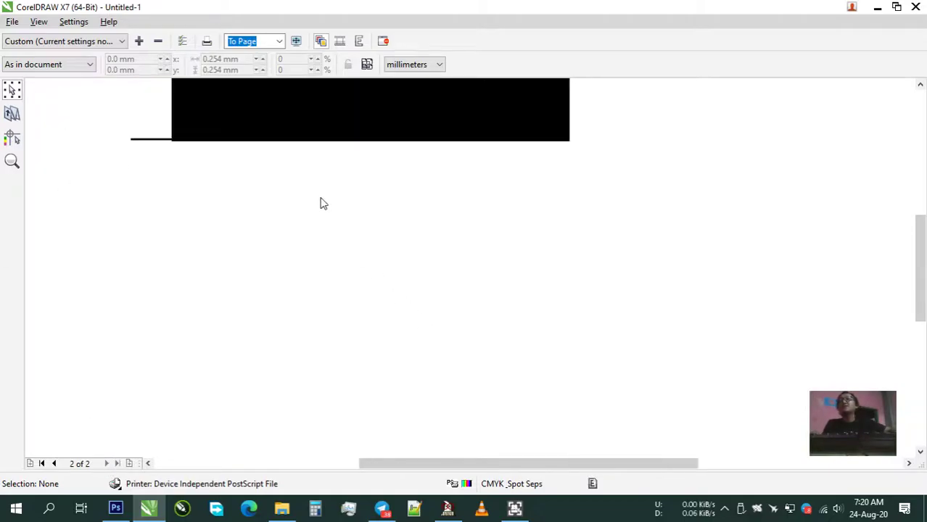
pyautogui.click(920, 6)
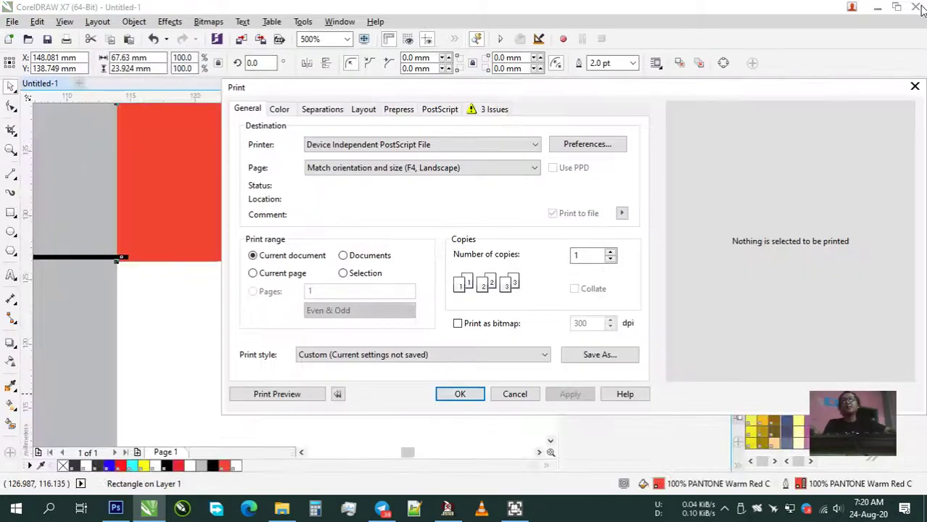
pyautogui.click(524, 398)
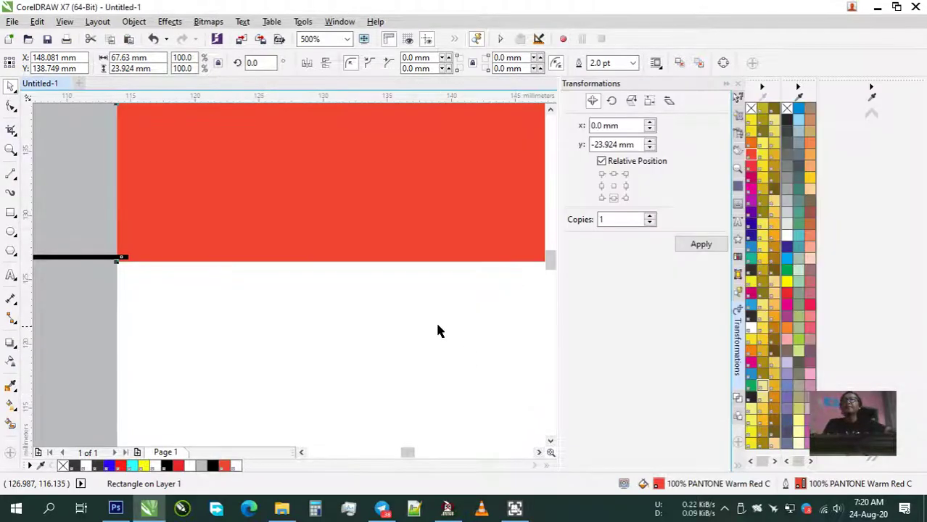
# Delete the white rectangle below the red one, keeping the registration line
pyautogui.scroll(-4, 437, 325)
pyautogui.scroll(-1, 147, 233)
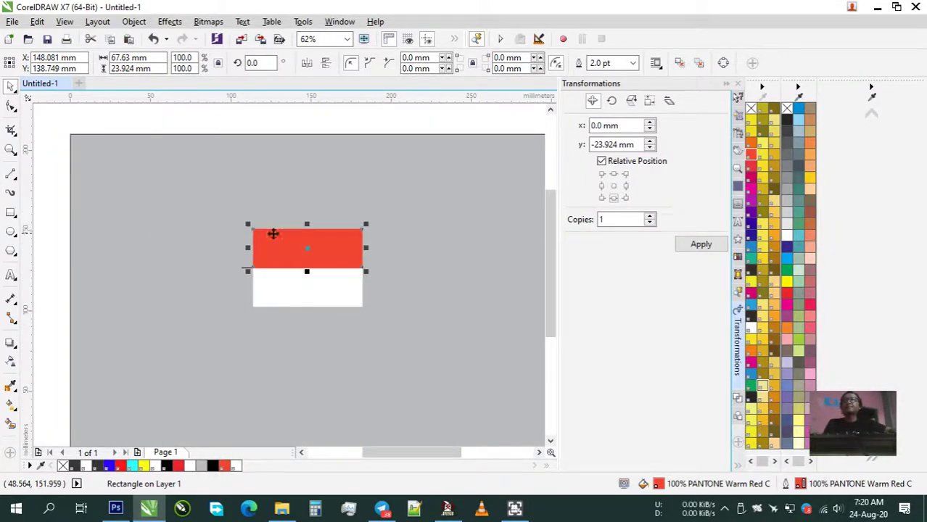
pyautogui.click(293, 106)
pyautogui.scroll(-1, 288, 293)
pyautogui.scroll(2, 283, 294)
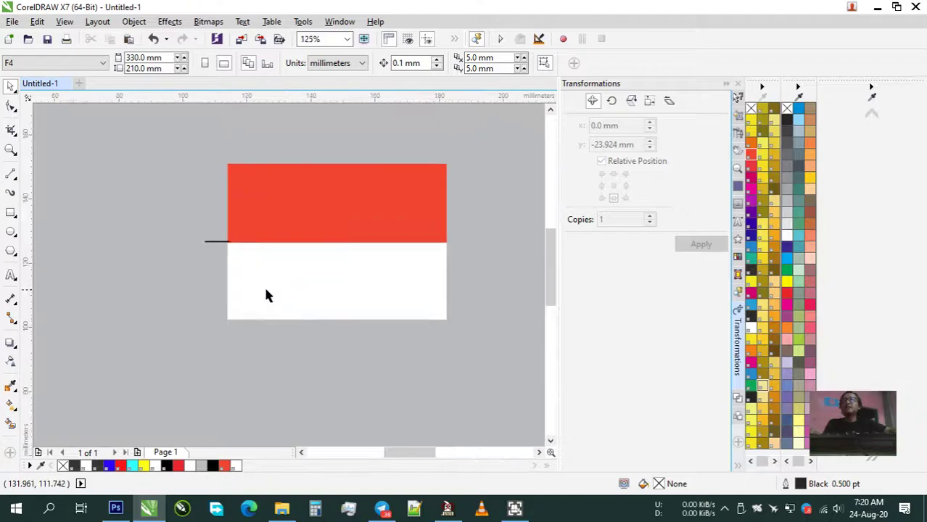
pyautogui.click(219, 243)
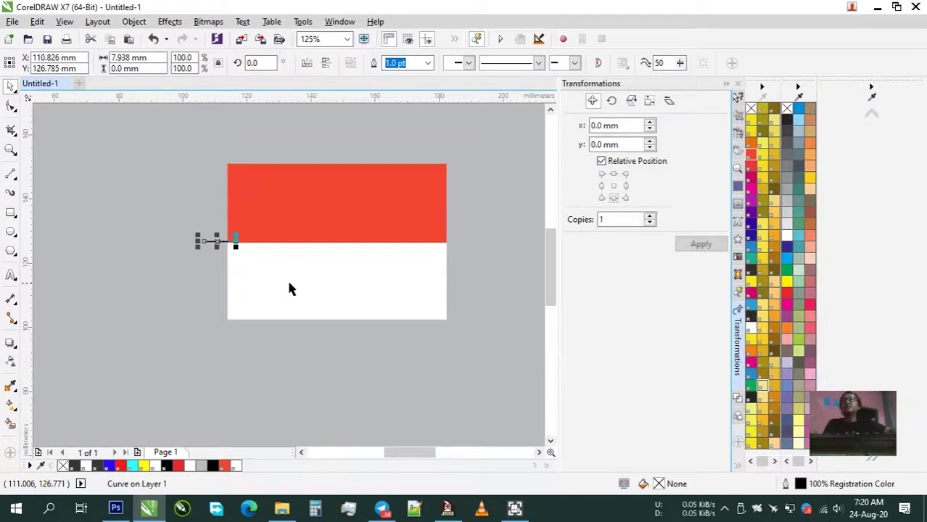
pyautogui.click(289, 283)
pyautogui.press('Delete')
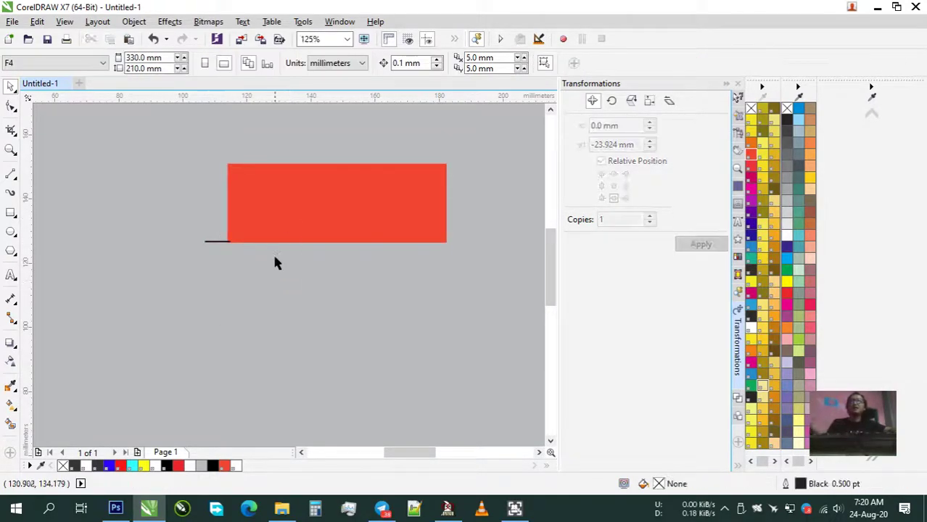
# Review the red rectangle's PANTONE Warm Red C fill and its overprint setting, and accept them
pyautogui.click(319, 201)
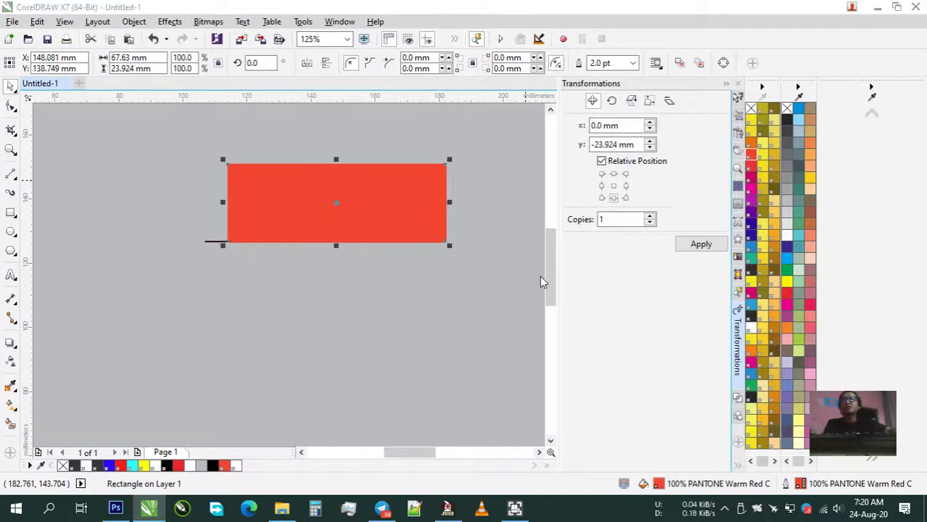
pyautogui.doubleClick(657, 483)
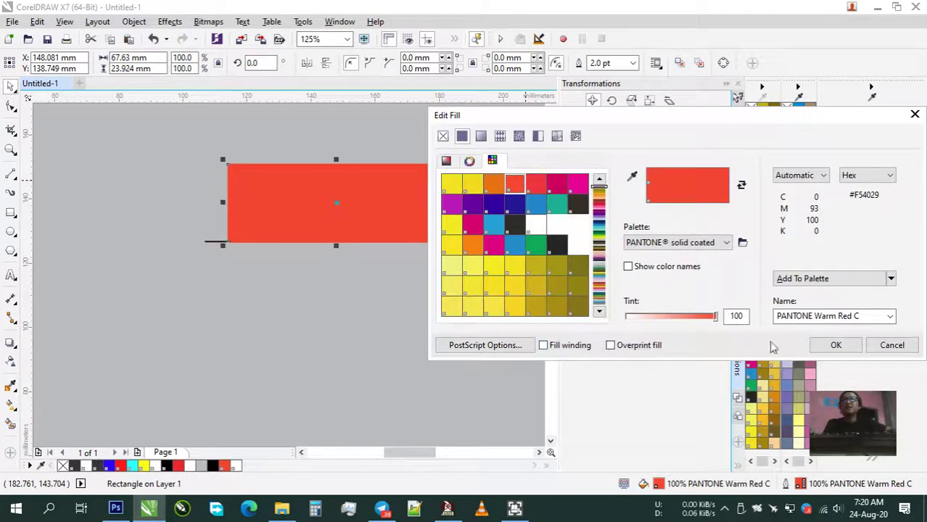
pyautogui.click(834, 346)
pyautogui.click(240, 248)
pyautogui.scroll(-2, 240, 248)
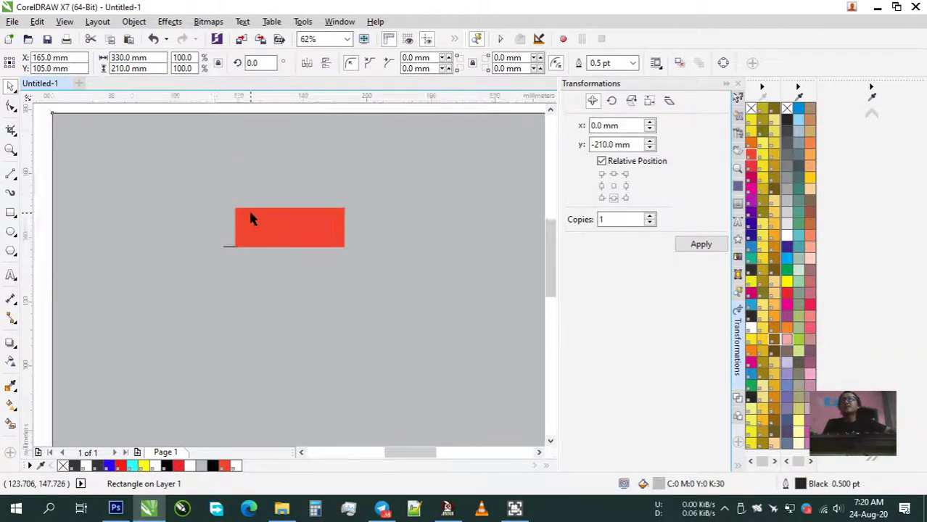
# Draw a rectangle of about 47.8 by 7.4 mm inside the red rectangle
pyautogui.scroll(2, 249, 213)
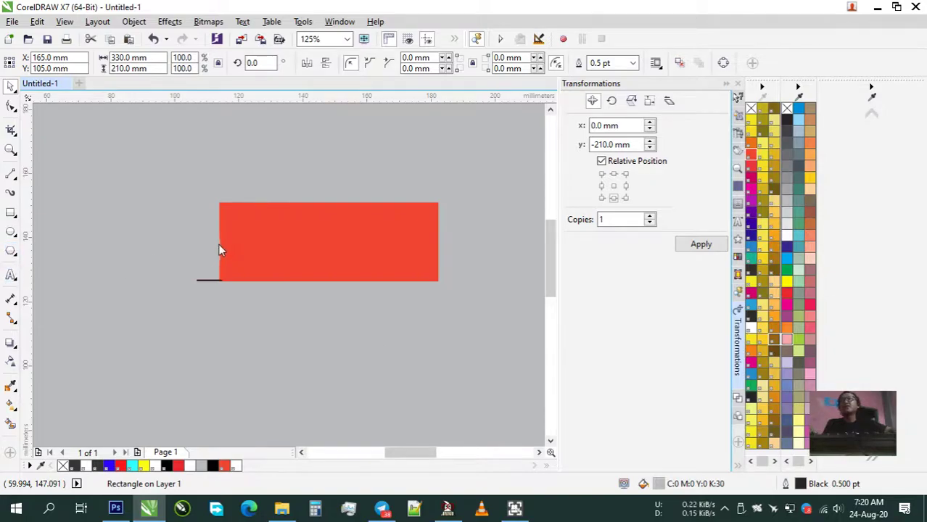
pyautogui.press('F8')
pyautogui.click(264, 246)
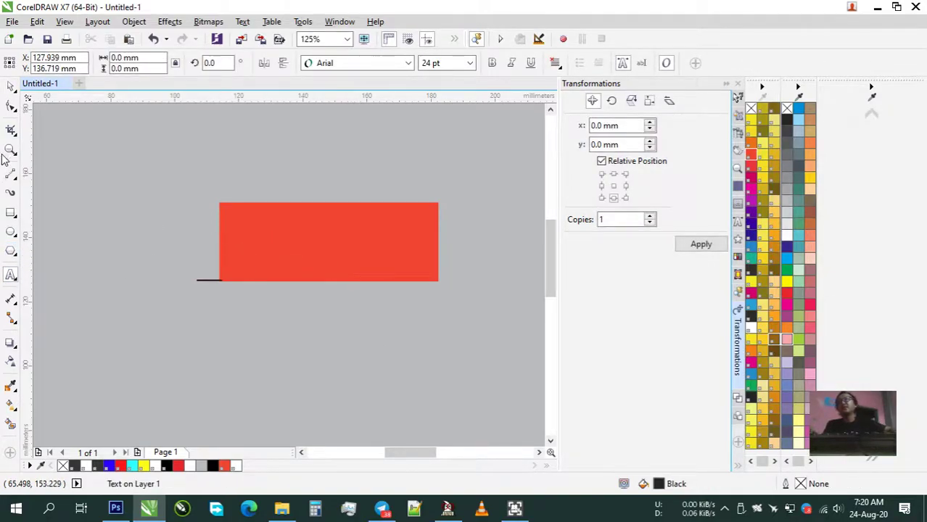
pyautogui.click(11, 213)
pyautogui.moveTo(259, 231); pyautogui.dragTo(413, 256)
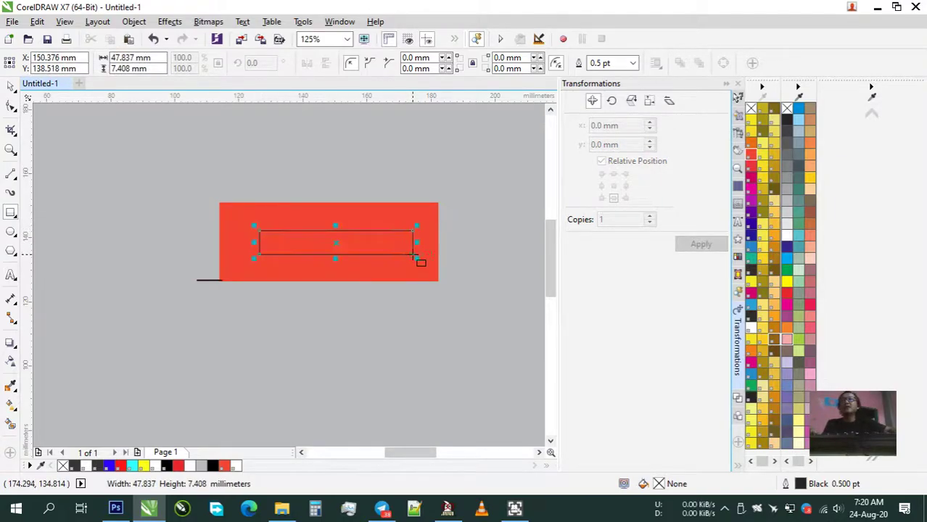
pyautogui.click(10, 86)
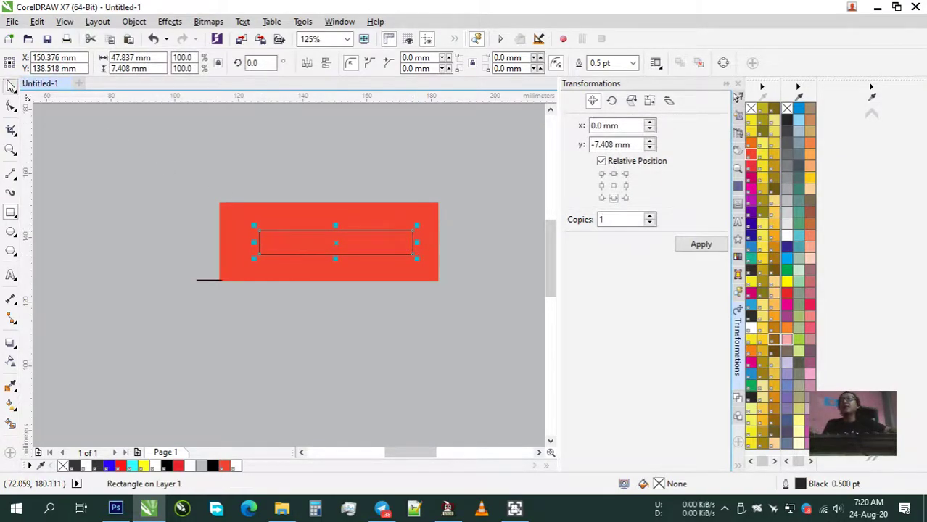
# Fill the inner rectangle with PANTONE Trans. White and remove its outline
pyautogui.click(786, 236)
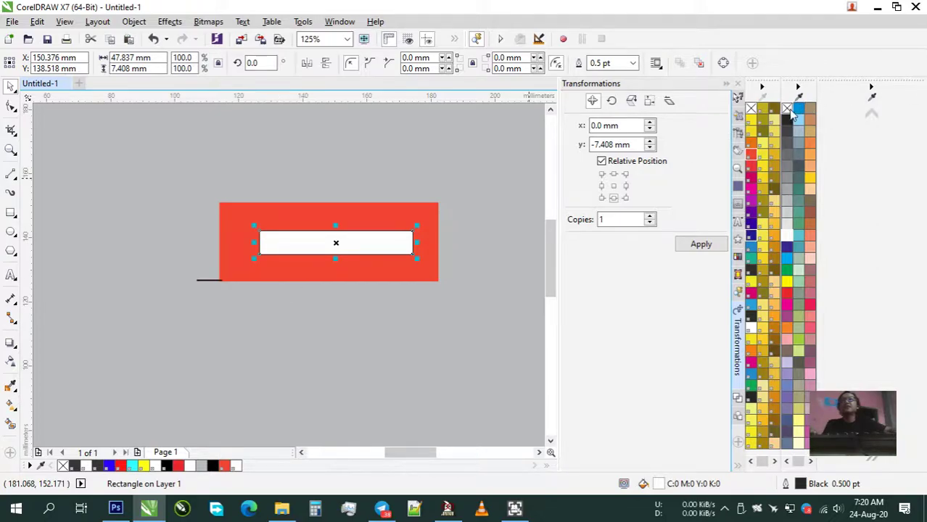
pyautogui.rightClick(788, 109)
pyautogui.click(261, 325)
pyautogui.scroll(1, 201, 235)
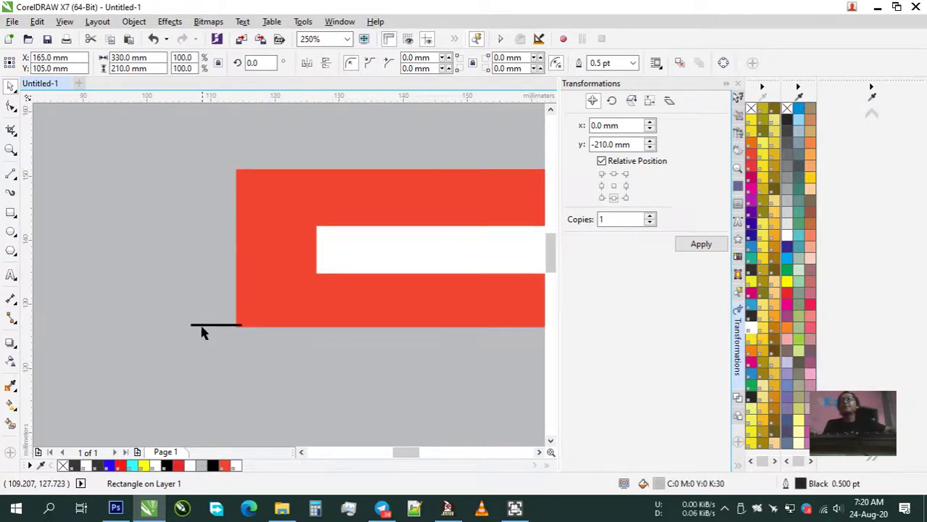
# Move the registration line to the inner white rectangle's upper-left corner, centred on its top edge, and check the alignment
pyautogui.click(203, 325)
pyautogui.moveTo(252, 223); pyautogui.dragTo(274, 227)
pyautogui.keyDown('shift'); pyautogui.click(359, 235); pyautogui.keyUp('shift')
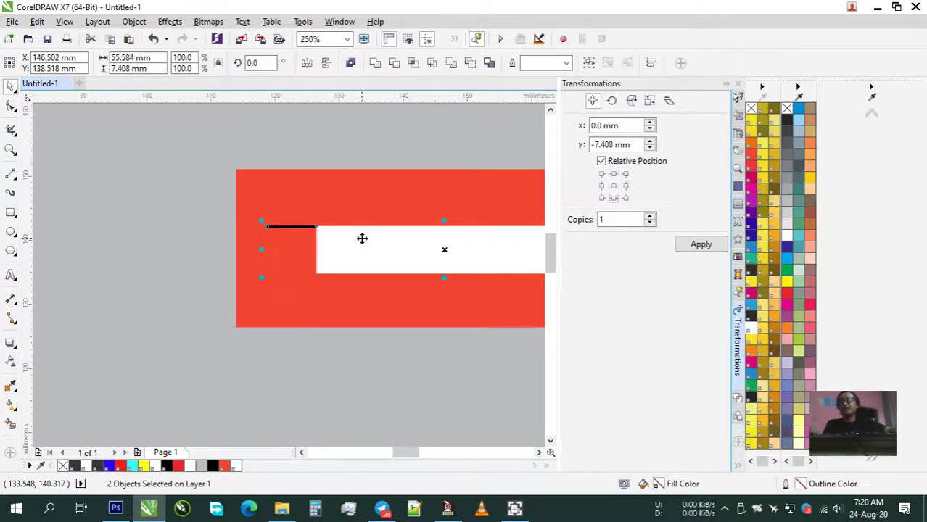
pyautogui.click(314, 219)
pyautogui.scroll(3, 317, 232)
pyautogui.scroll(1, 319, 252)
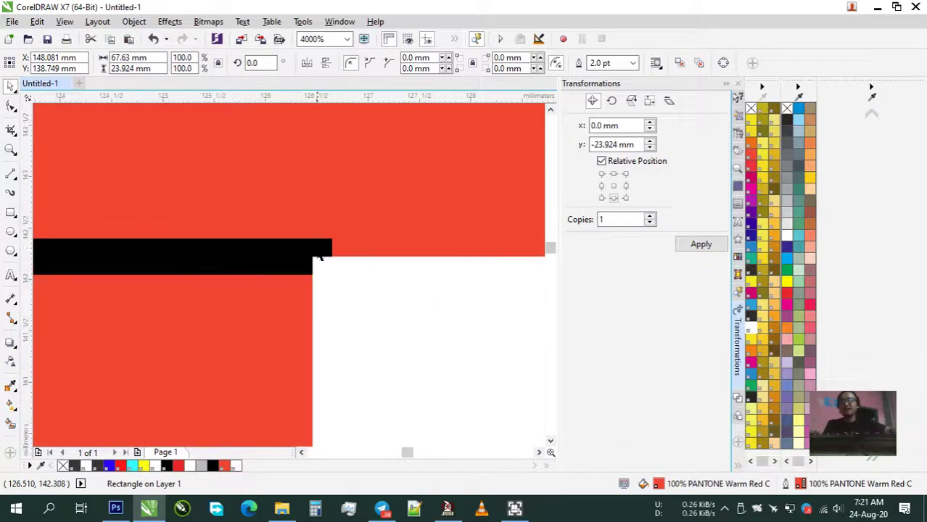
# Stretch the registration line leftward so that it extends just past the red rectangle's left edge
pyautogui.scroll(-2, 319, 253)
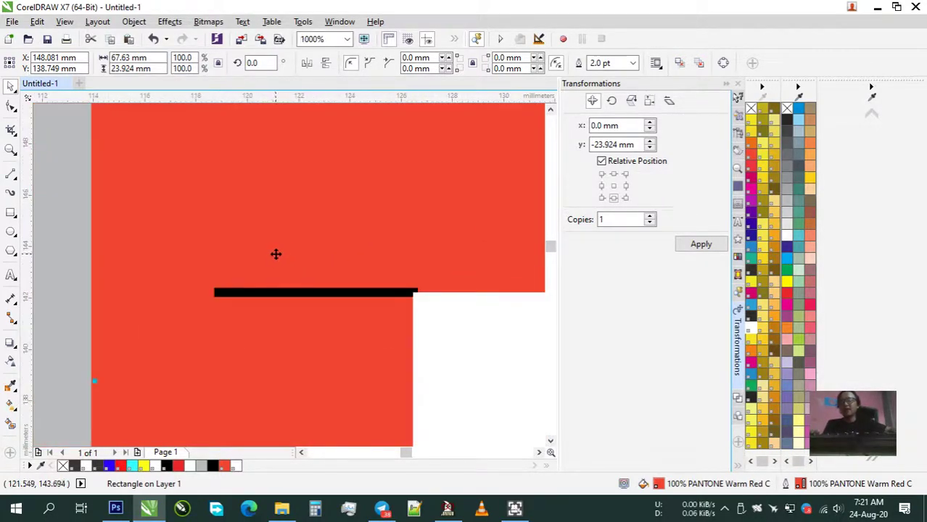
pyautogui.click(245, 293)
pyautogui.moveTo(207, 293); pyautogui.dragTo(52, 291)
pyautogui.scroll(-2, 48, 280)
pyautogui.click(260, 176)
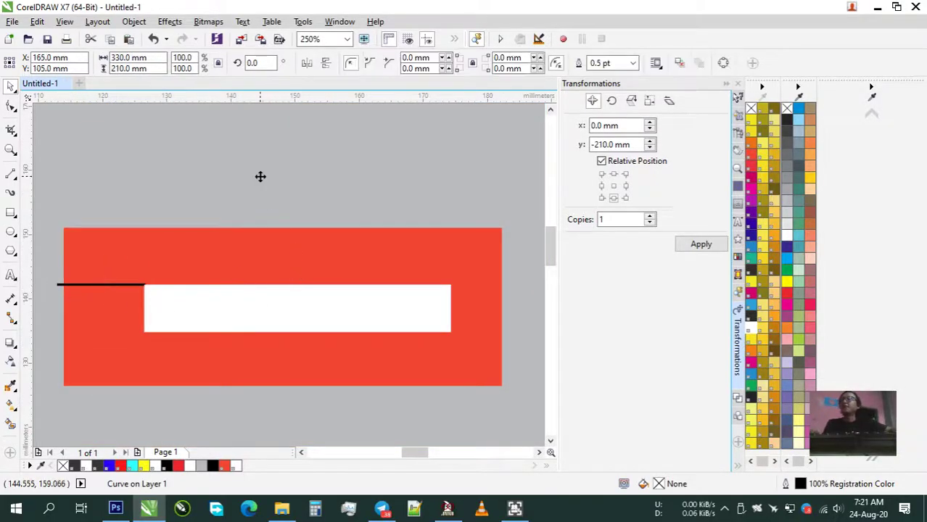
pyautogui.scroll(-1, 273, 286)
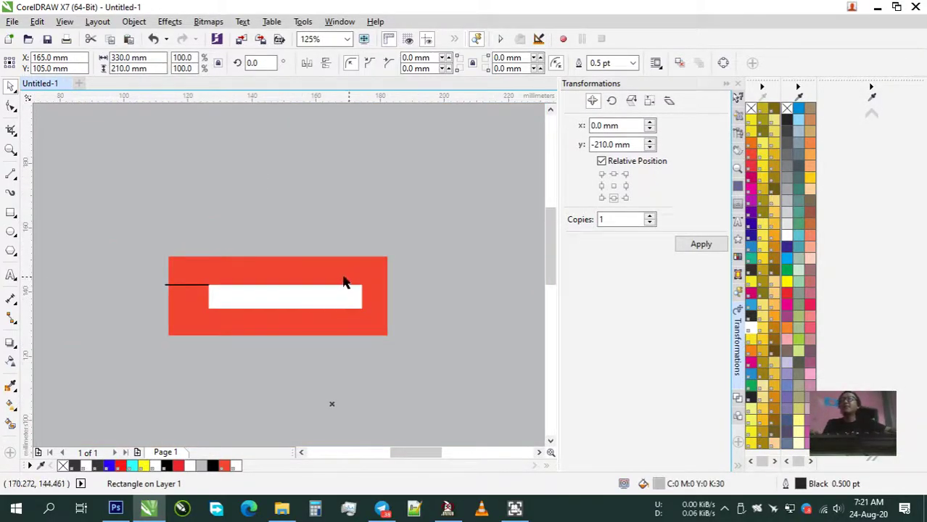
pyautogui.click(303, 295)
pyautogui.click(288, 234)
pyautogui.scroll(-1, 270, 304)
pyautogui.scroll(2, 269, 303)
pyautogui.click(278, 295)
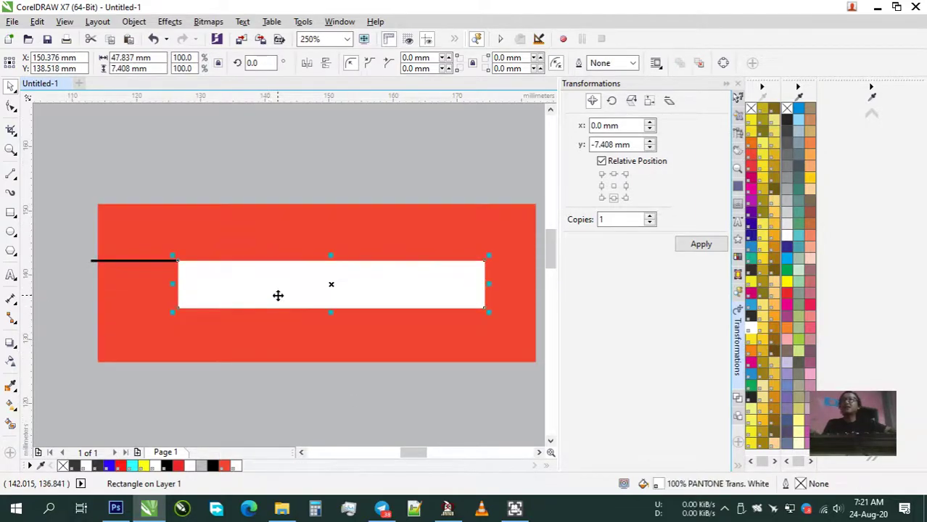
pyautogui.click(213, 171)
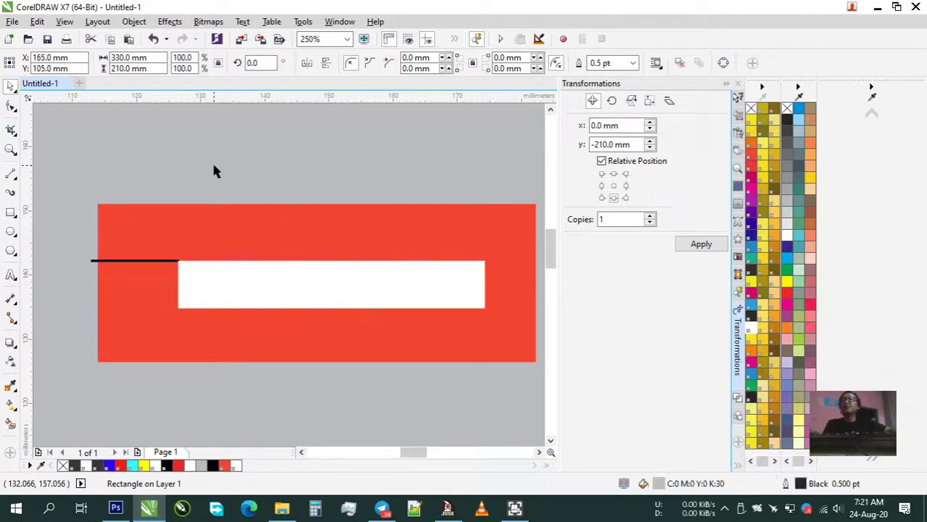
pyautogui.click(258, 300)
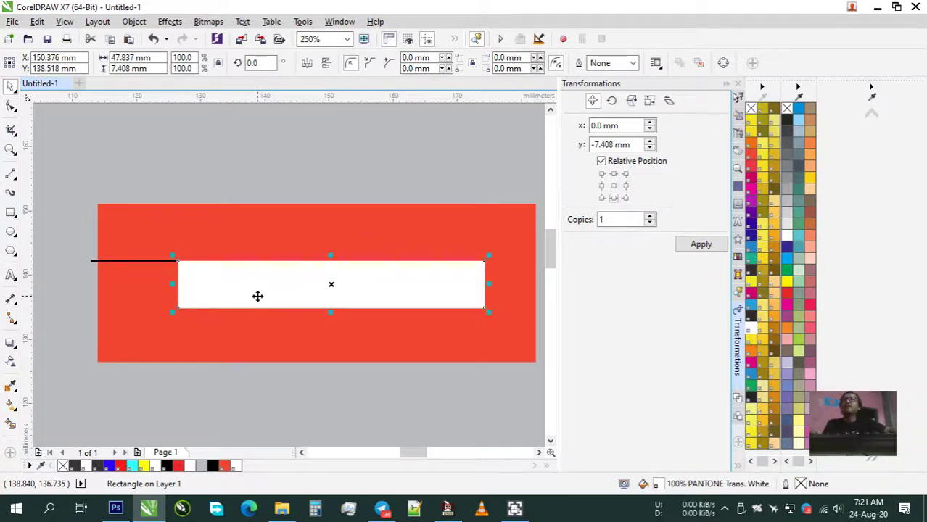
# Fill the outer rectangle with PANTONE Trans. White and the inner rectangle with PANTONE Warm Red C
pyautogui.click(270, 245)
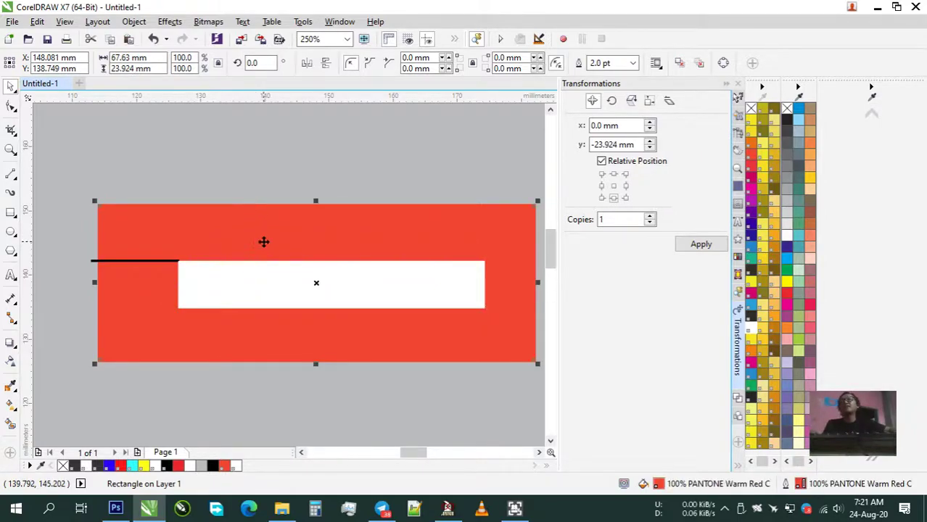
pyautogui.click(752, 332)
pyautogui.click(349, 262)
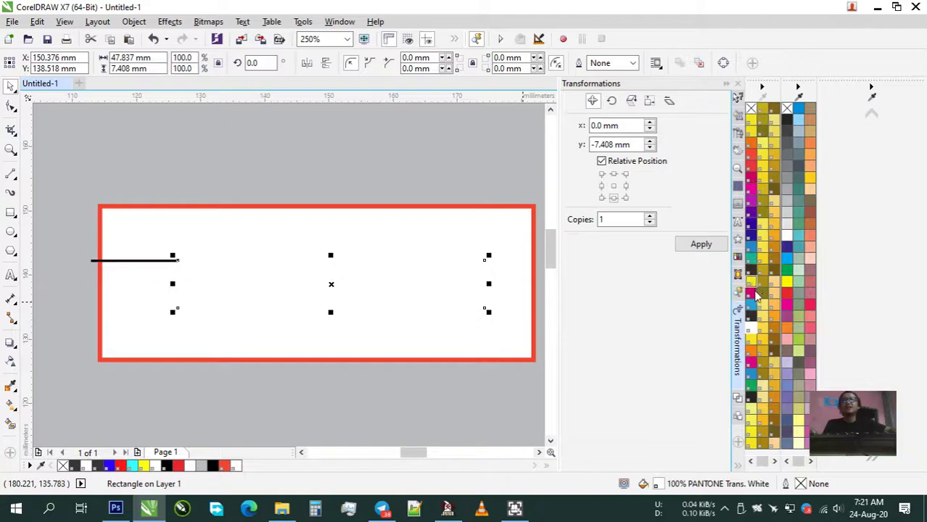
pyautogui.click(750, 155)
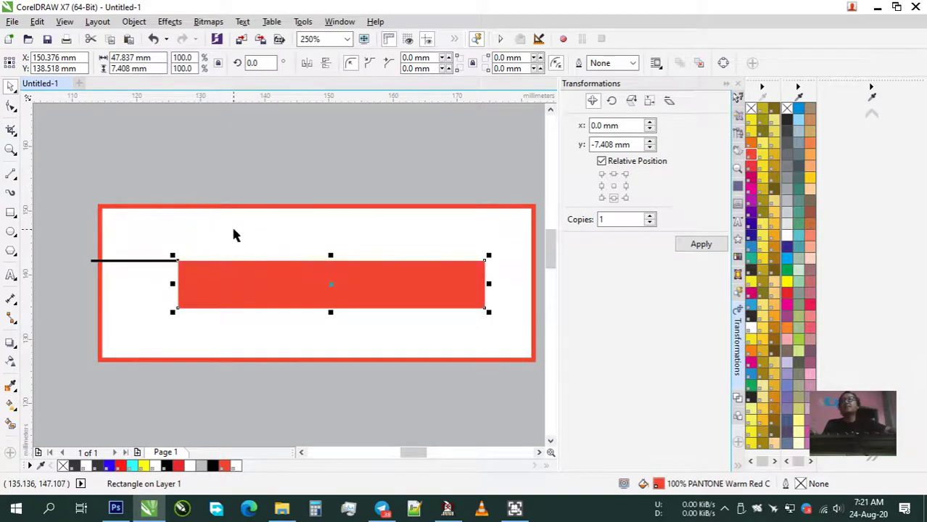
# Remove the outline from the outer white rectangle
pyautogui.click(233, 234)
pyautogui.rightClick(787, 108)
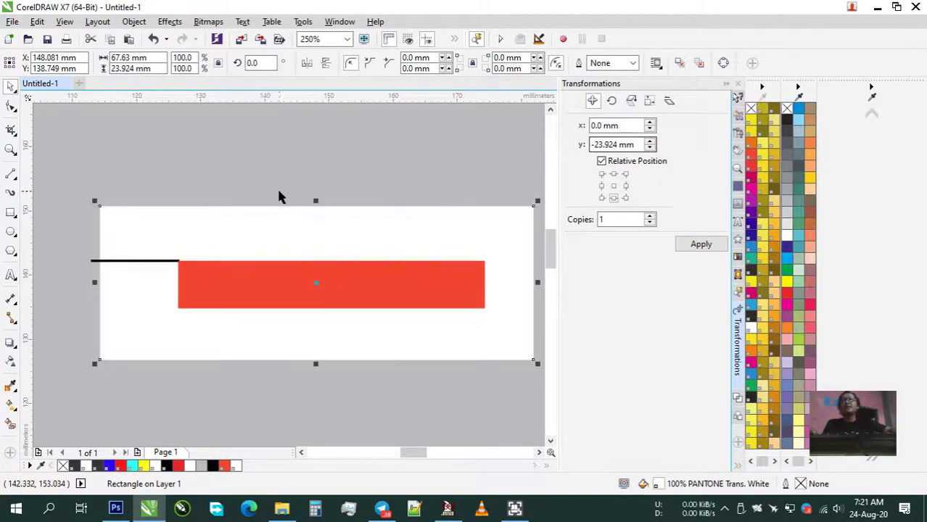
pyautogui.click(275, 186)
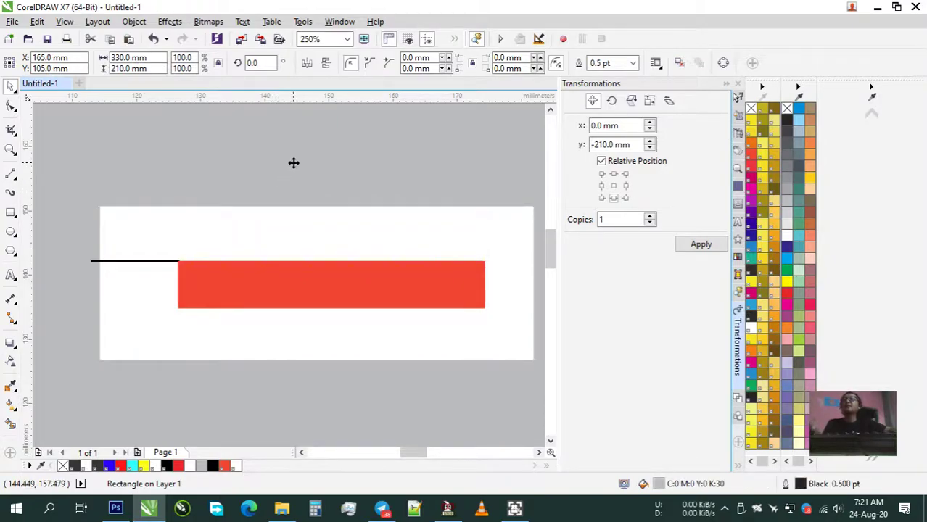
# Turn on overprint for the fill of the inner red rectangle
pyautogui.click(297, 288)
pyautogui.click(291, 160)
pyautogui.click(282, 288)
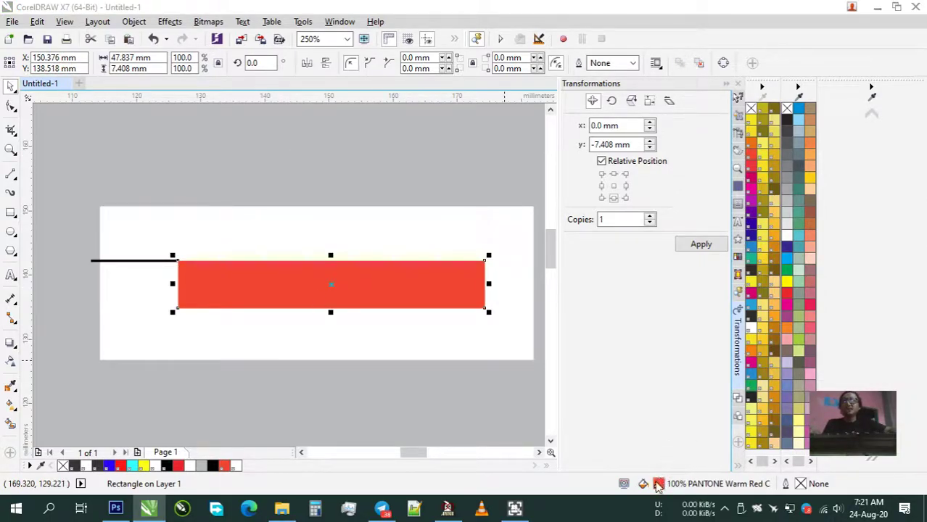
pyautogui.doubleClick(658, 483)
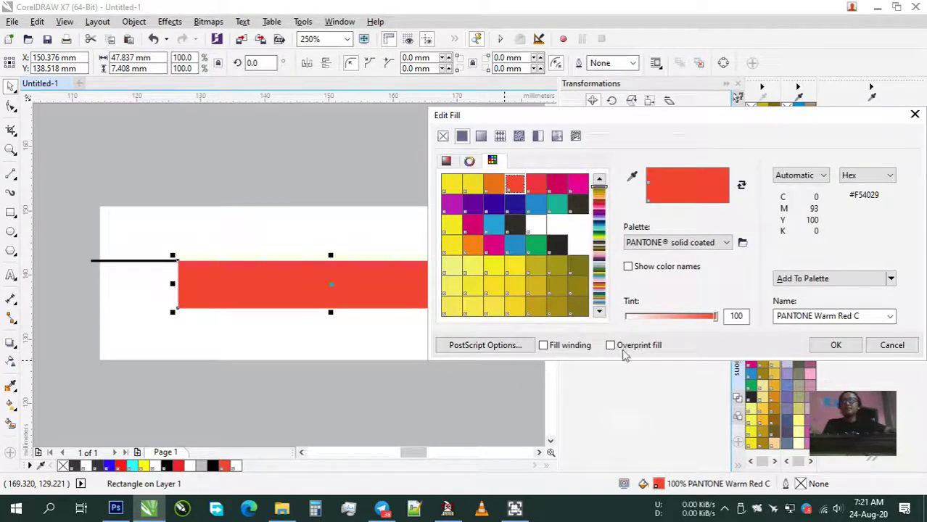
pyautogui.click(836, 345)
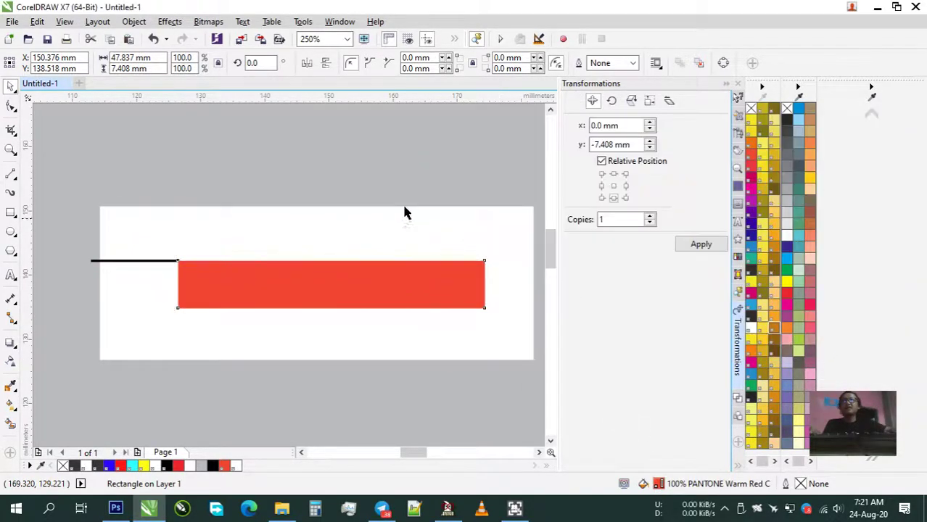
# Preview the white and red separation plates, compare the two rectangles and the registration line on them, and return without printing
pyautogui.hotkey('ctrl', 'p')
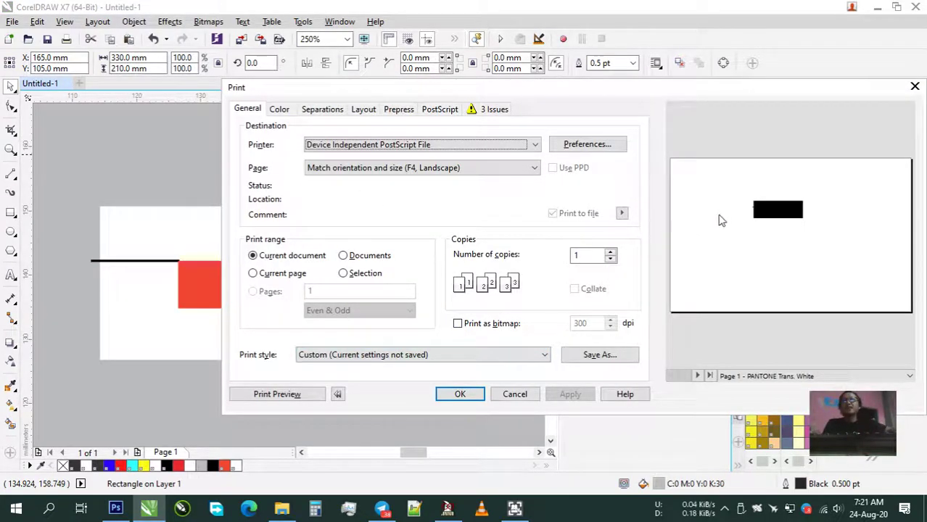
pyautogui.click(285, 398)
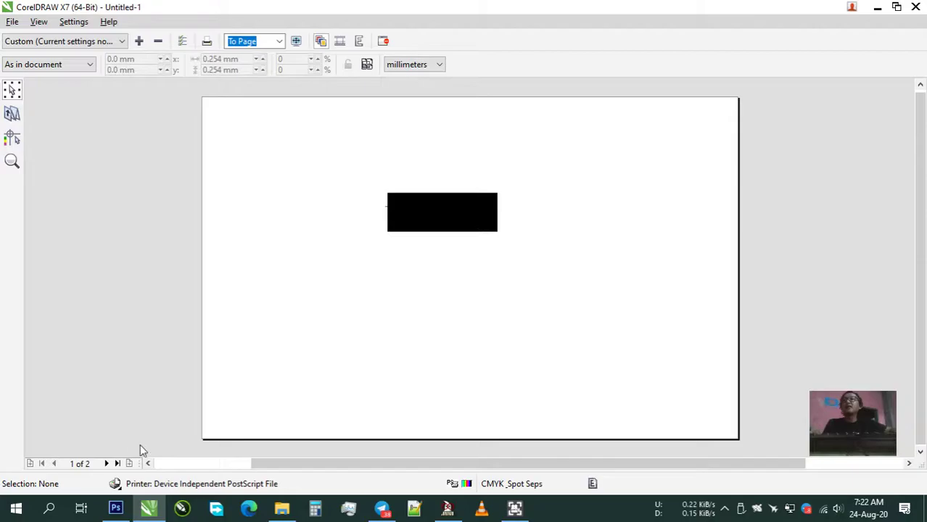
pyautogui.click(107, 464)
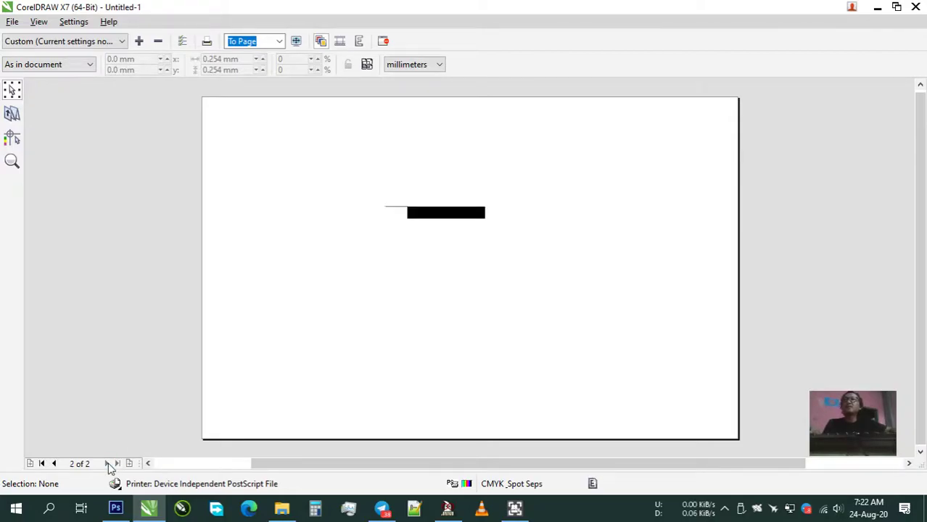
pyautogui.click(56, 462)
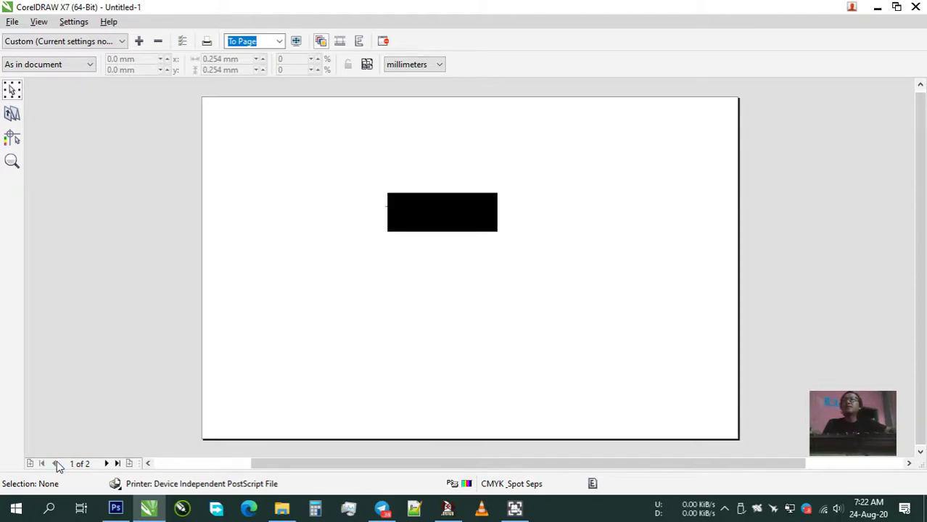
pyautogui.click(106, 463)
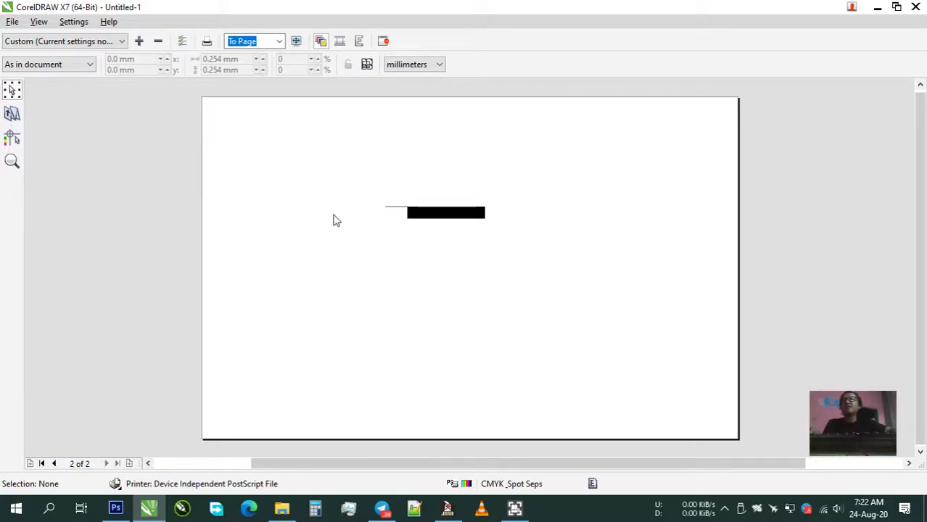
pyautogui.click(390, 187)
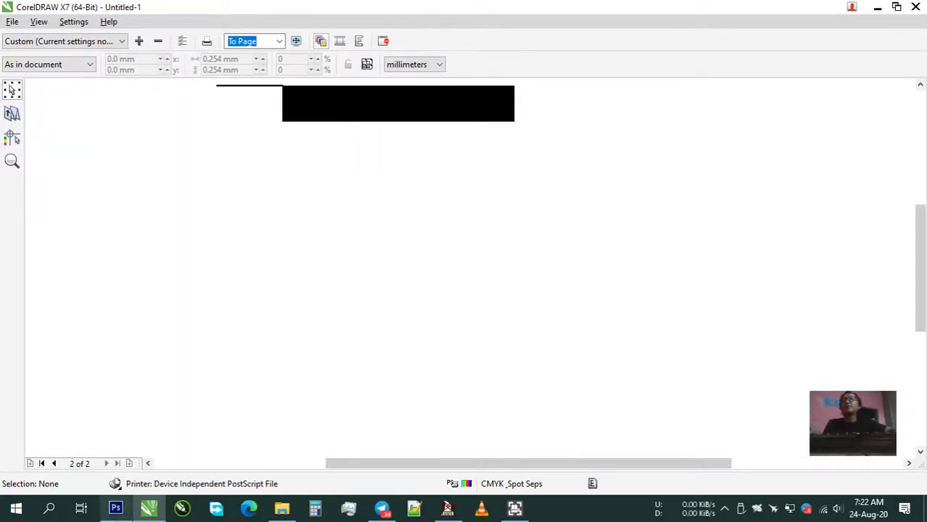
pyautogui.click(53, 462)
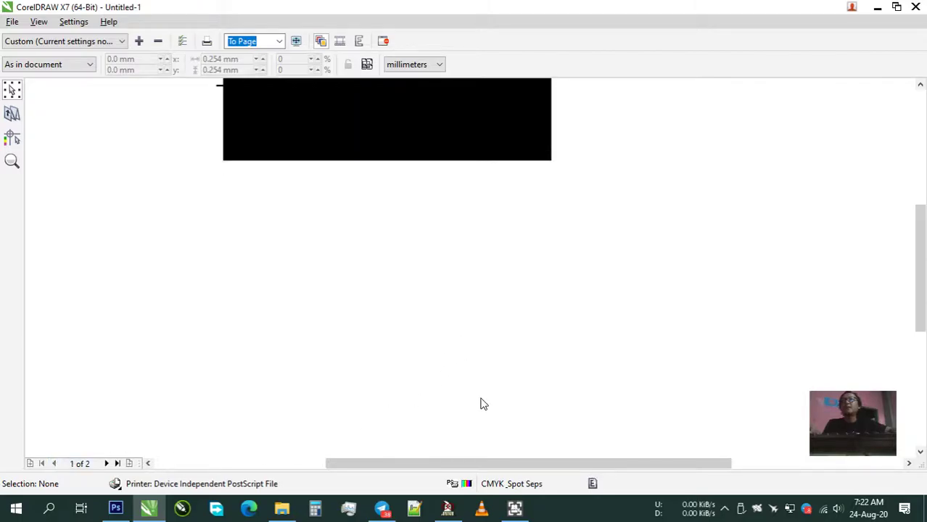
pyautogui.click(478, 317)
pyautogui.moveTo(916, 253); pyautogui.dragTo(912, 162)
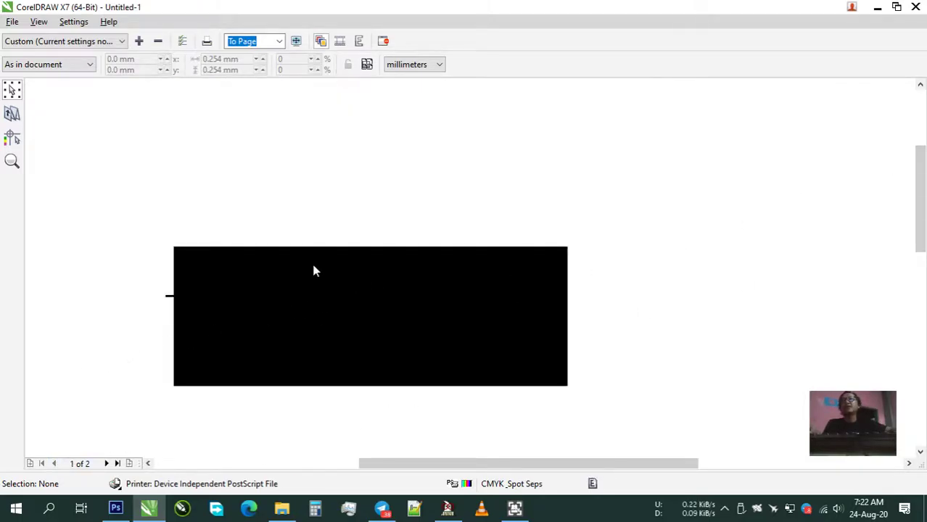
pyautogui.click(916, 7)
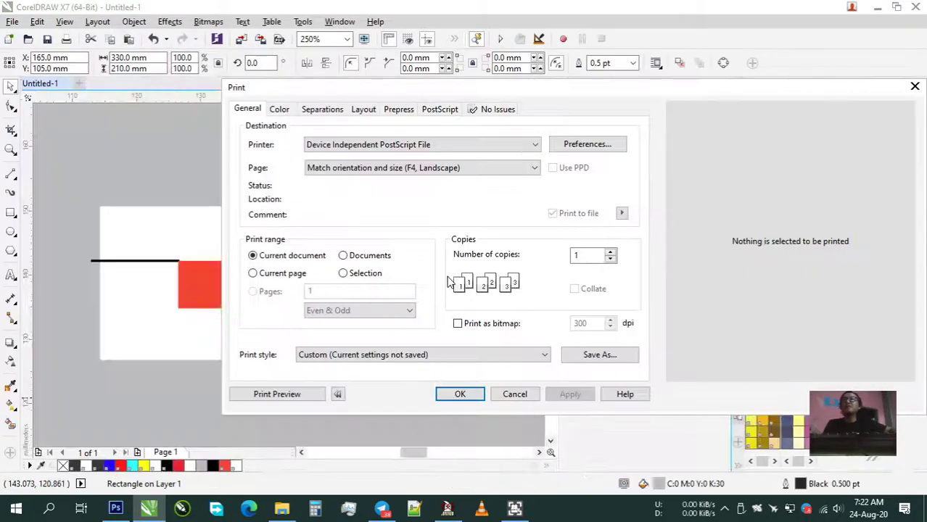
pyautogui.click(518, 392)
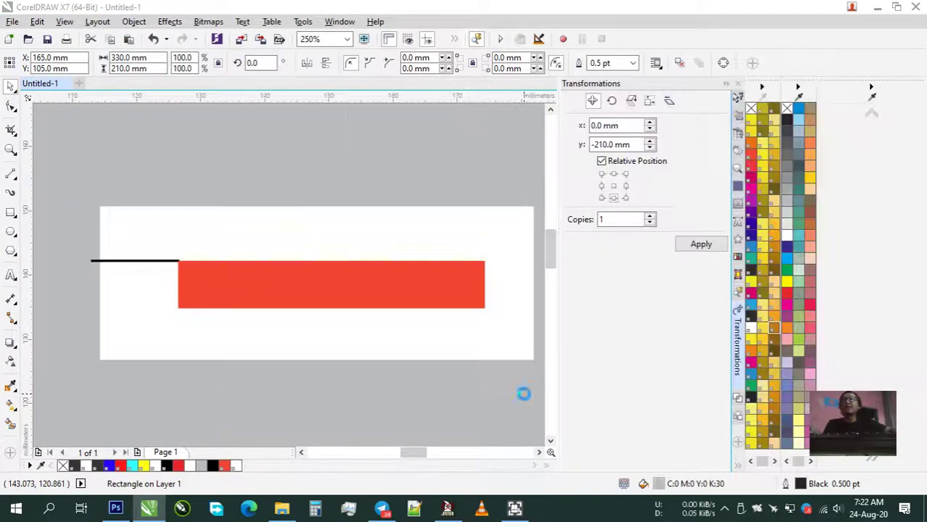
# Turn off overprint for the fill of the inner red rectangle
pyautogui.click(377, 306)
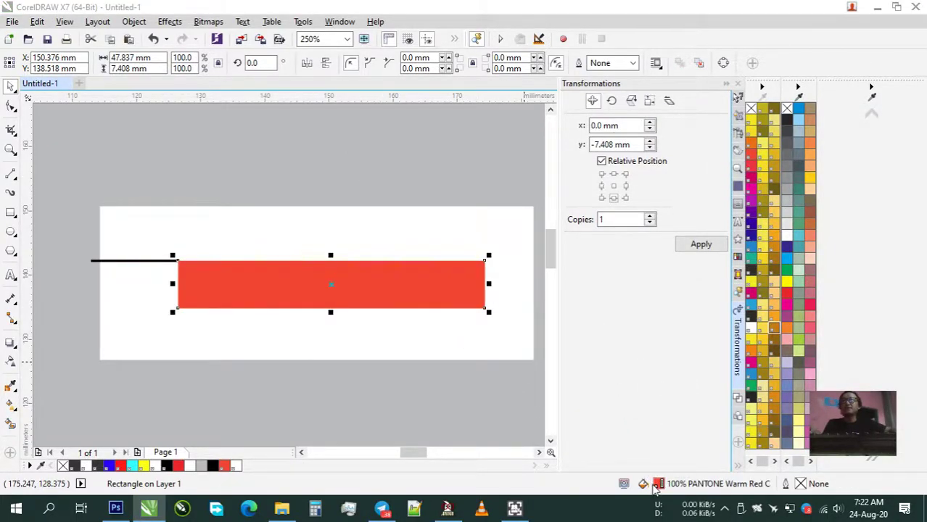
pyautogui.doubleClick(656, 486)
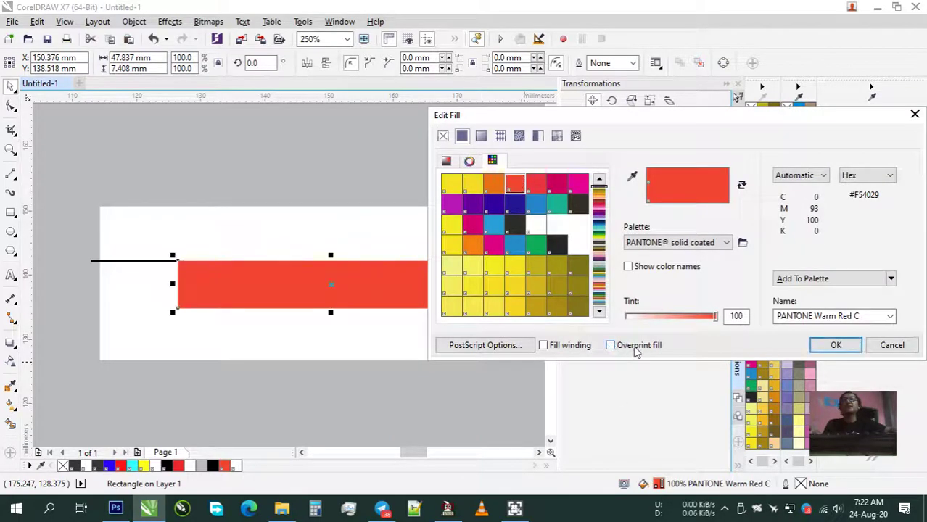
pyautogui.click(829, 345)
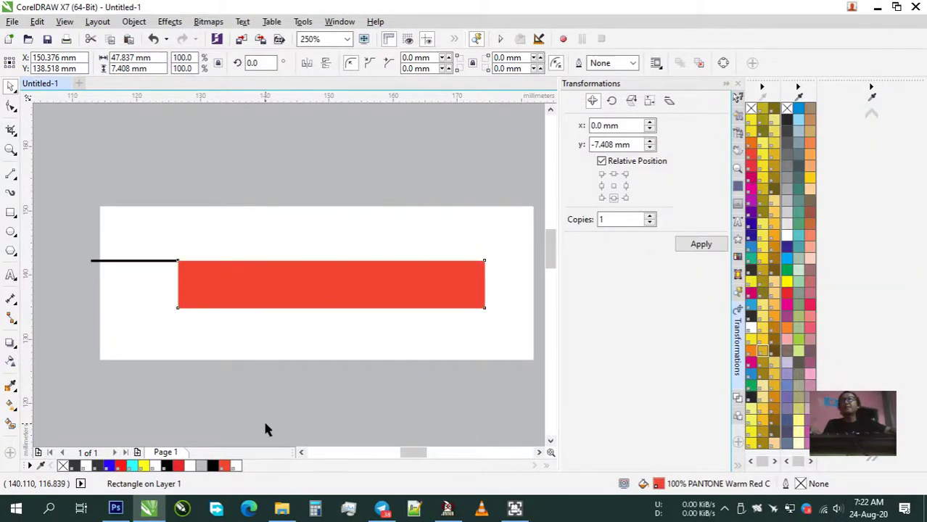
# Preview both separations with the red fill not overprinting, inspect the inner rectangle's area on each plate, and return without printing
pyautogui.click(10, 21)
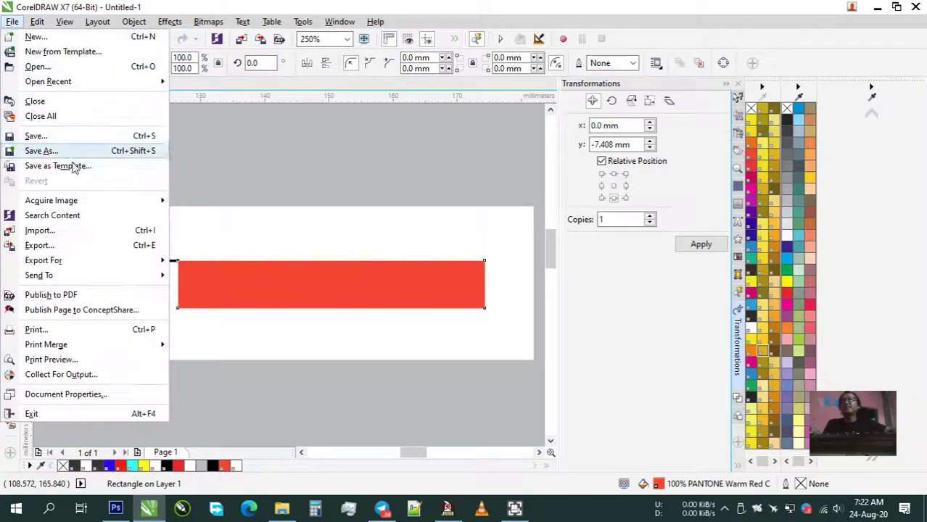
pyautogui.click(66, 330)
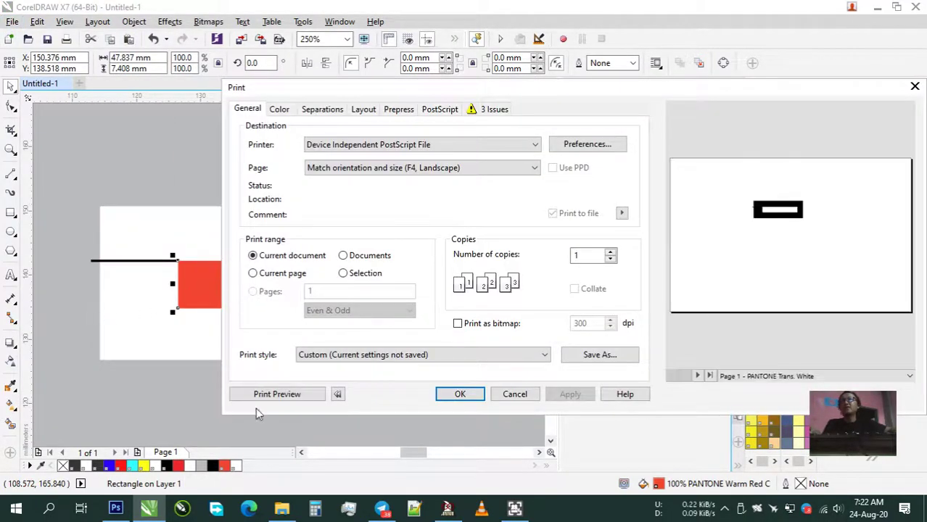
pyautogui.click(259, 398)
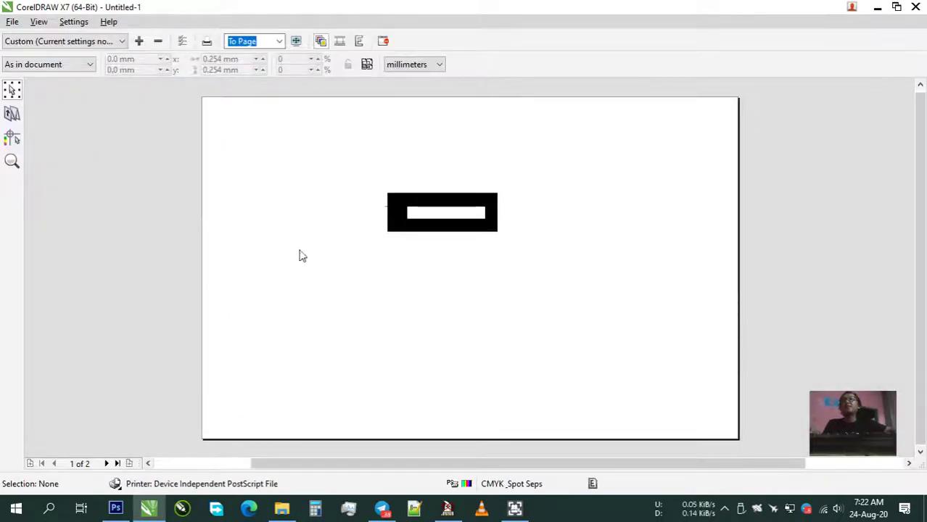
pyautogui.click(419, 205)
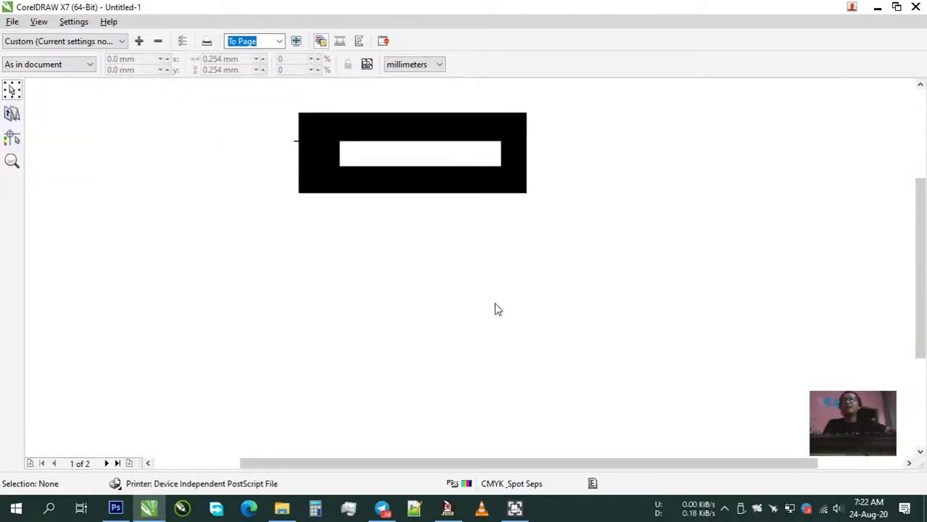
pyautogui.scroll(3, 650, 145)
pyautogui.scroll(2, 401, 306)
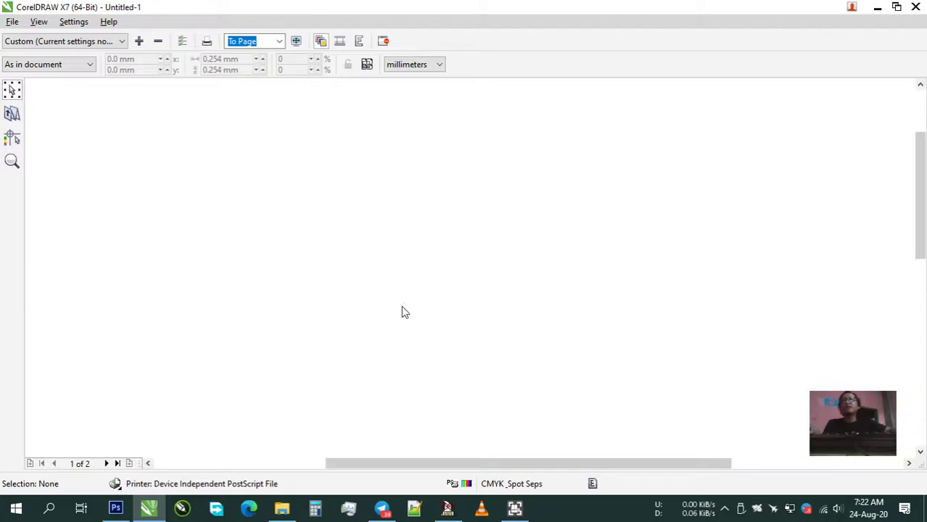
pyautogui.click(106, 465)
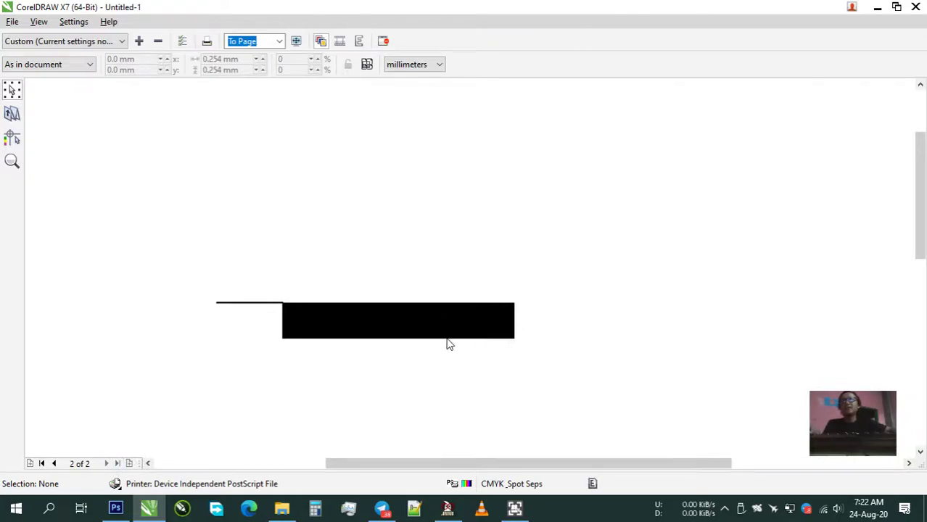
pyautogui.scroll(2, 288, 309)
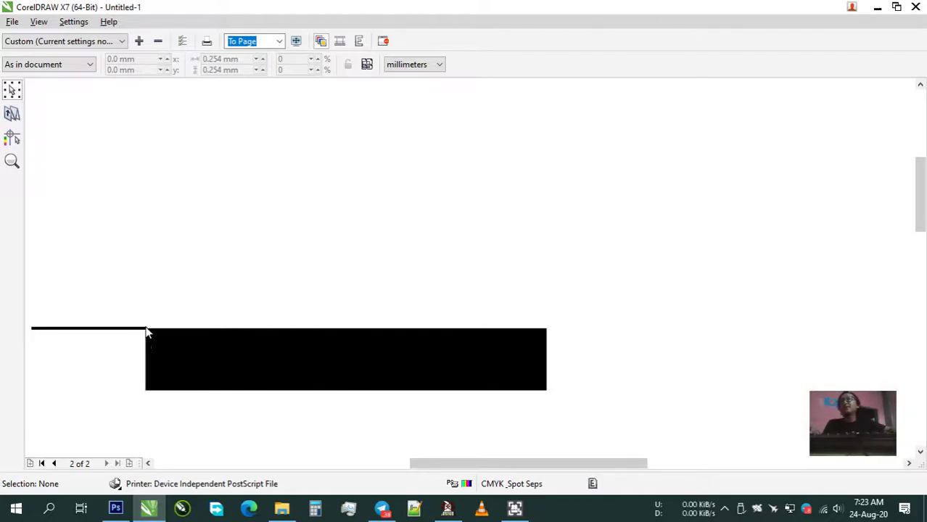
pyautogui.click(915, 6)
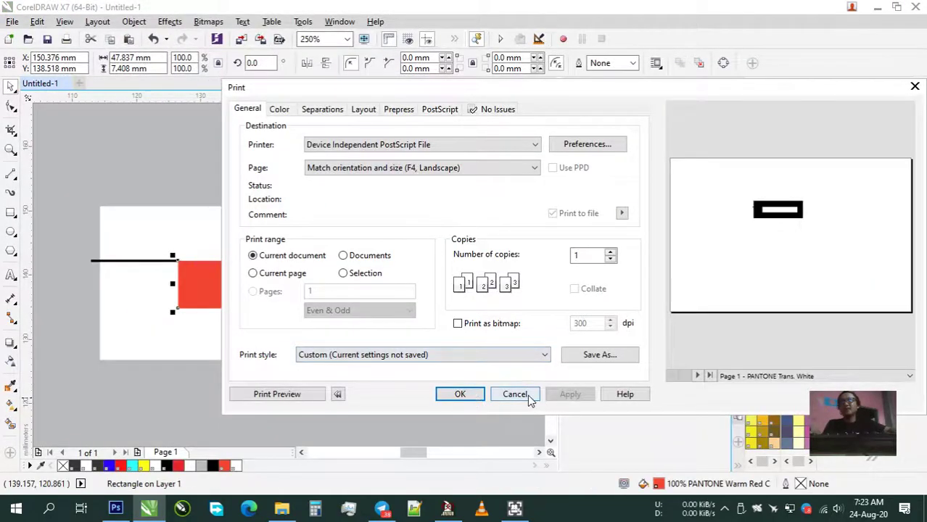
pyautogui.click(515, 395)
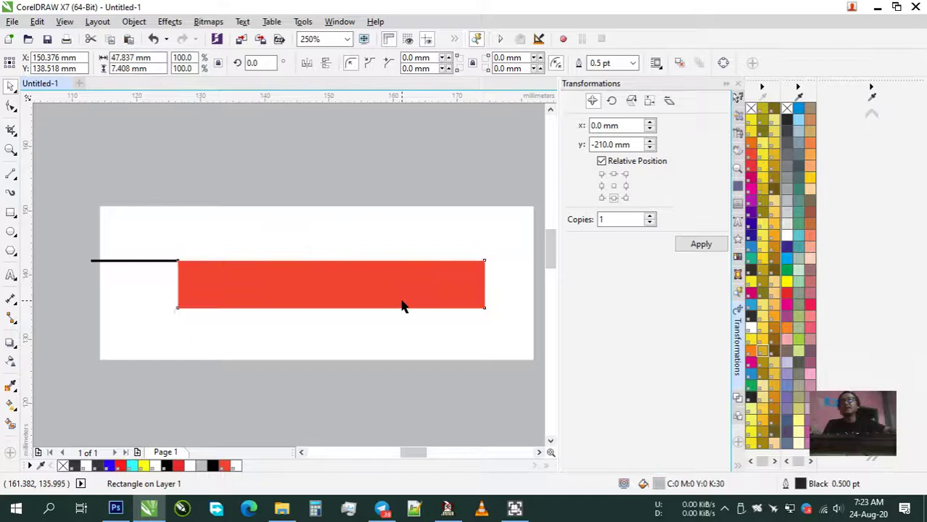
# Give the inner red rectangle a 2.0 pt overprinting outline in PANTONE Warm Red C
pyautogui.rightClick(751, 158)
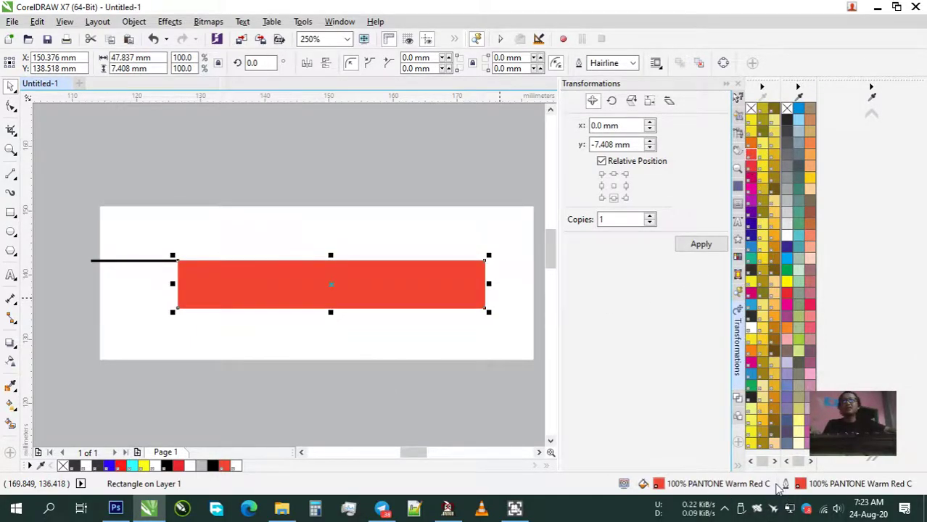
pyautogui.doubleClick(801, 484)
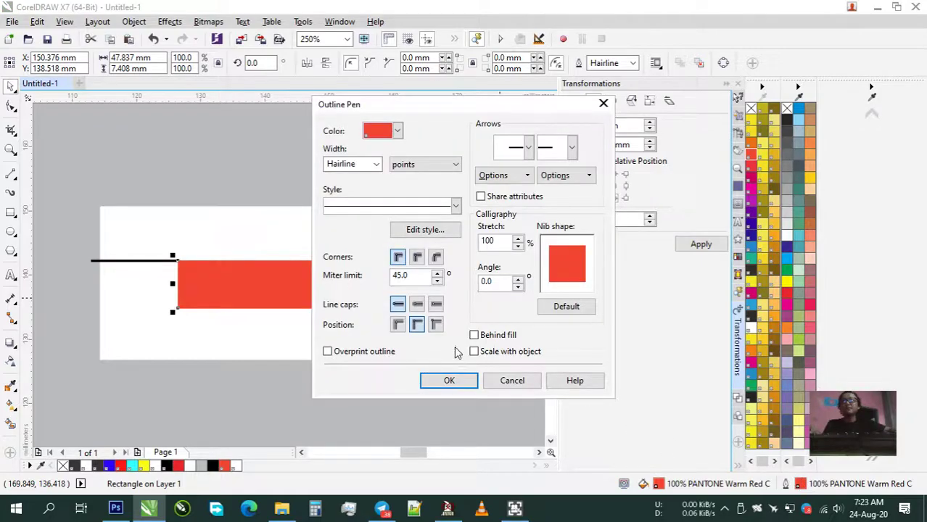
pyautogui.click(369, 354)
pyautogui.click(377, 165)
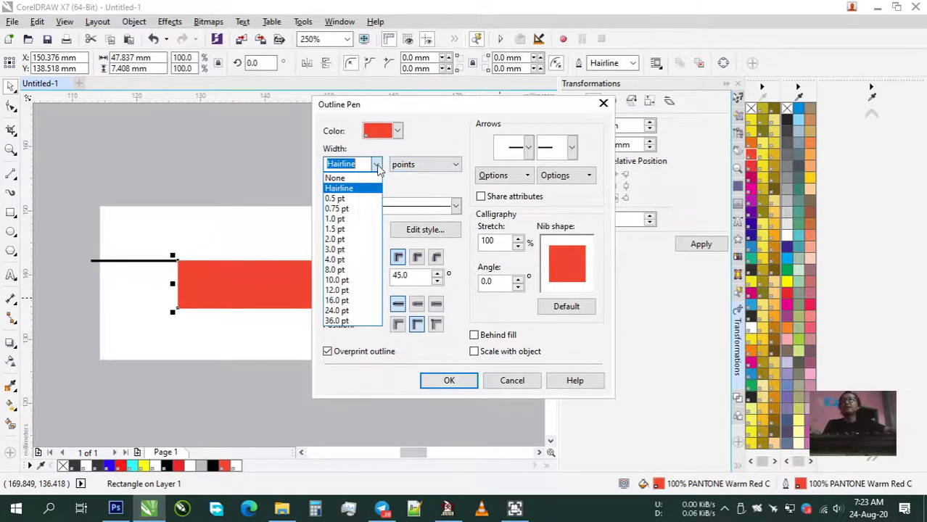
pyautogui.click(341, 238)
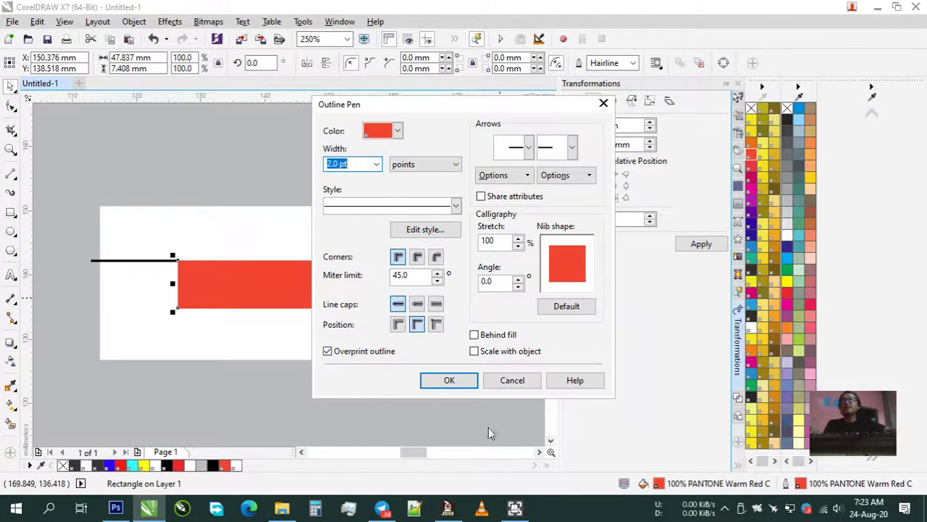
pyautogui.click(448, 383)
pyautogui.click(229, 190)
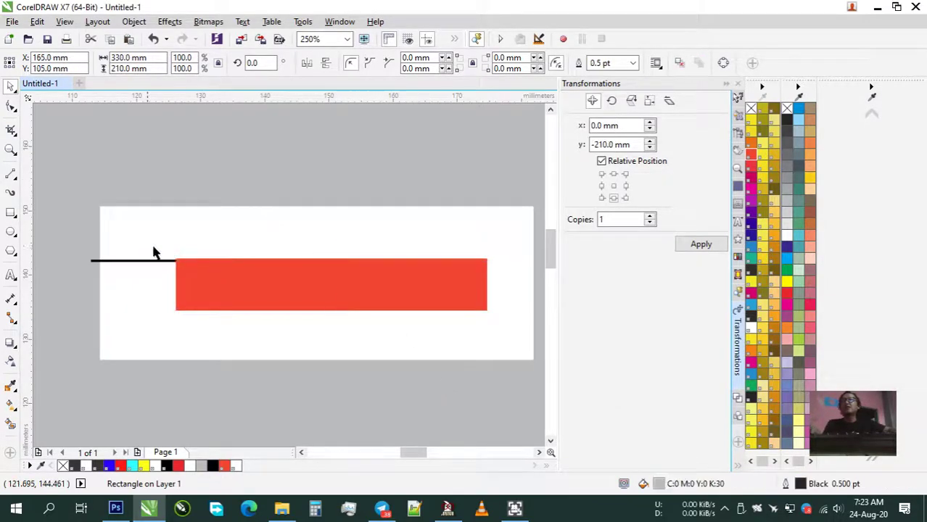
# Examine the red rectangle's thickened edge against the registration line, checking the line, the red rectangle and the white rectangle in turn
pyautogui.scroll(6, 167, 259)
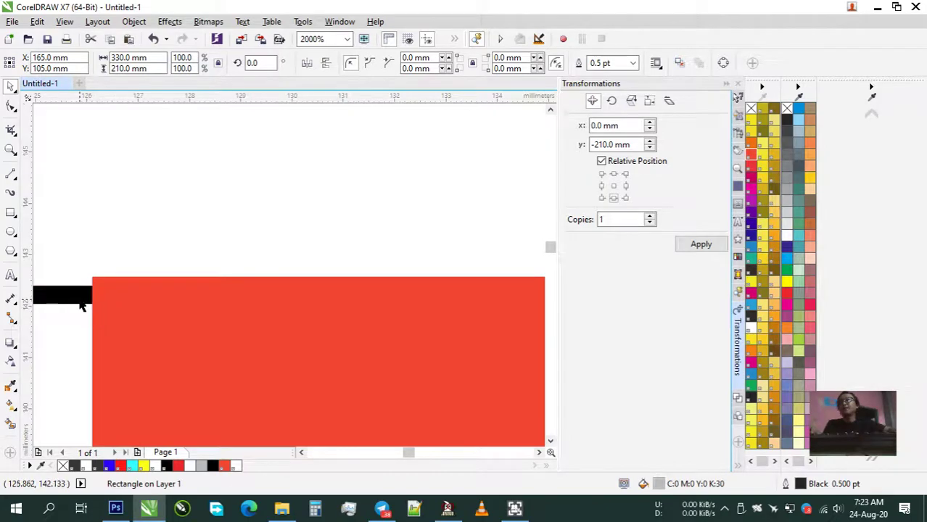
pyautogui.scroll(-3, 298, 312)
pyautogui.scroll(-2, 301, 337)
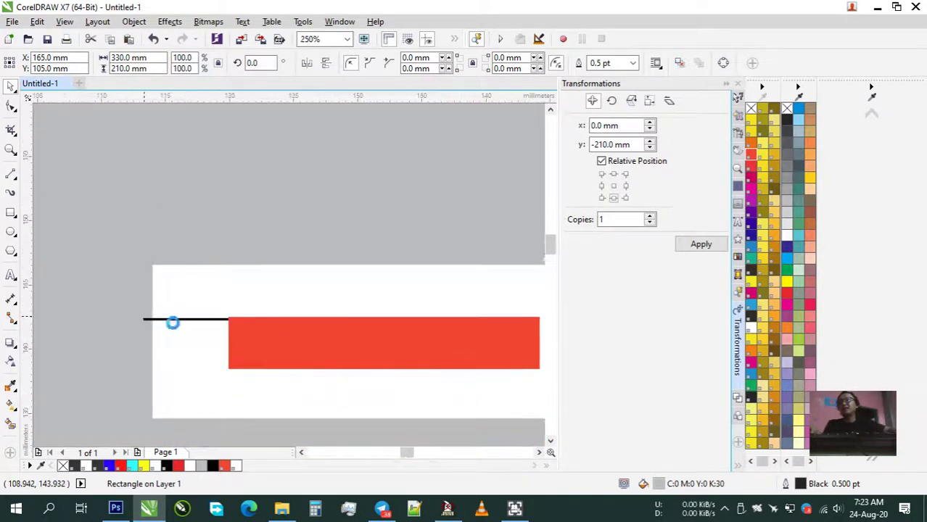
pyautogui.scroll(2, 166, 321)
pyautogui.scroll(1, 290, 328)
pyautogui.scroll(1, 290, 328)
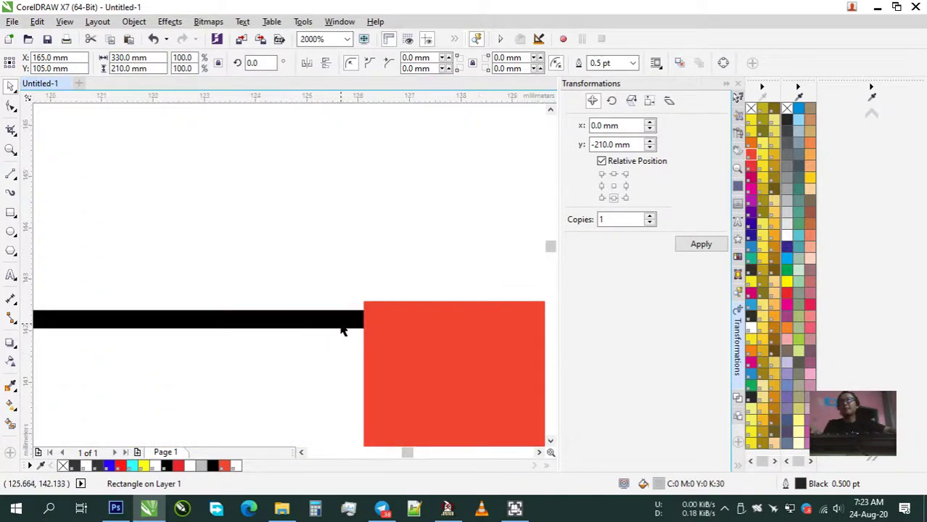
pyautogui.click(352, 326)
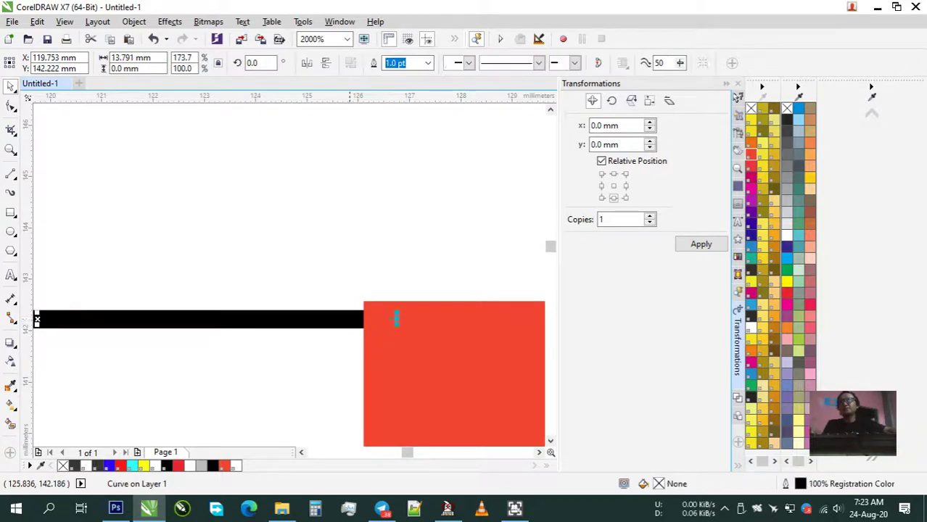
pyautogui.click(446, 334)
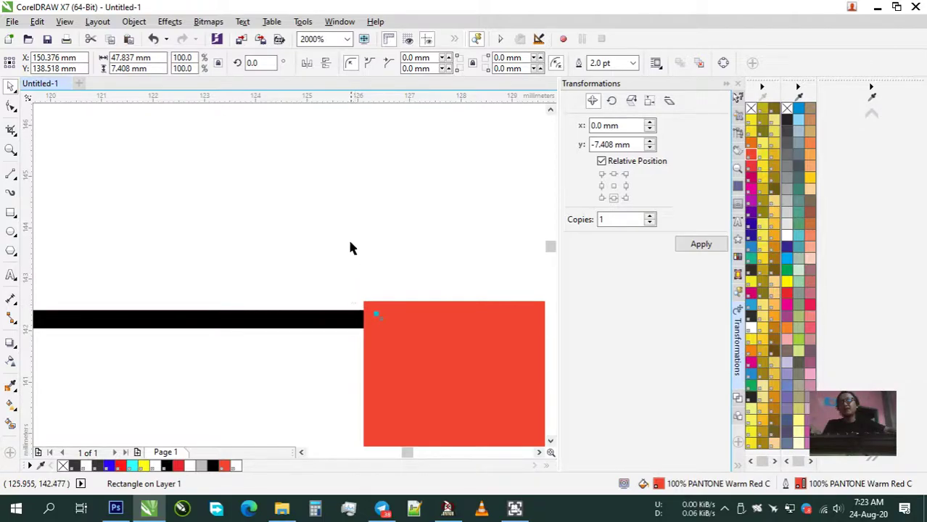
pyautogui.click(361, 326)
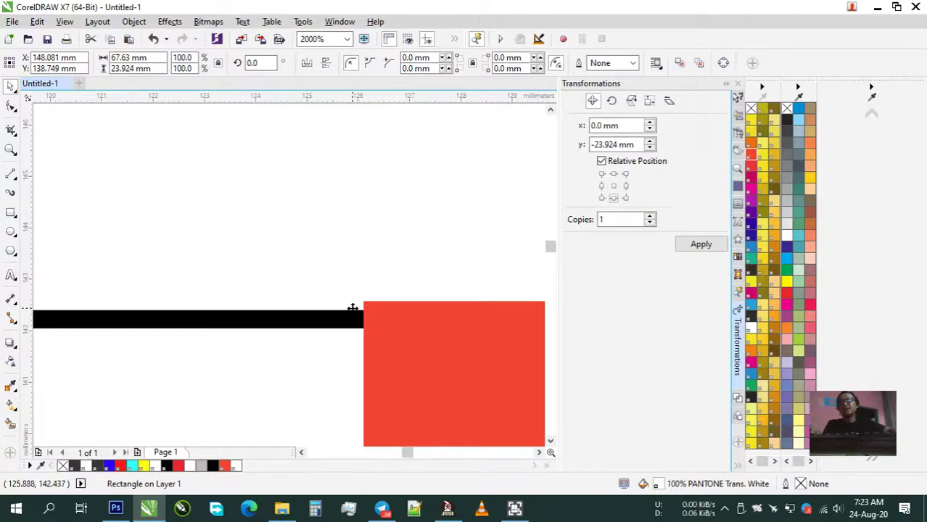
pyautogui.scroll(-3, 341, 312)
pyautogui.scroll(2, 331, 314)
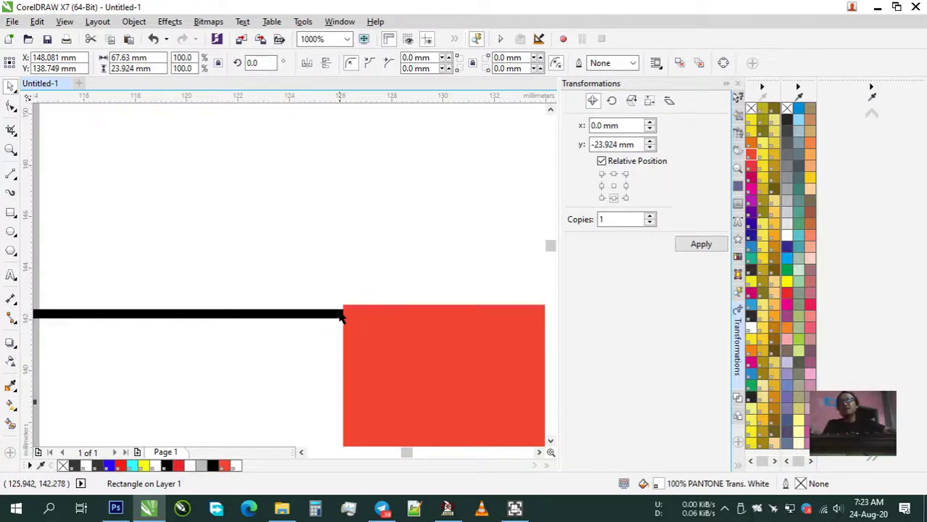
# Preview the print separations and inspect the inner rectangle's knocked-out area on the PANTONE Trans. White plate
pyautogui.click(66, 40)
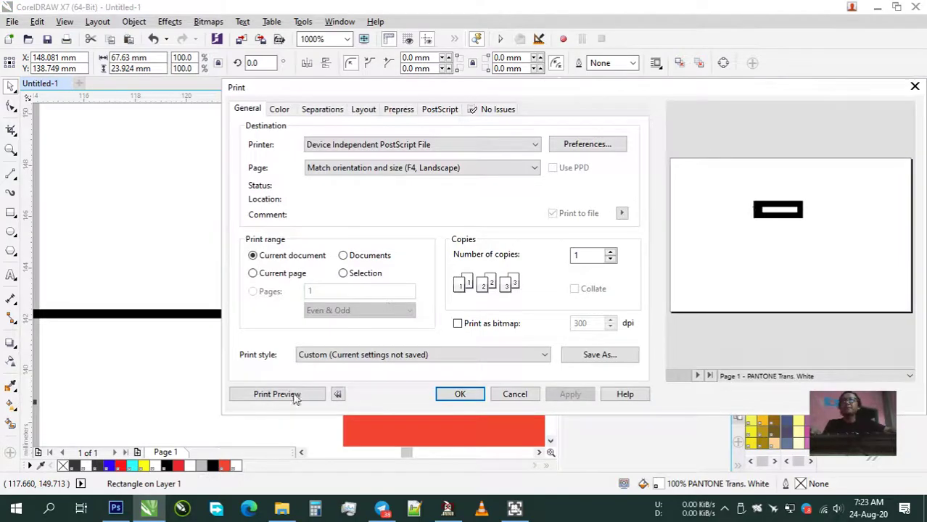
pyautogui.click(276, 394)
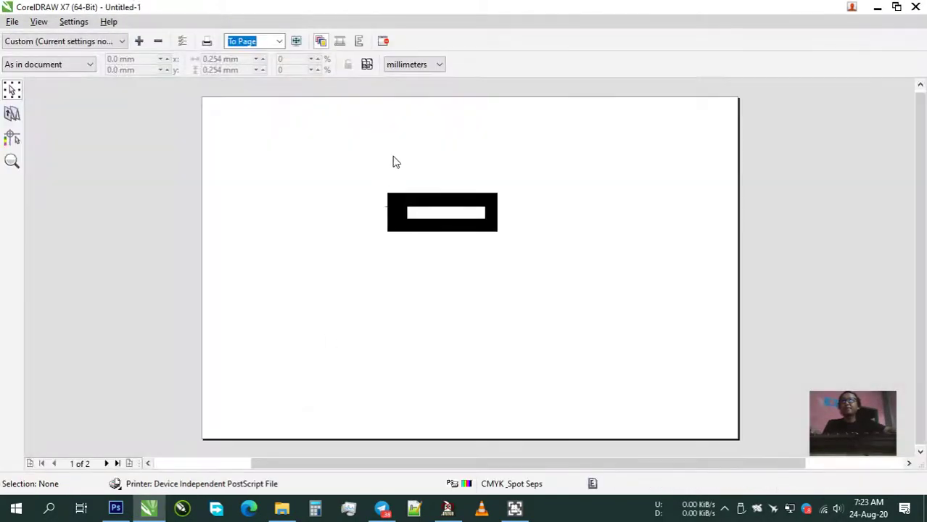
pyautogui.scroll(1, 358, 157)
pyautogui.scroll(-1, 334, 282)
pyautogui.scroll(1, 305, 80)
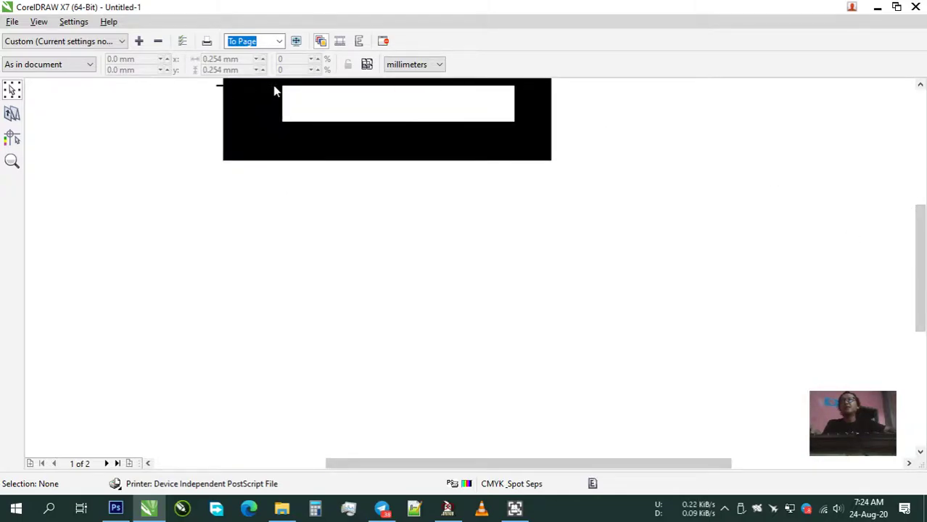
# Inspect the red plate's outlined rectangle edges against the registration line, and return to the drawing without printing
pyautogui.click(106, 464)
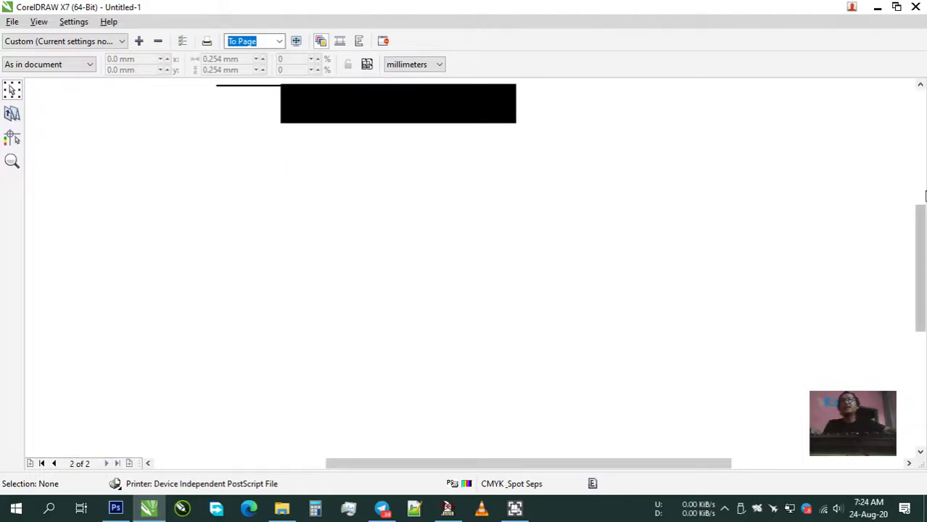
pyautogui.click(923, 169)
pyautogui.scroll(3, 271, 265)
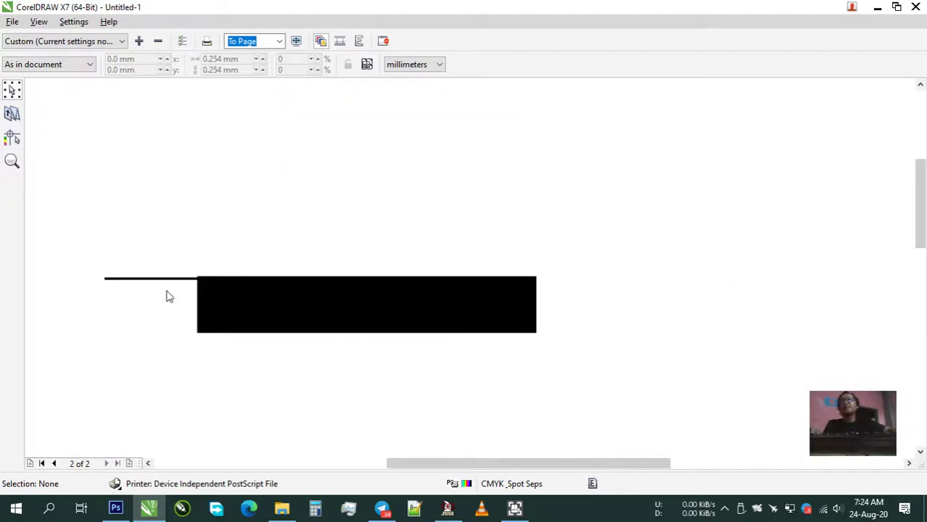
pyautogui.scroll(2, 118, 285)
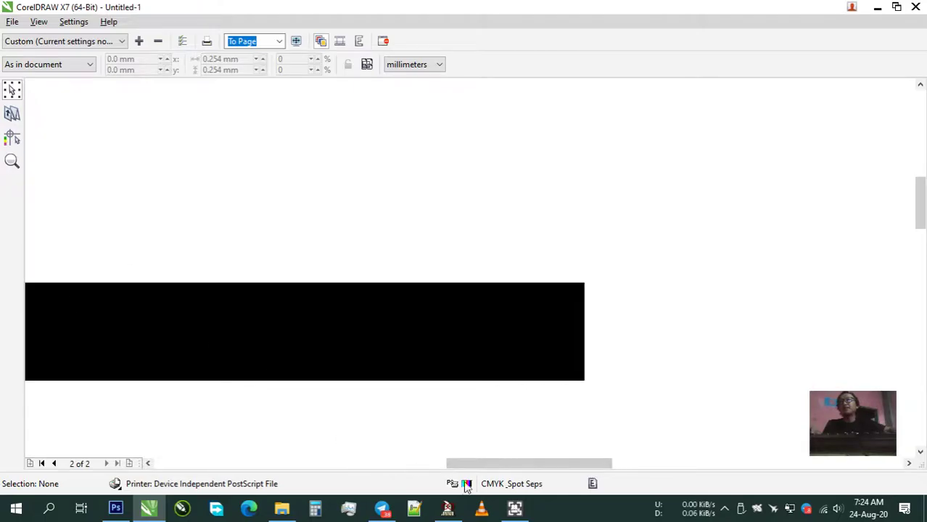
pyautogui.click(374, 464)
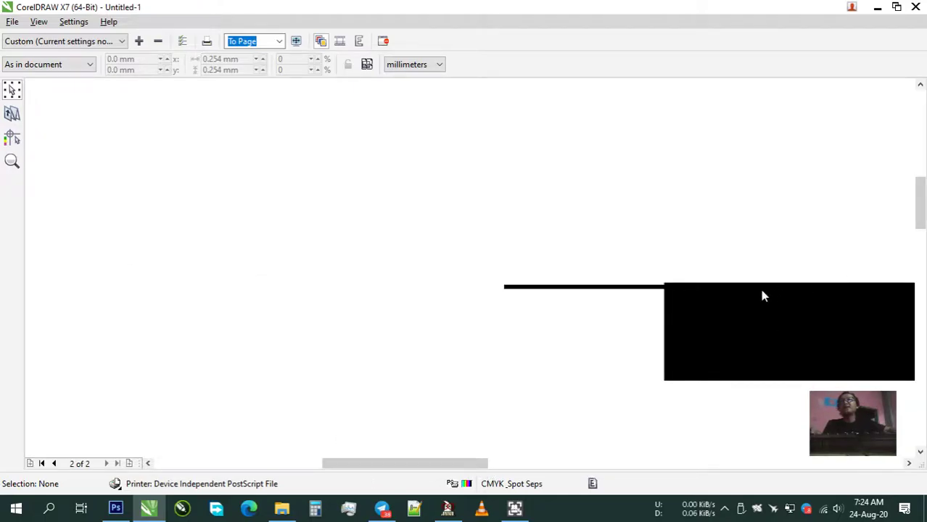
pyautogui.scroll(1, 771, 295)
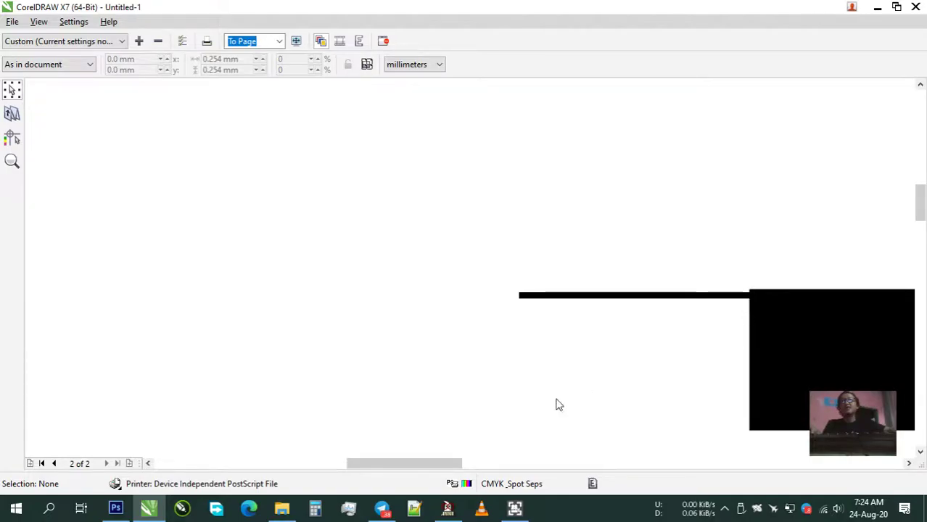
pyautogui.click(532, 464)
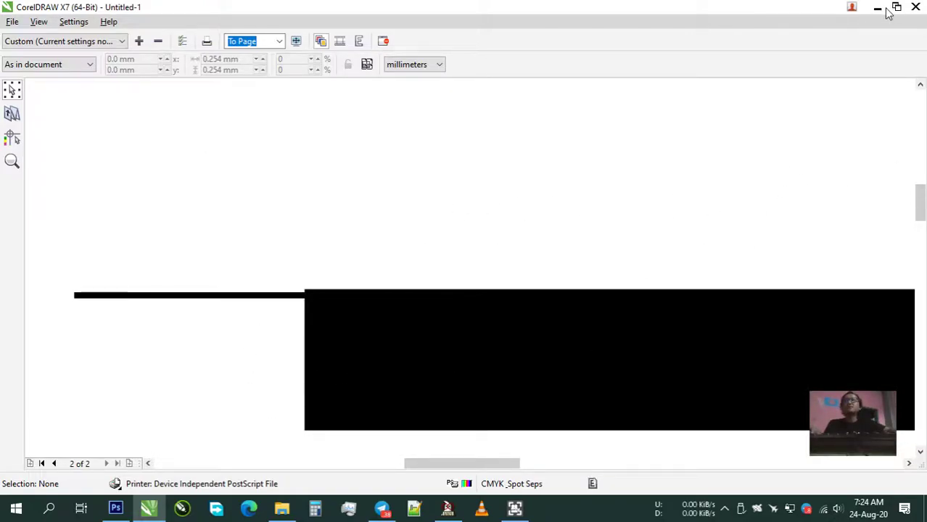
pyautogui.click(916, 9)
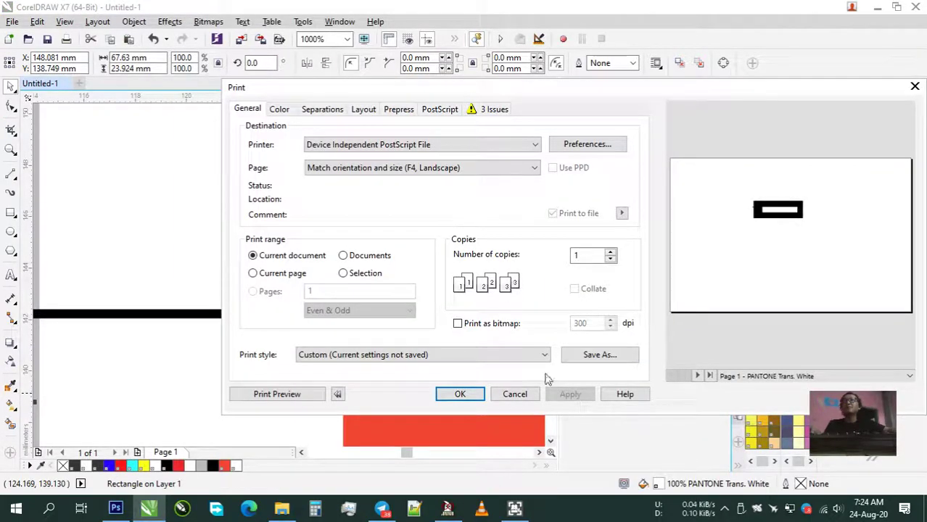
pyautogui.click(515, 394)
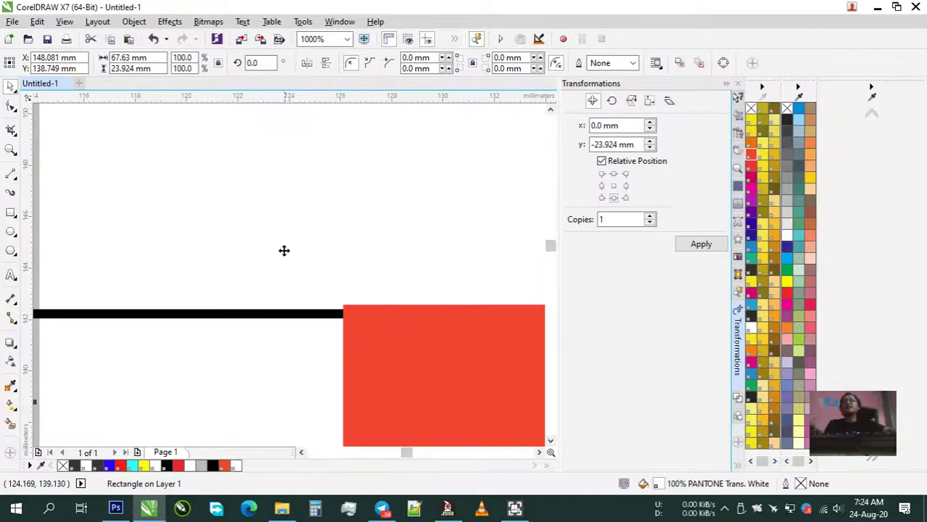
# Delete the black registration line beside the inner red rectangle
pyautogui.click(207, 217)
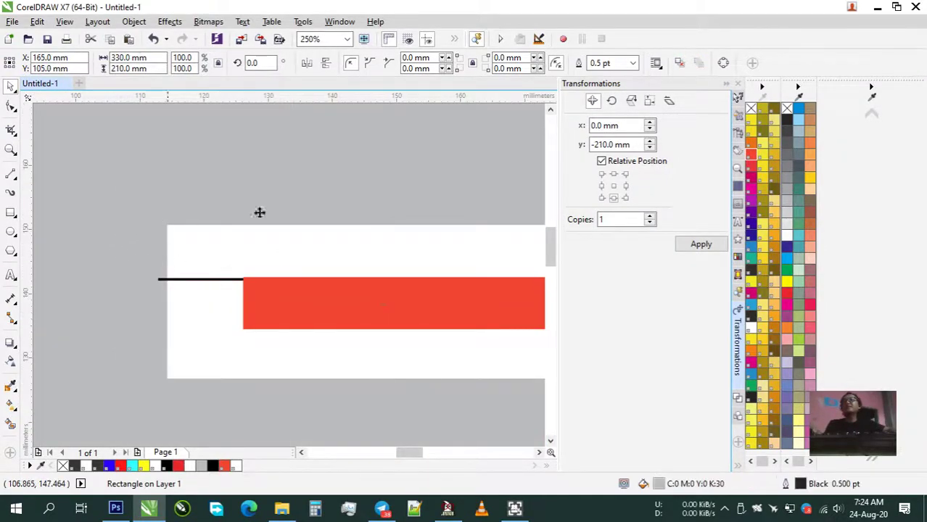
pyautogui.scroll(-1, 303, 147)
pyautogui.scroll(2, 286, 229)
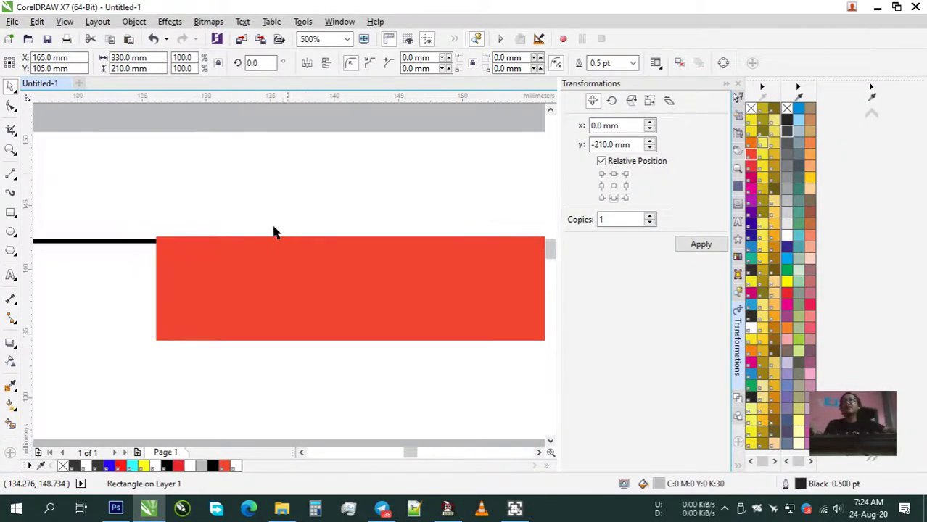
pyautogui.click(111, 240)
pyautogui.press('Delete')
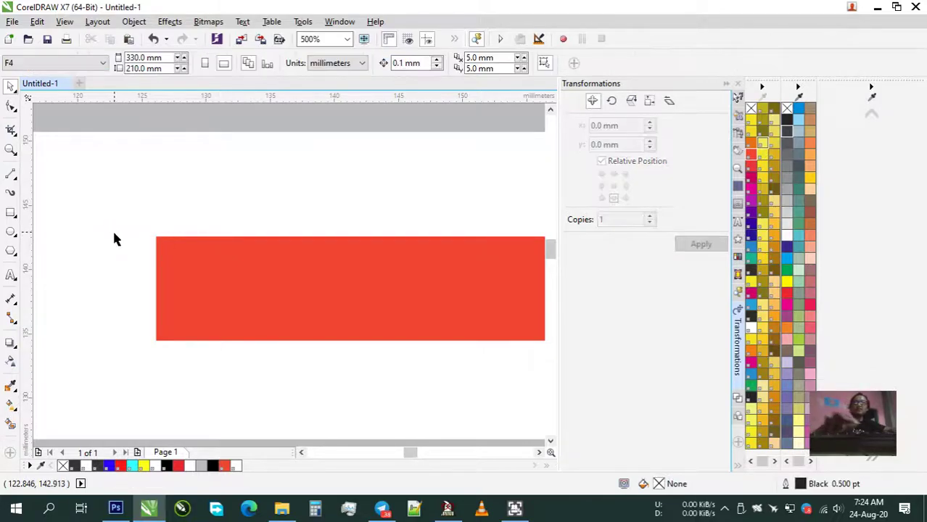
# Remove the inner rectangle's outline and set its fill to PANTONE Warm Red C after trying PANTONE Process Yellow C
pyautogui.scroll(-1, 112, 227)
pyautogui.click(232, 276)
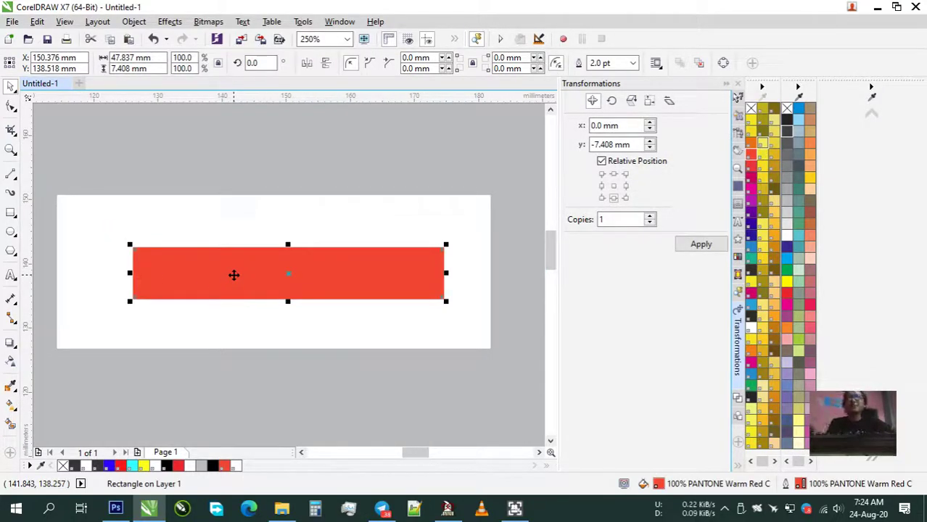
pyautogui.click(754, 282)
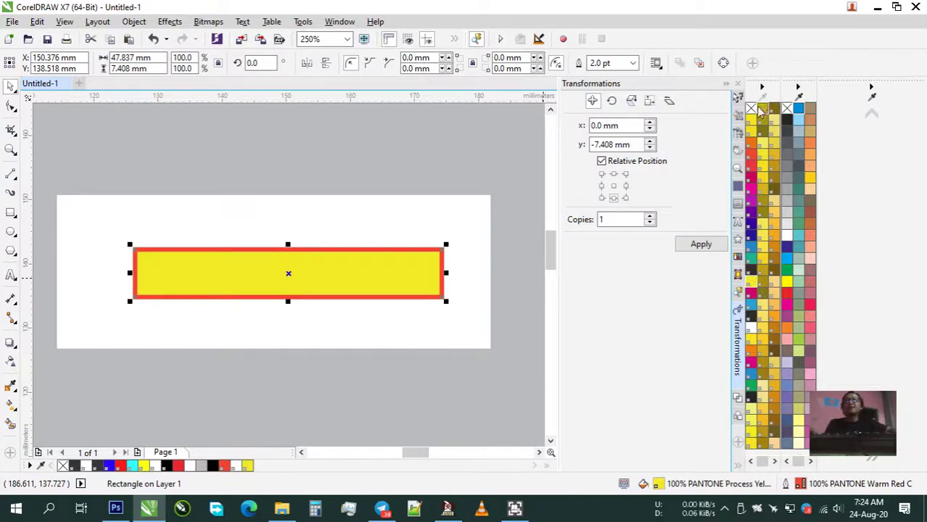
pyautogui.rightClick(751, 109)
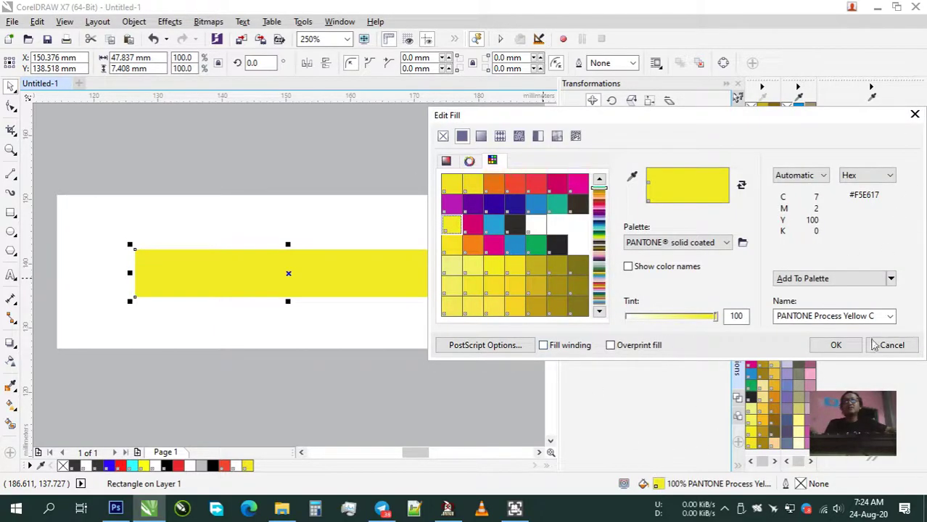
pyautogui.click(878, 342)
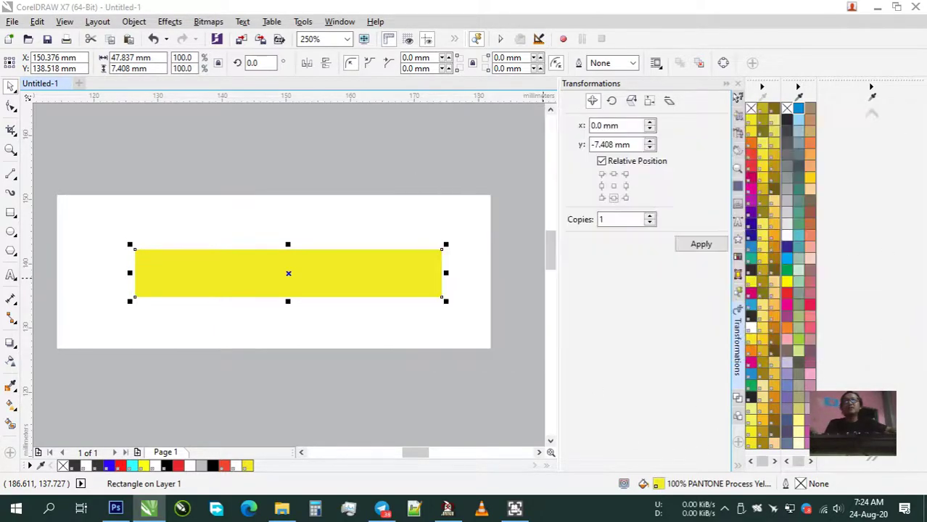
pyautogui.click(754, 159)
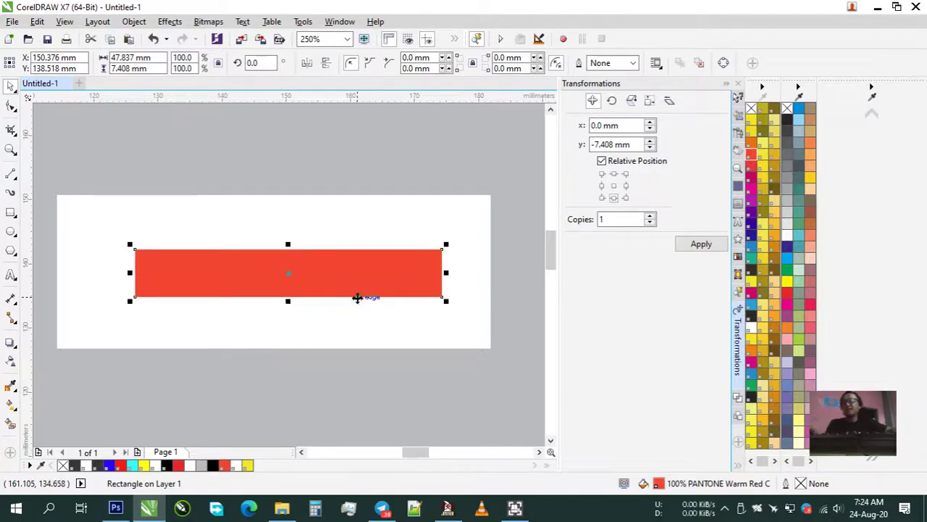
# Overlay a copy of the inner rectangle with a linear transparency fading from left to right, and fill it with PANTONE Process Yellow C
pyautogui.click(11, 361)
pyautogui.moveTo(165, 276); pyautogui.dragTo(364, 274)
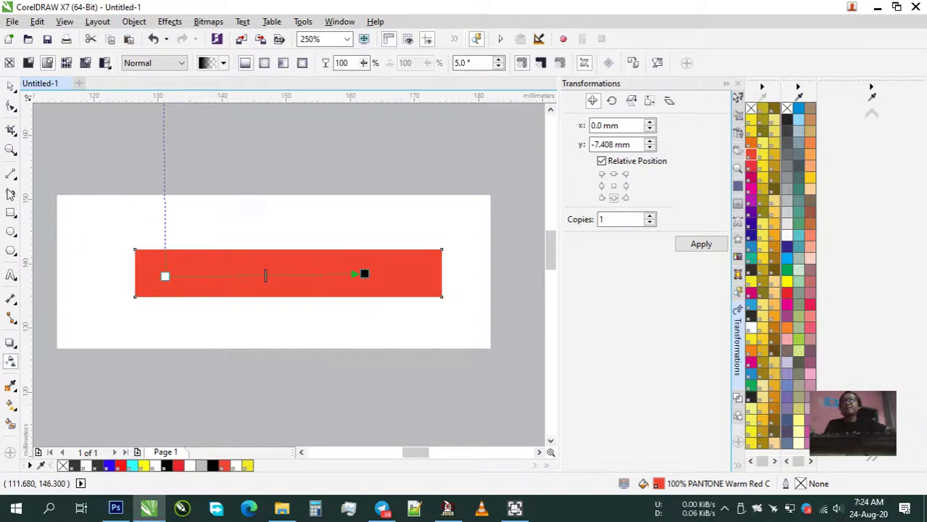
pyautogui.click(11, 86)
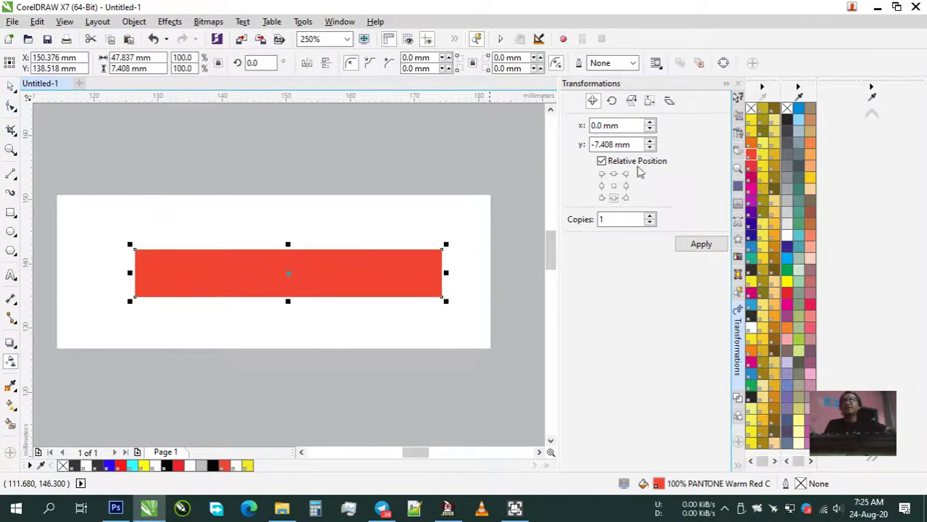
pyautogui.click(752, 287)
pyautogui.click(294, 138)
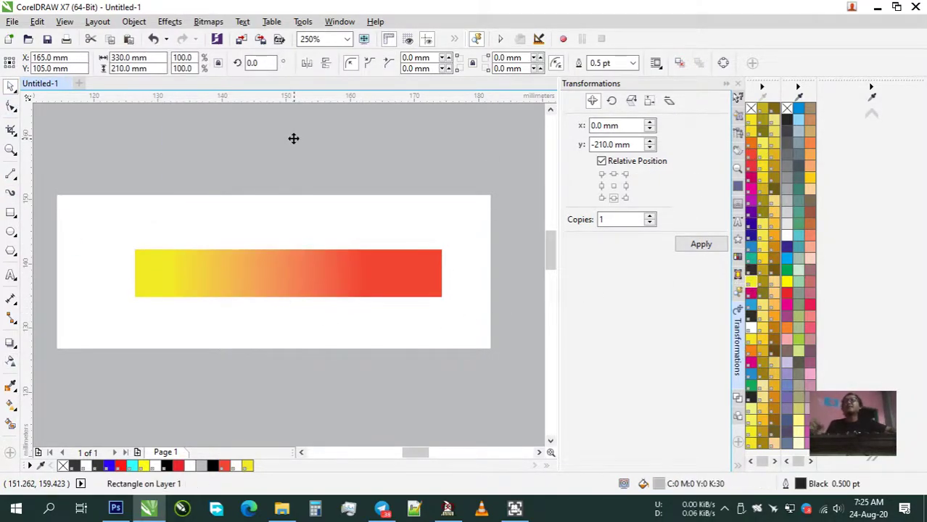
pyautogui.click(392, 290)
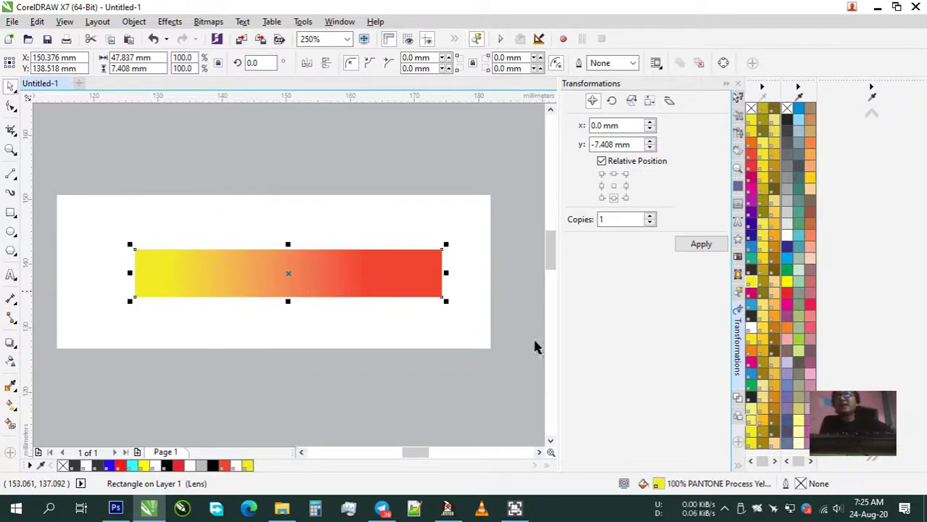
# Exclude the PANTONE Trans. White plate from the print separations and preview only the PANTONE Warm Red C and Process Yellow C plates
pyautogui.doubleClick(664, 486)
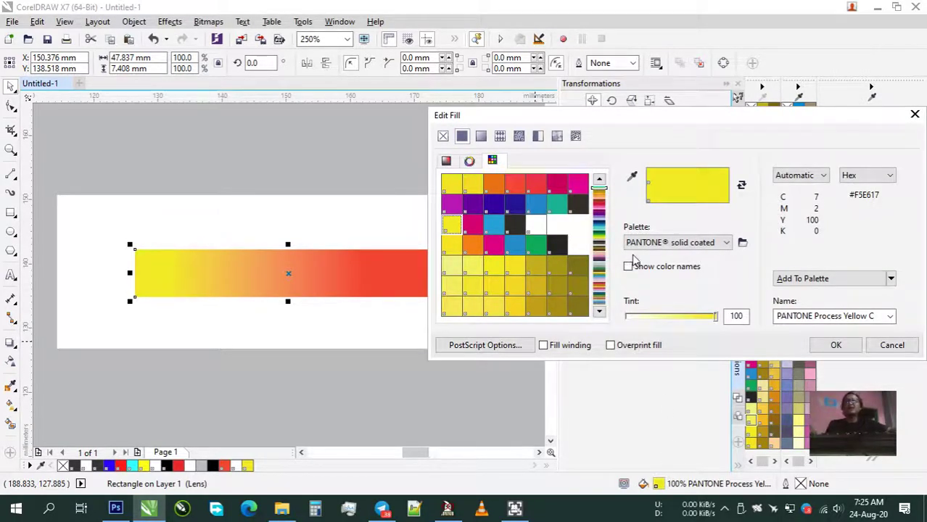
pyautogui.click(892, 345)
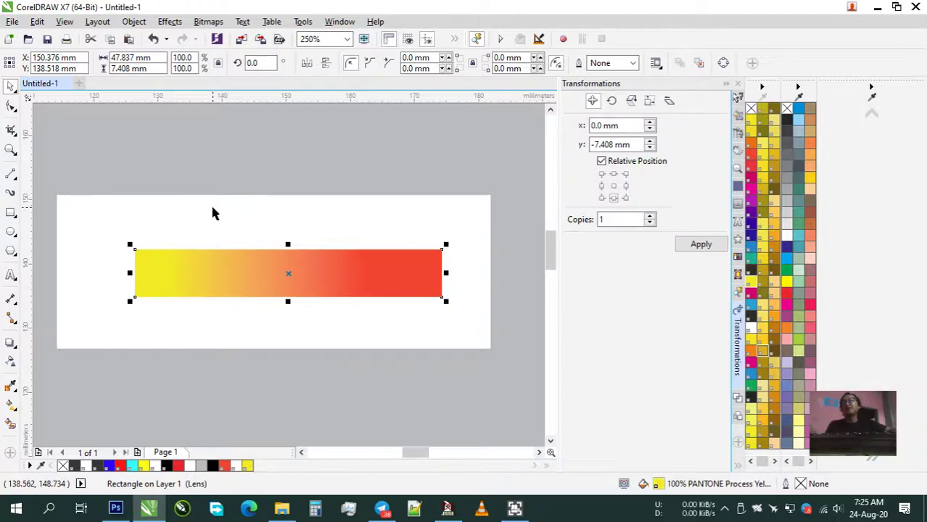
pyautogui.hotkey('ctrl', 'p')
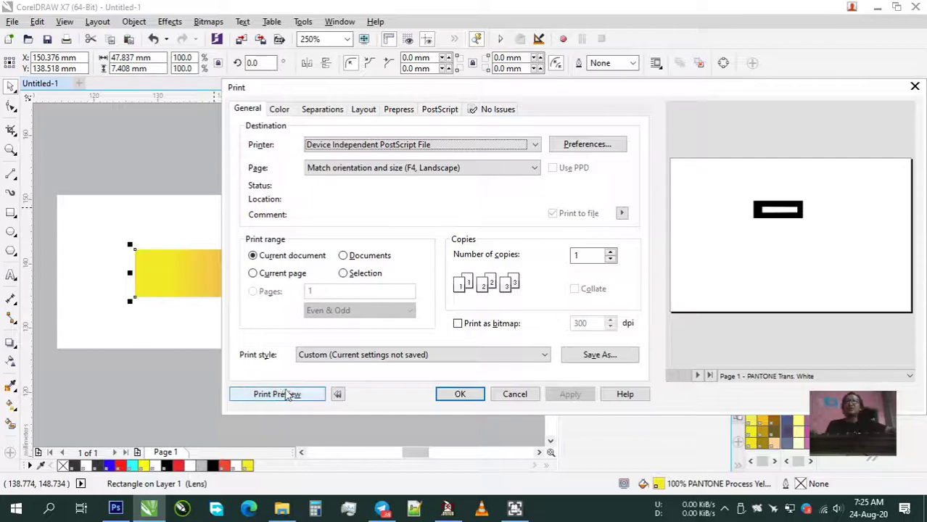
pyautogui.click(340, 110)
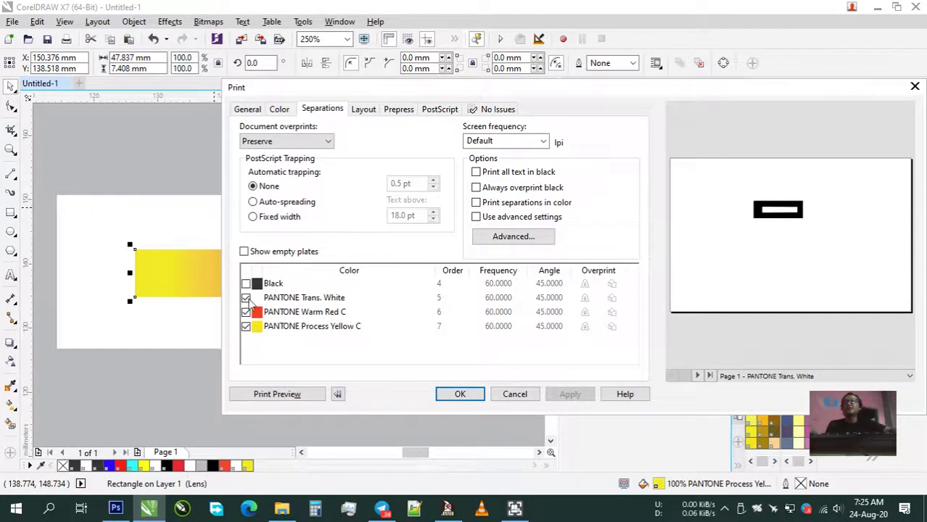
pyautogui.click(246, 298)
pyautogui.click(570, 394)
pyautogui.click(266, 396)
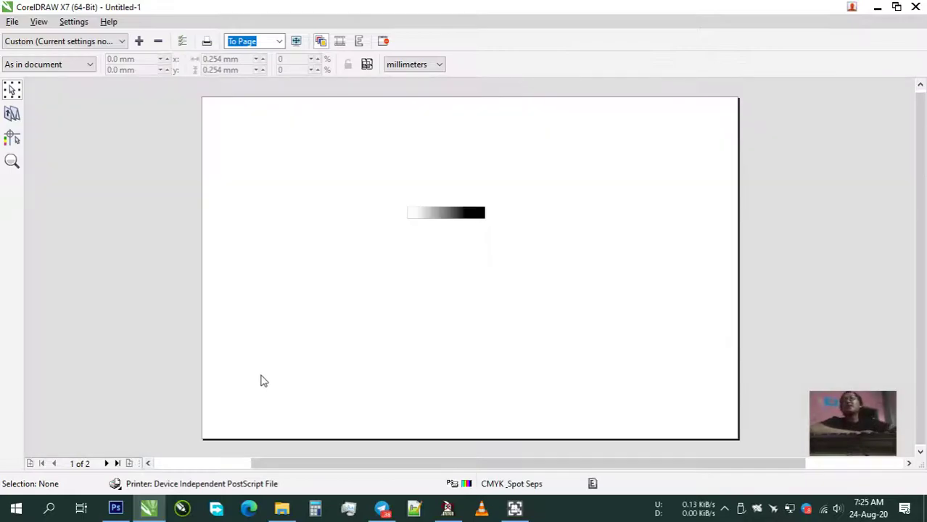
# Inspect the gradient on the red and yellow plates in the print preview, and return to the drawing without printing
pyautogui.scroll(3, 428, 209)
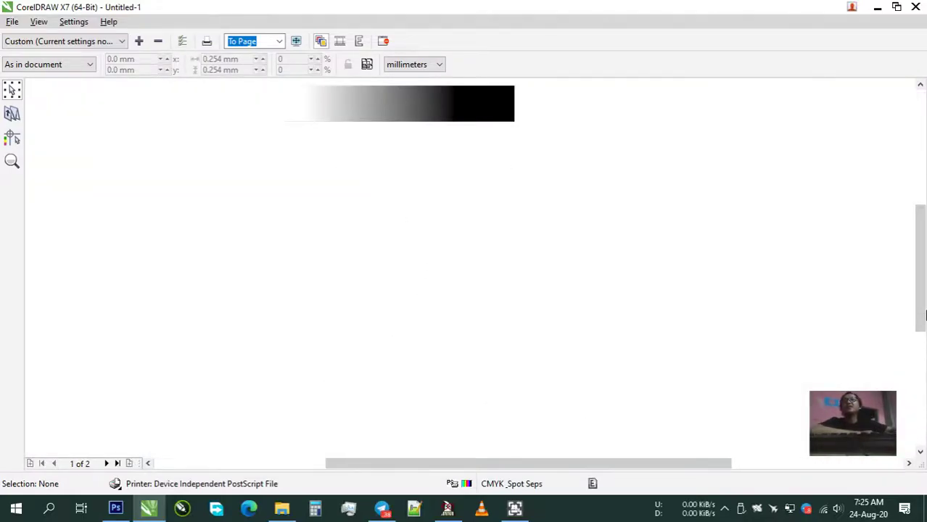
pyautogui.moveTo(918, 259); pyautogui.dragTo(918, 209)
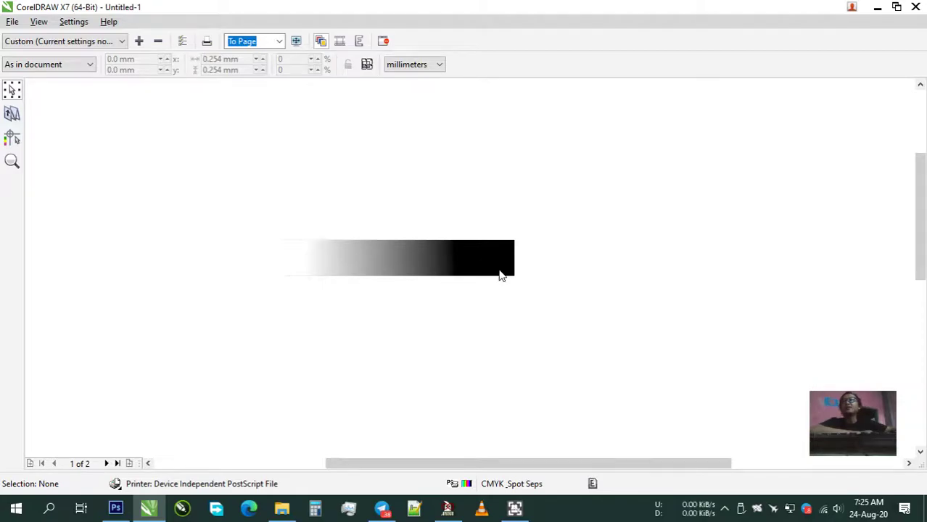
pyautogui.scroll(4, 408, 248)
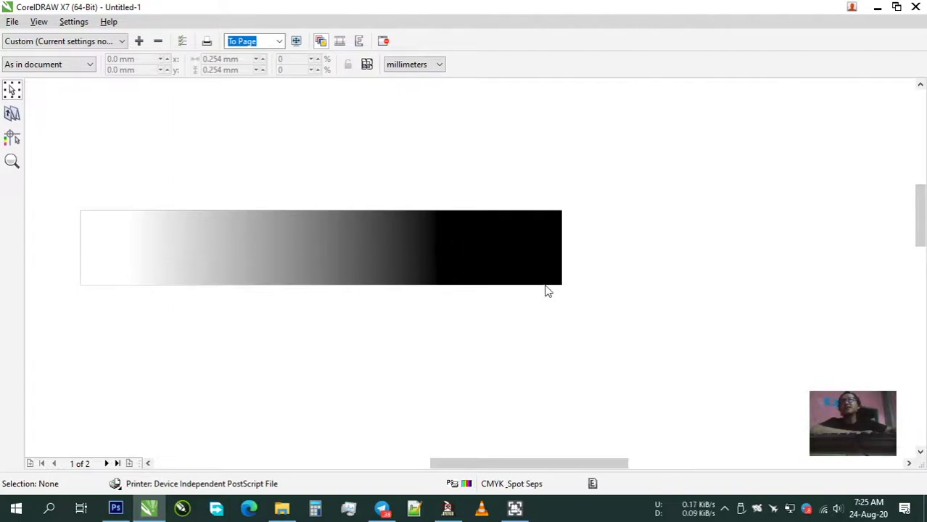
pyautogui.click(107, 464)
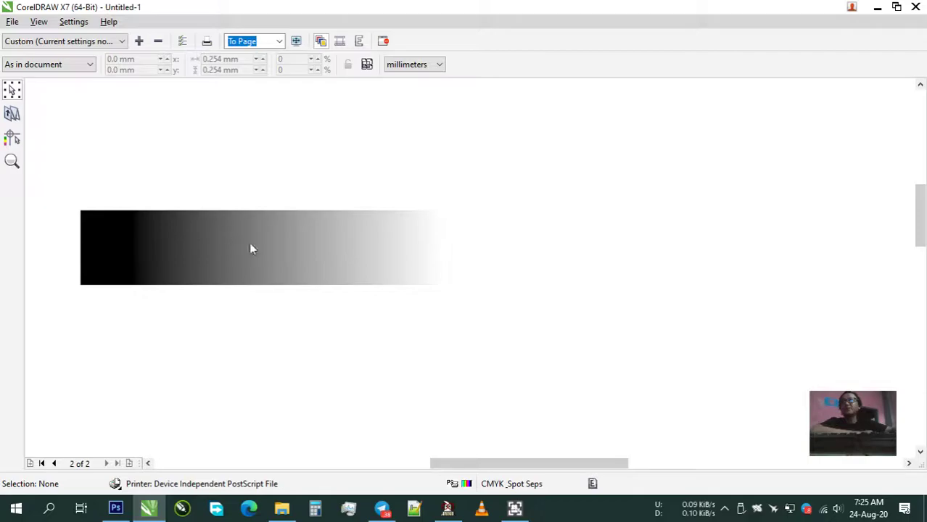
pyautogui.click(916, 9)
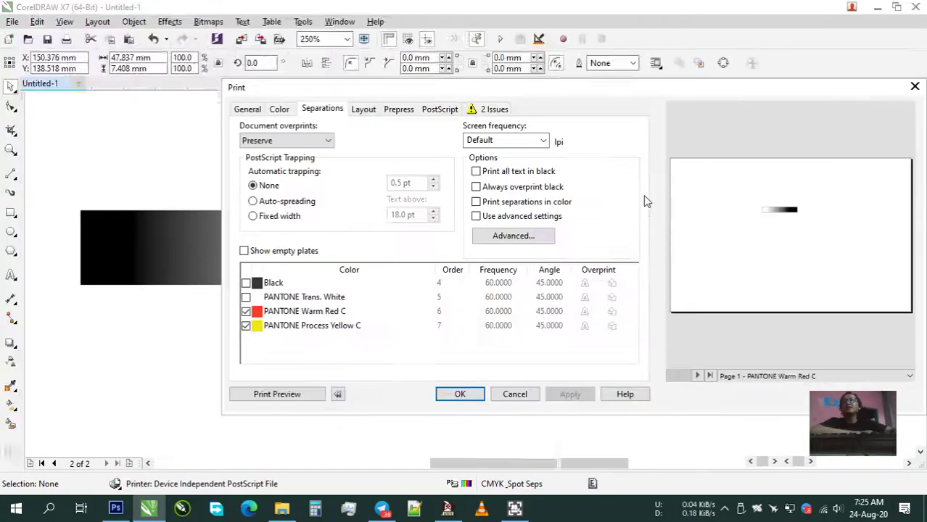
pyautogui.click(527, 392)
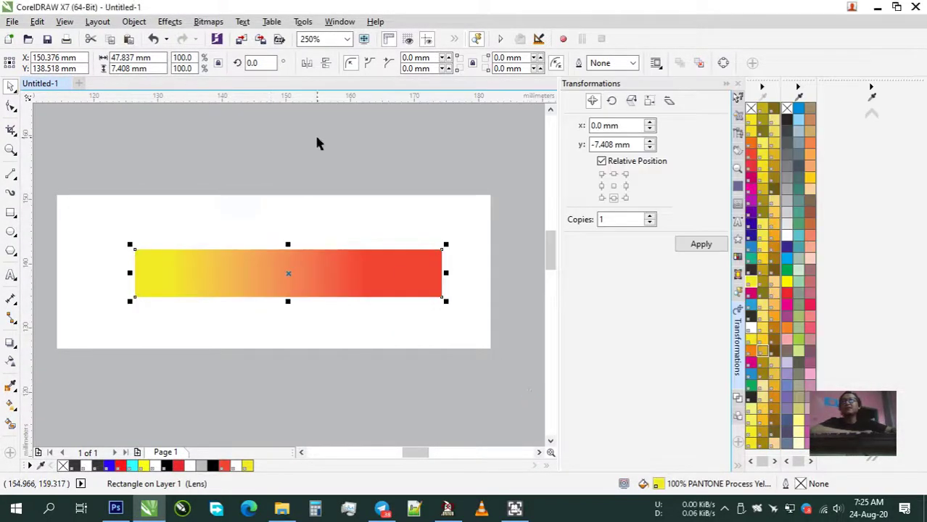
# Enable Overprint fill on the PANTONE Process Yellow C gradient overlay
pyautogui.click(169, 286)
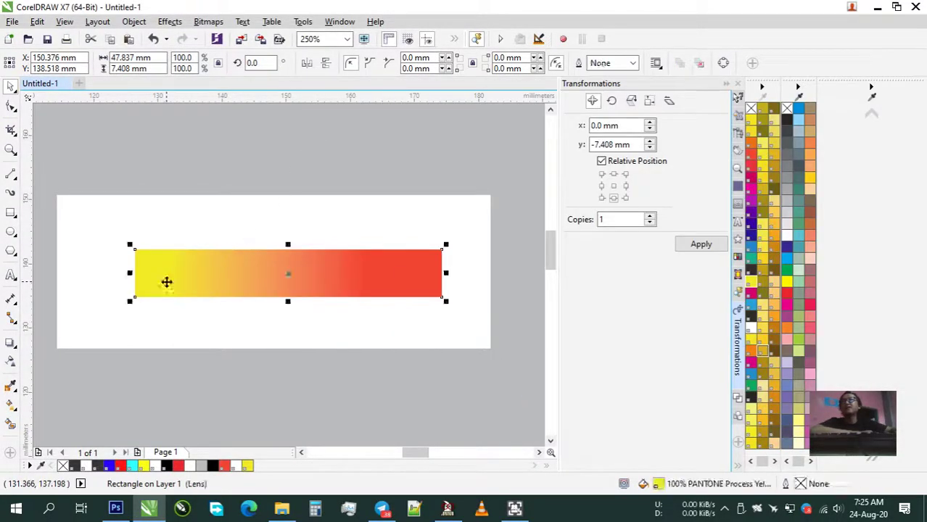
pyautogui.doubleClick(658, 484)
pyautogui.click(636, 347)
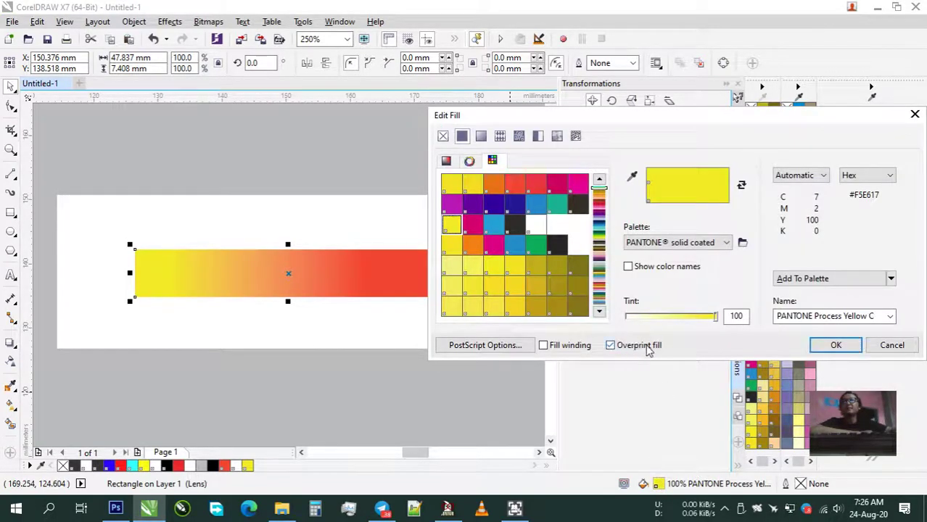
pyautogui.click(835, 344)
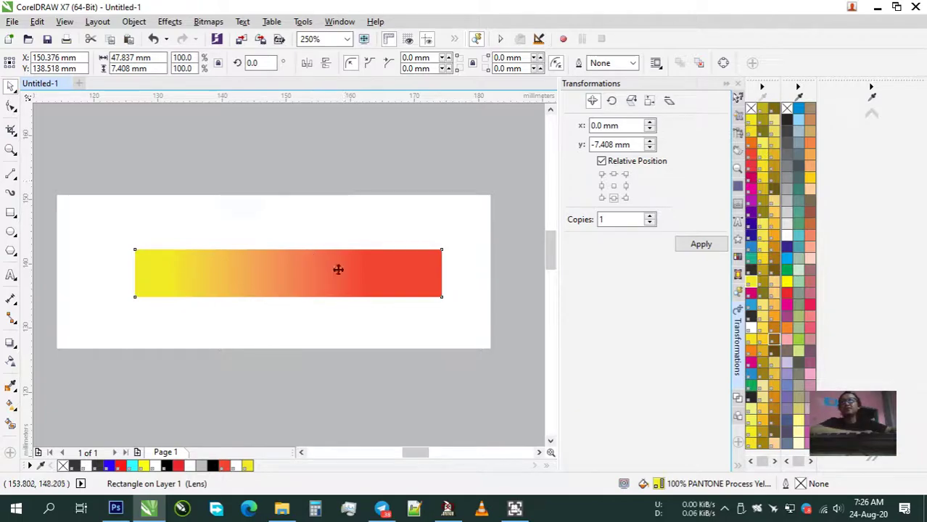
# Try moving the yellow gradient overlay off the red rectangle, and undo the changes
pyautogui.moveTo(194, 277); pyautogui.dragTo(197, 331)
pyautogui.hotkey('ctrl', 'z')
pyautogui.click(315, 165)
pyautogui.click(190, 282)
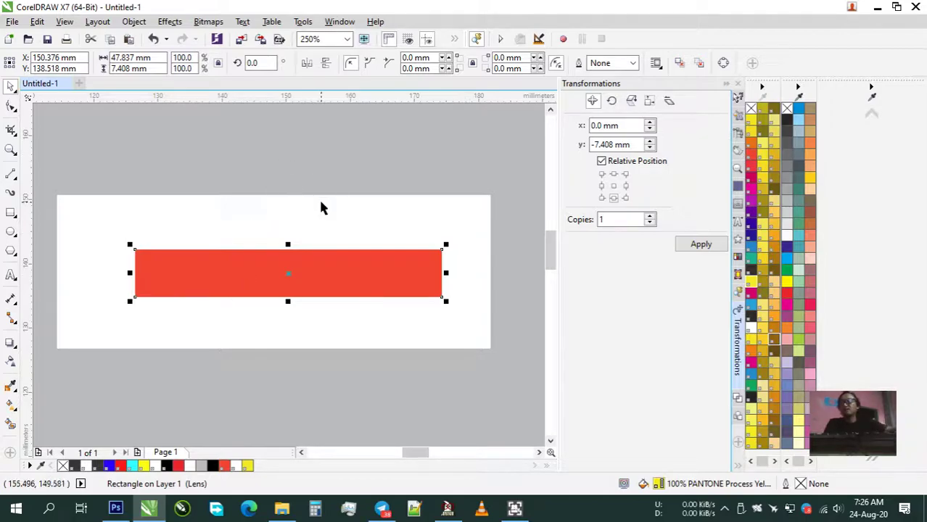
pyautogui.hotkey('ctrl', 'z')
# Remove the linear transparency from the yellow overlay rectangle
pyautogui.click(442, 265)
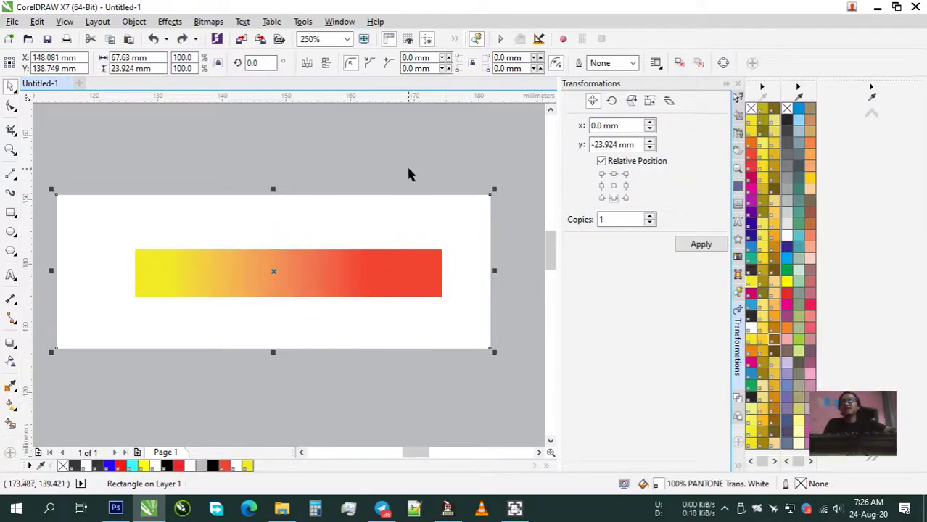
pyautogui.click(439, 267)
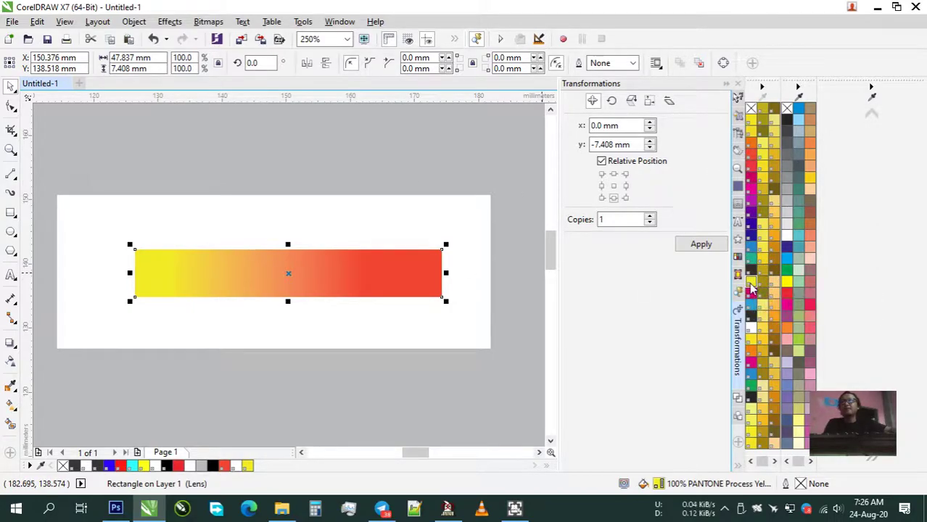
pyautogui.click(11, 364)
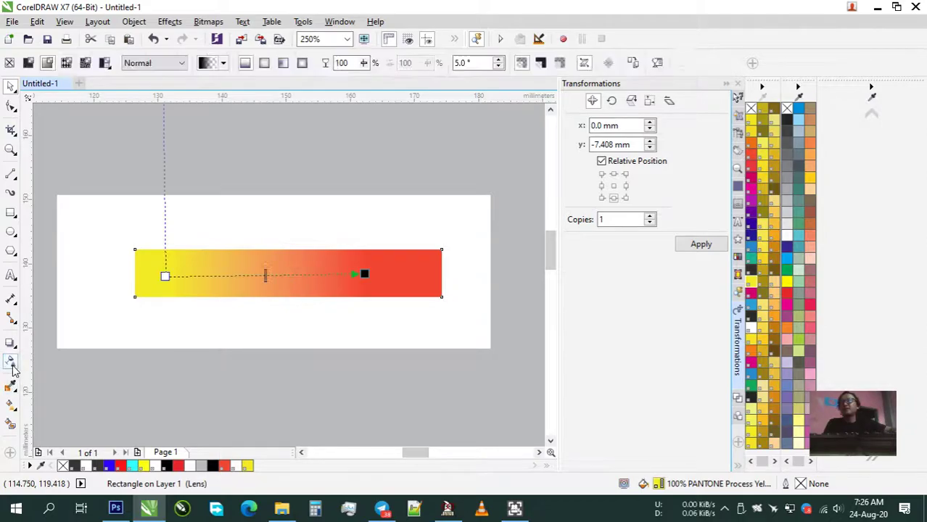
pyautogui.click(11, 64)
pyautogui.click(10, 86)
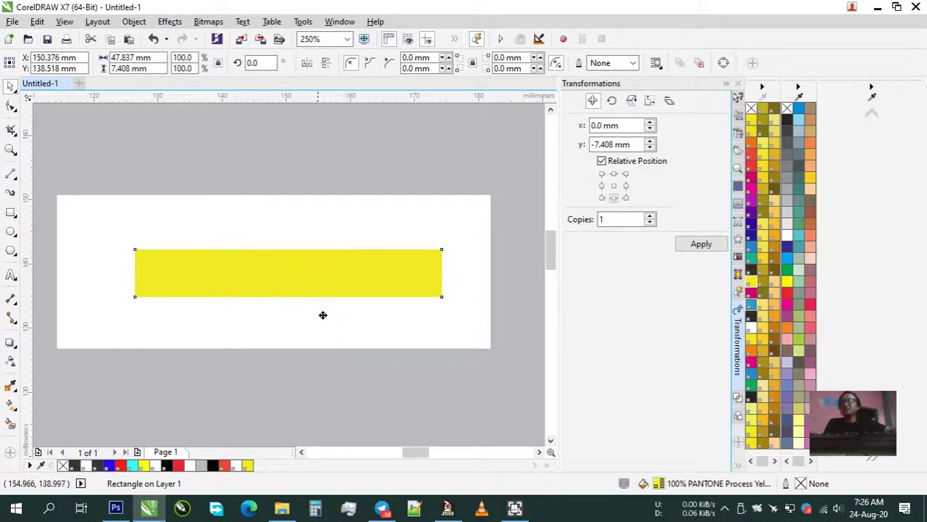
# Delete the red rectangle beneath the yellow one and place the yellow rectangle back inside the white panel
pyautogui.moveTo(323, 254); pyautogui.dragTo(333, 326)
pyautogui.click(332, 267)
pyautogui.press('Delete')
pyautogui.moveTo(367, 351); pyautogui.dragTo(366, 272)
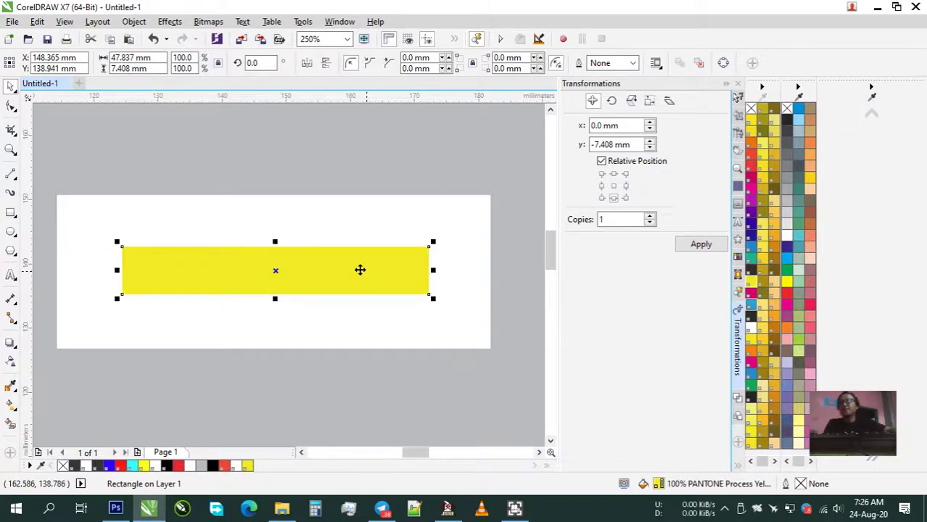
# Try a linear transparency fading from the left end to the middle of the yellow rectangle
pyautogui.click(10, 360)
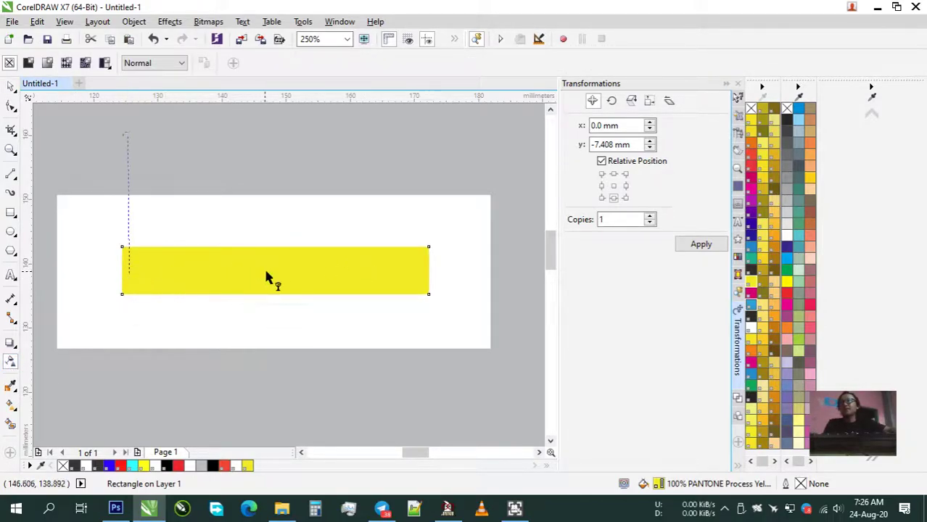
pyautogui.moveTo(128, 272); pyautogui.dragTo(265, 271)
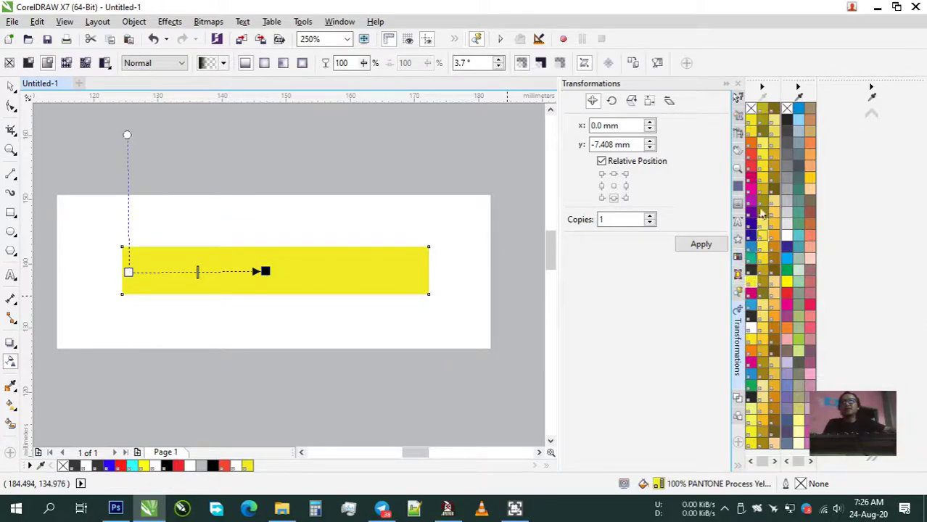
pyautogui.click(750, 169)
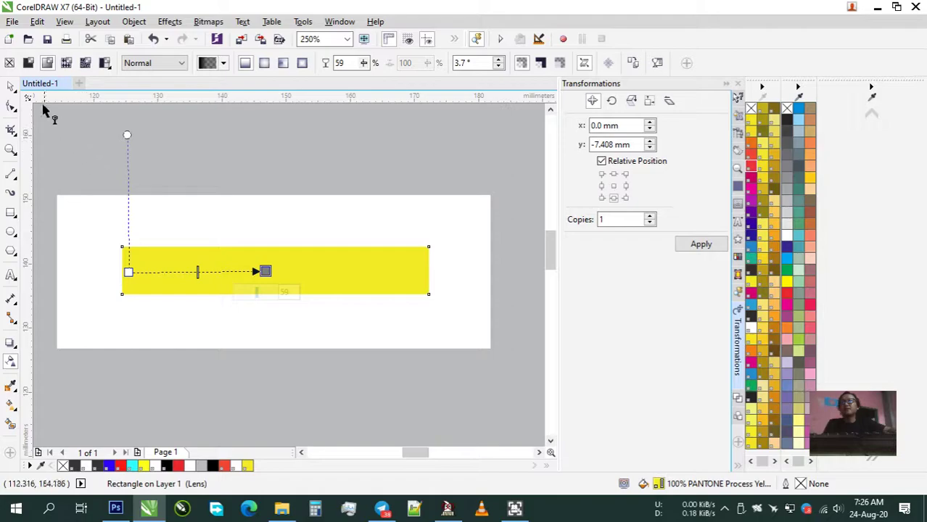
pyautogui.click(13, 87)
# Move the upper rectangle below the solid yellow one, fill it with PANTONE Warm Red C and remove its transparency
pyautogui.moveTo(327, 274); pyautogui.dragTo(327, 339)
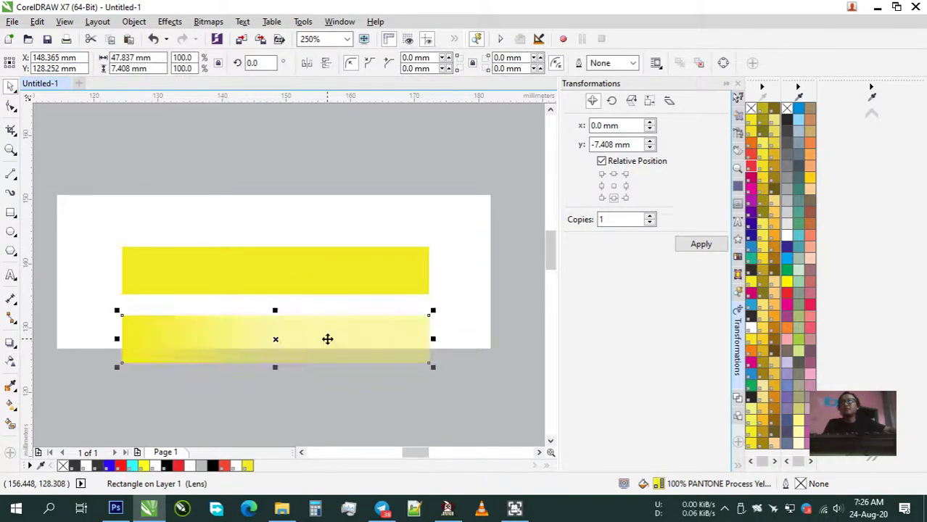
pyautogui.click(752, 160)
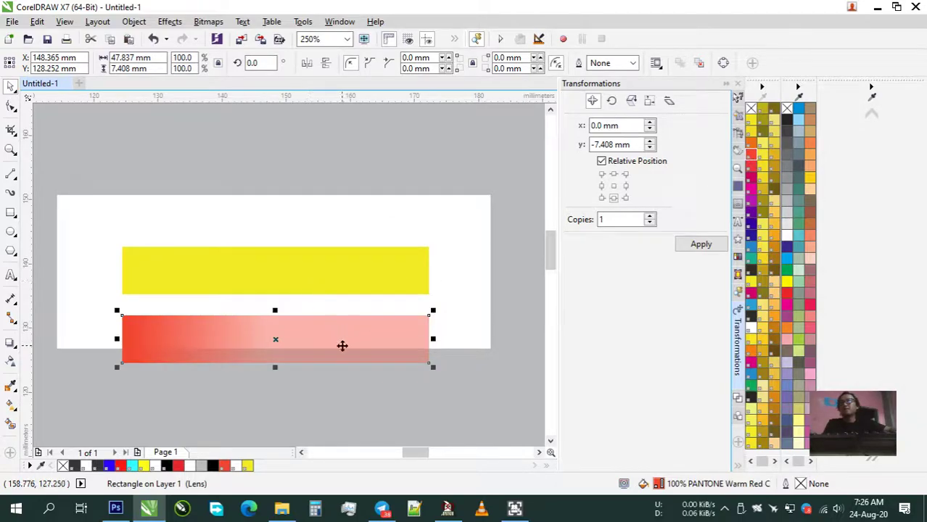
pyautogui.click(11, 360)
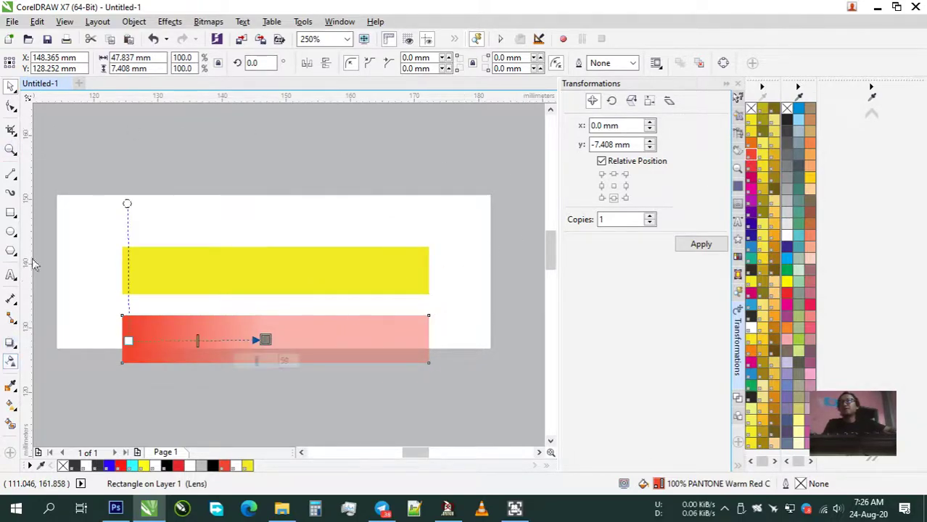
pyautogui.click(10, 63)
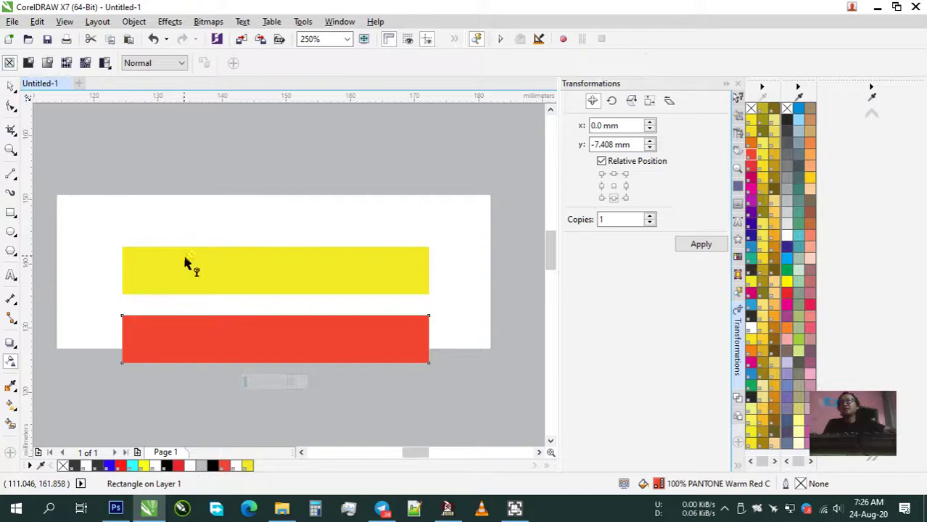
# Align the red rectangle with the yellow rectangle's horizontal centre line so it lies directly on top
pyautogui.click(11, 85)
pyautogui.keyDown('shift'); pyautogui.click(258, 269); pyautogui.keyUp('shift')
pyautogui.press('e')
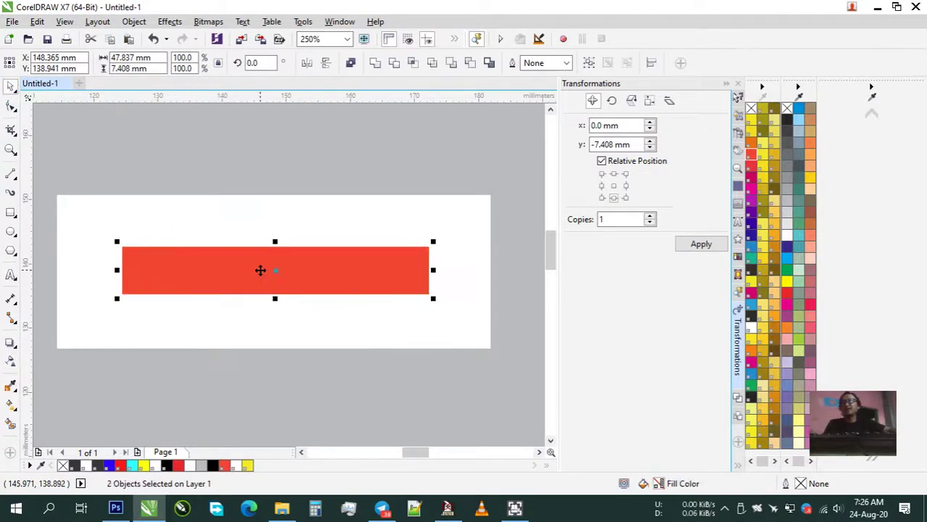
# Apply a linear transparency to the red rectangle, fading from opaque near its left end to 100 percent past the middle
pyautogui.click(302, 373)
pyautogui.click(306, 271)
pyautogui.click(11, 361)
pyautogui.moveTo(144, 270); pyautogui.dragTo(314, 268)
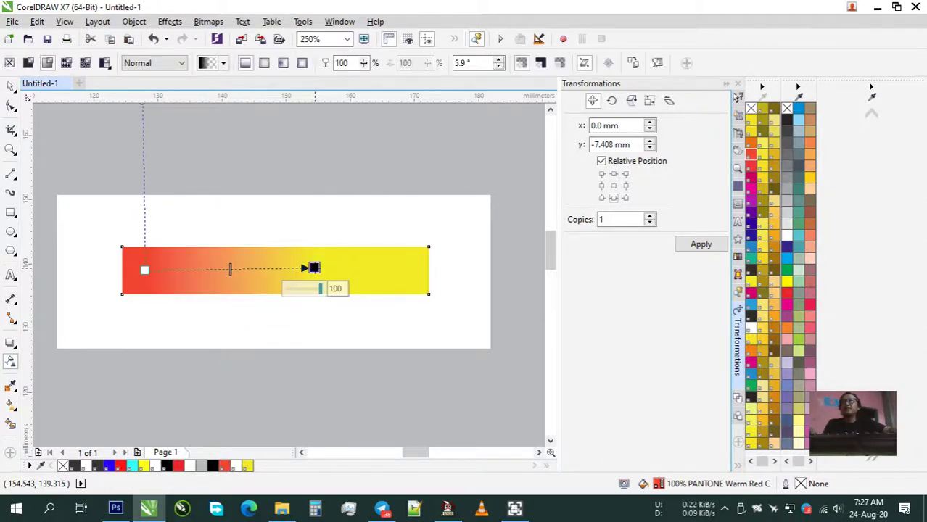
pyautogui.click(11, 86)
# Check the overprint setting of the red gradient rectangle's PANTONE Warm Red C fill
pyautogui.click(302, 379)
pyautogui.click(201, 264)
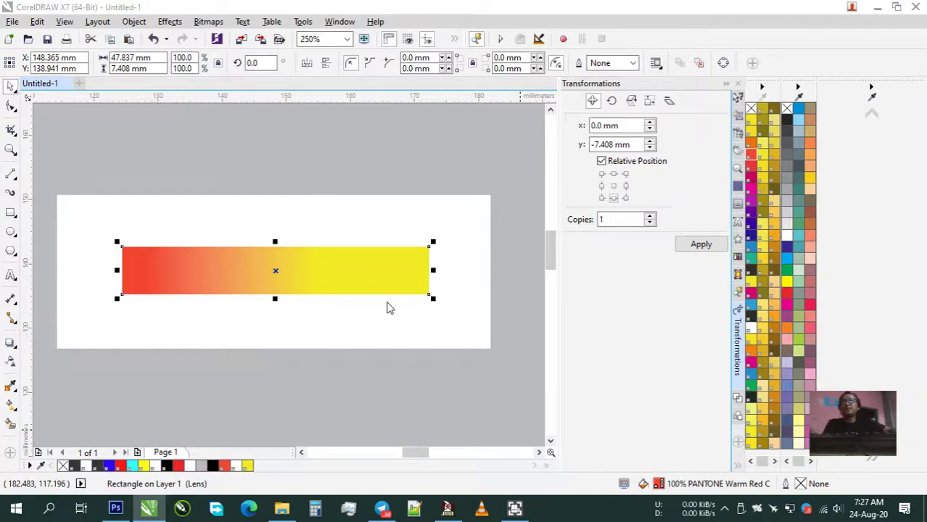
pyautogui.hotkey('shift', 'F11')
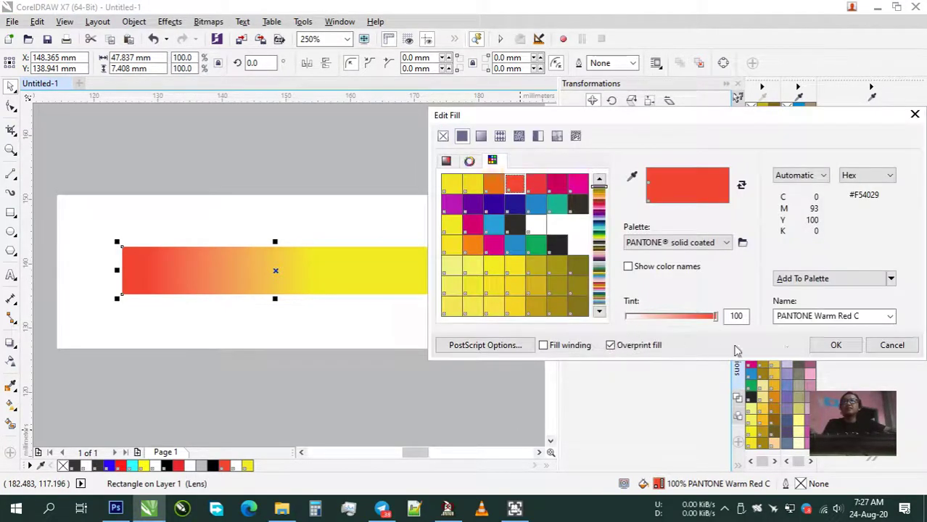
pyautogui.click(836, 345)
# Move the red gradient rectangle below the yellow one, and disable Overprint fill on the yellow rectangle
pyautogui.click(446, 374)
pyautogui.moveTo(329, 270); pyautogui.dragTo(329, 324)
pyautogui.click(343, 265)
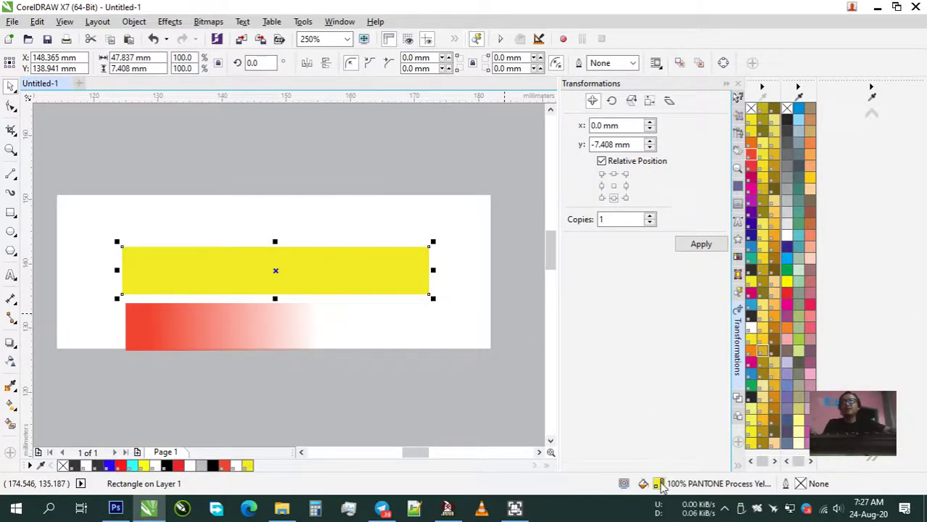
pyautogui.doubleClick(660, 485)
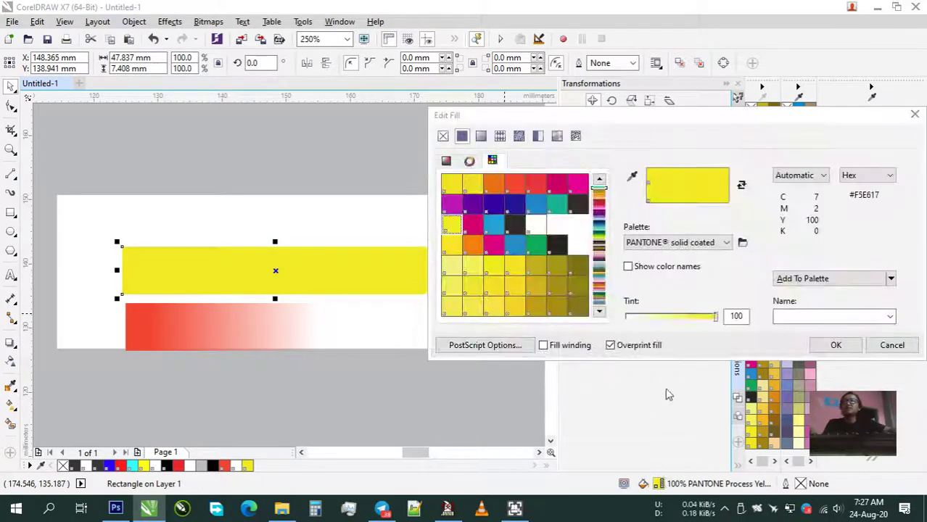
pyautogui.click(625, 347)
pyautogui.click(836, 345)
# Align the red gradient rectangle to the left and top edges of the yellow rectangle so it overlays it
pyautogui.click(281, 318)
pyautogui.keyDown('shift'); pyautogui.click(248, 290); pyautogui.keyUp('shift')
pyautogui.press('l')
pyautogui.press('t')
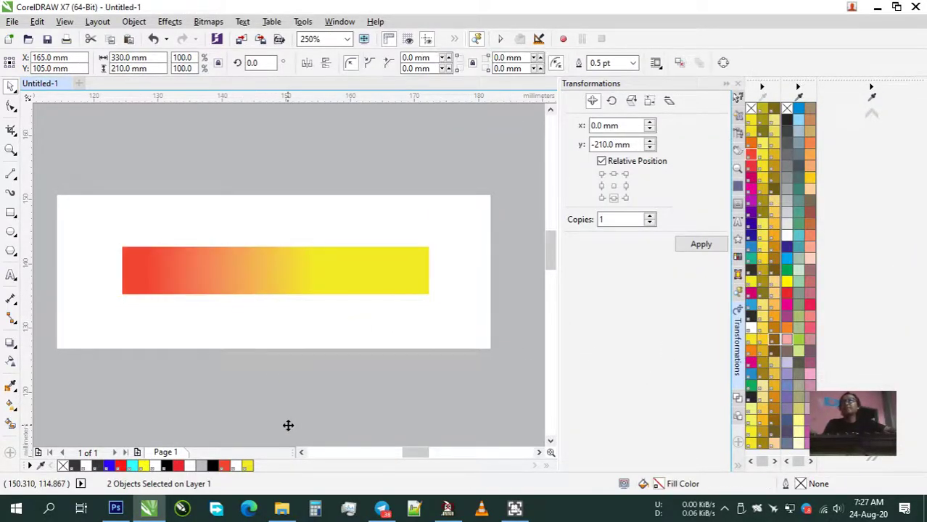
pyautogui.click(194, 326)
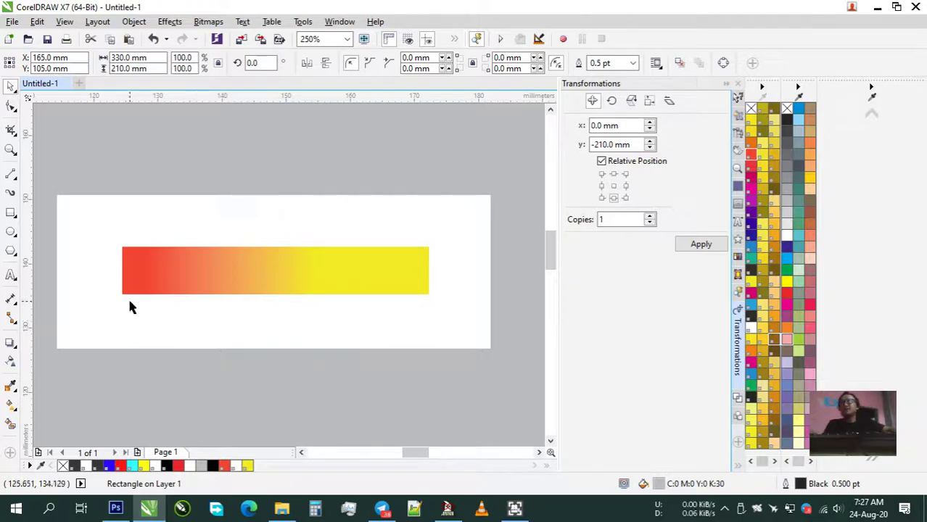
# Preview the print separations and examine the PANTONE Process Yellow C and PANTONE Warm Red C plates up close
pyautogui.hotkey('ctrl', 'p')
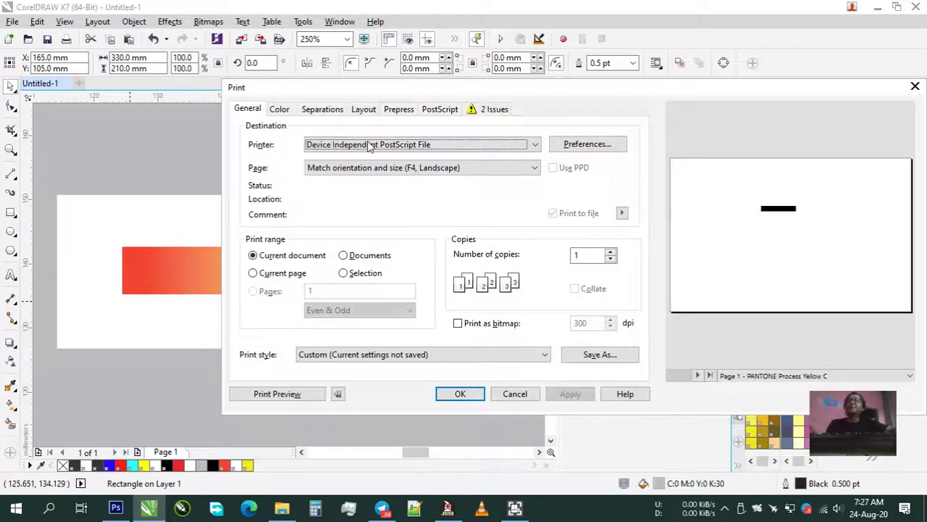
pyautogui.click(330, 110)
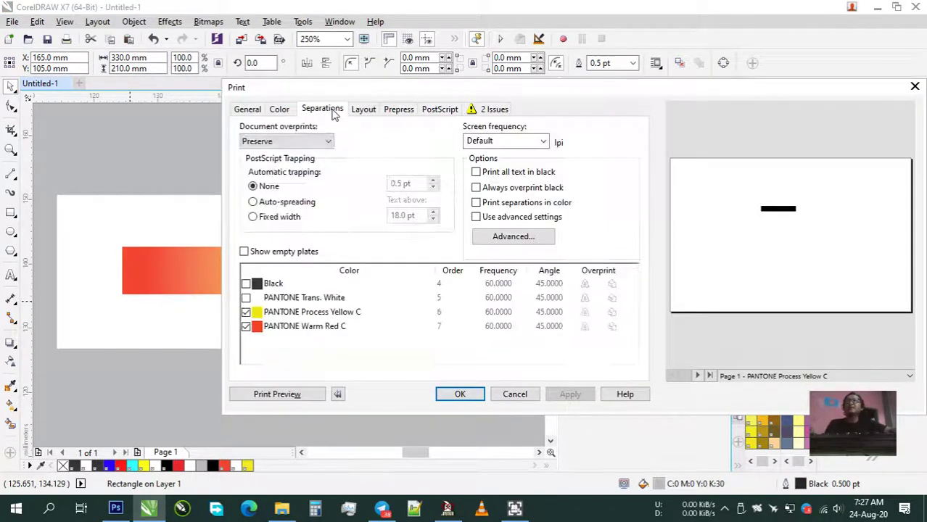
pyautogui.click(277, 394)
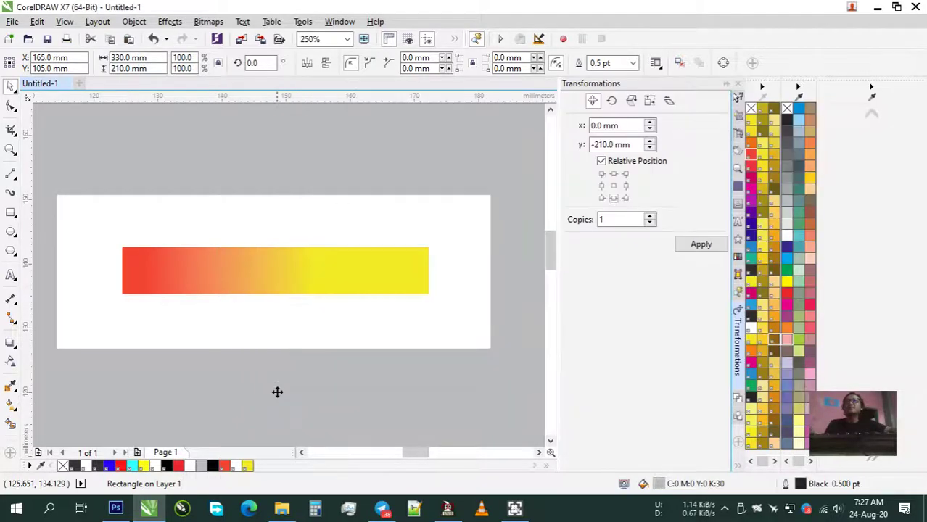
pyautogui.scroll(2, 428, 178)
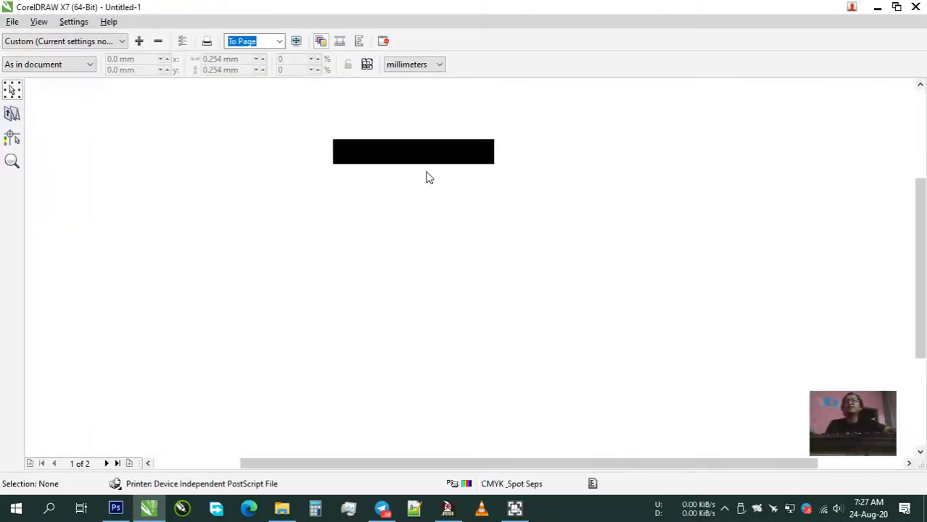
pyautogui.click(921, 148)
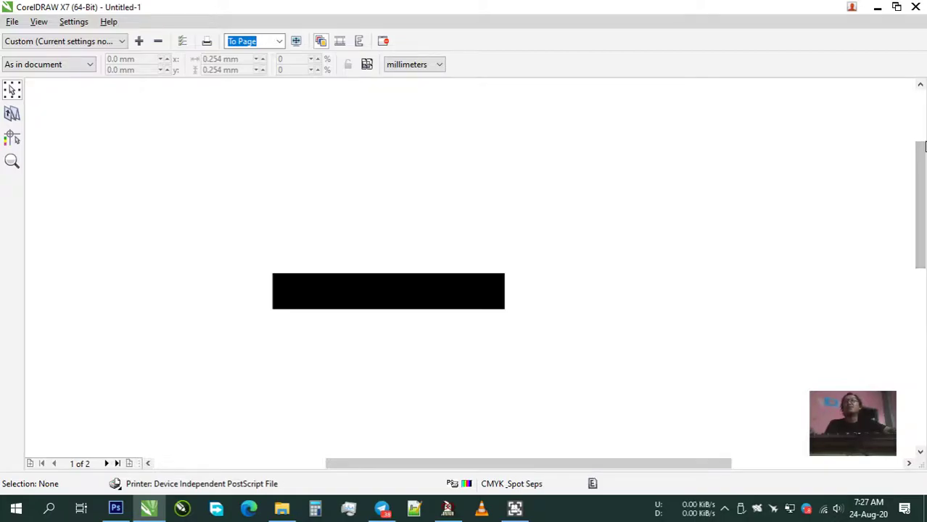
pyautogui.click(105, 464)
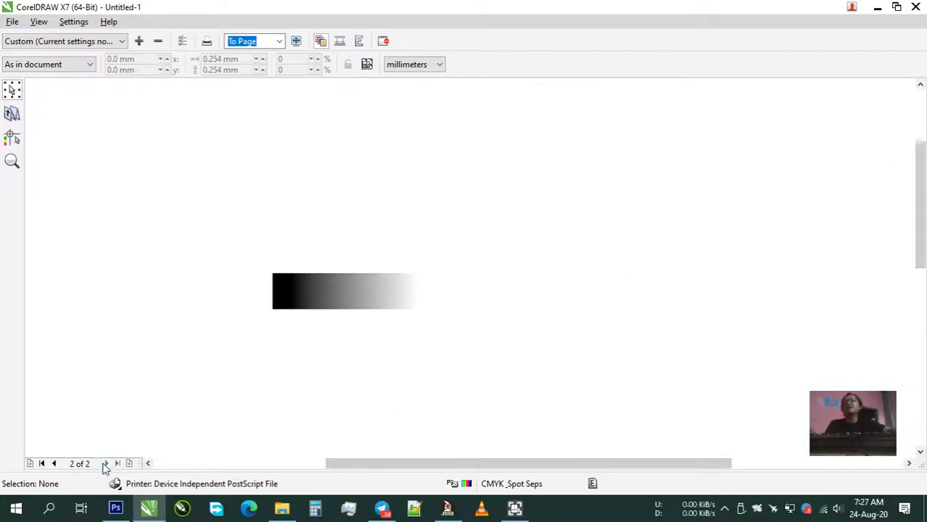
pyautogui.scroll(2, 343, 262)
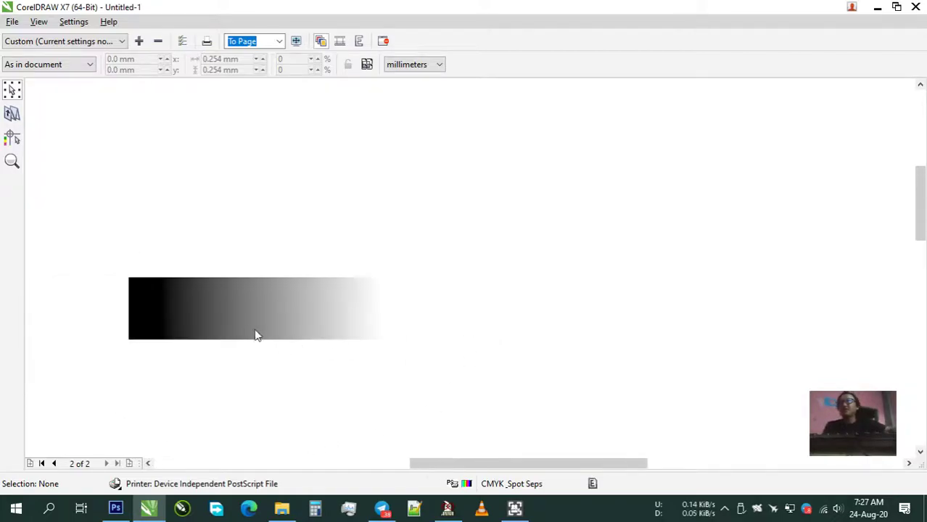
pyautogui.click(411, 464)
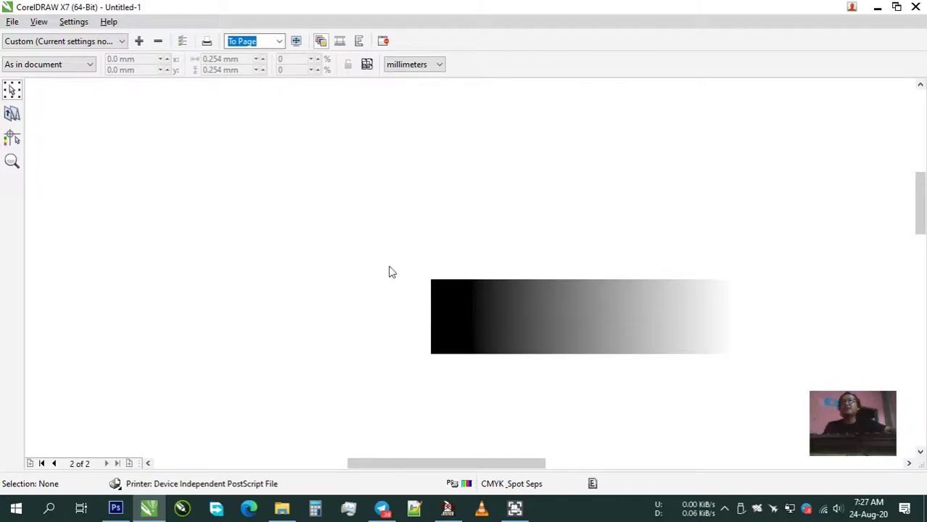
# Set the separations' screen frequency to 35 lpi in the print options and apply it
pyautogui.click(183, 44)
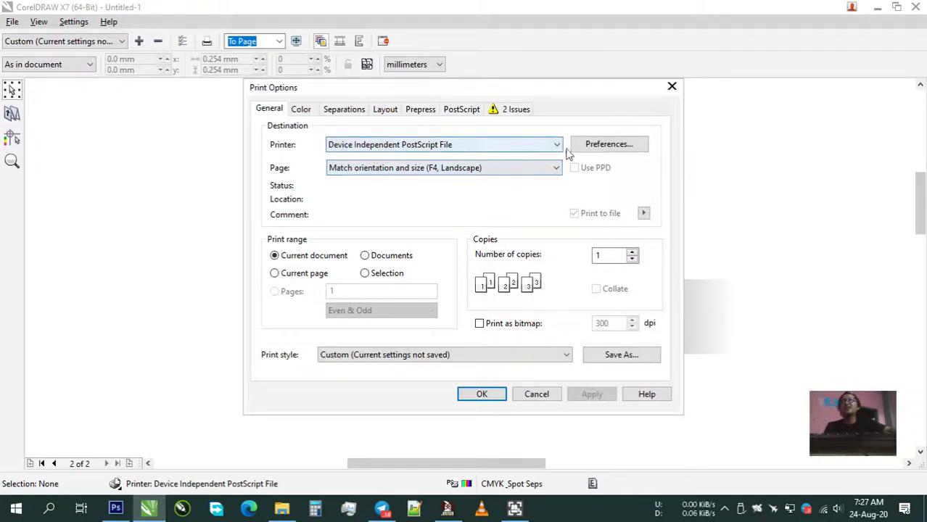
pyautogui.click(364, 110)
pyautogui.click(510, 143)
pyautogui.write('35')
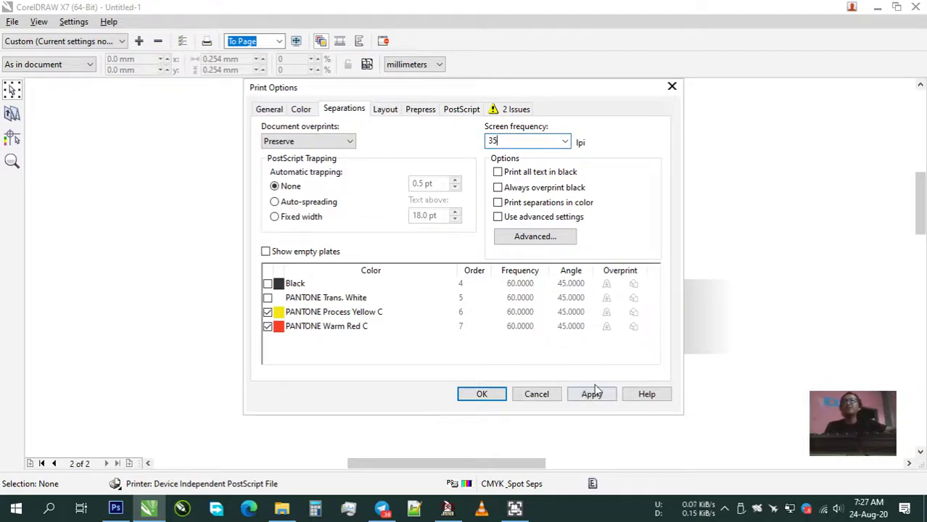
pyautogui.click(591, 394)
pyautogui.click(480, 394)
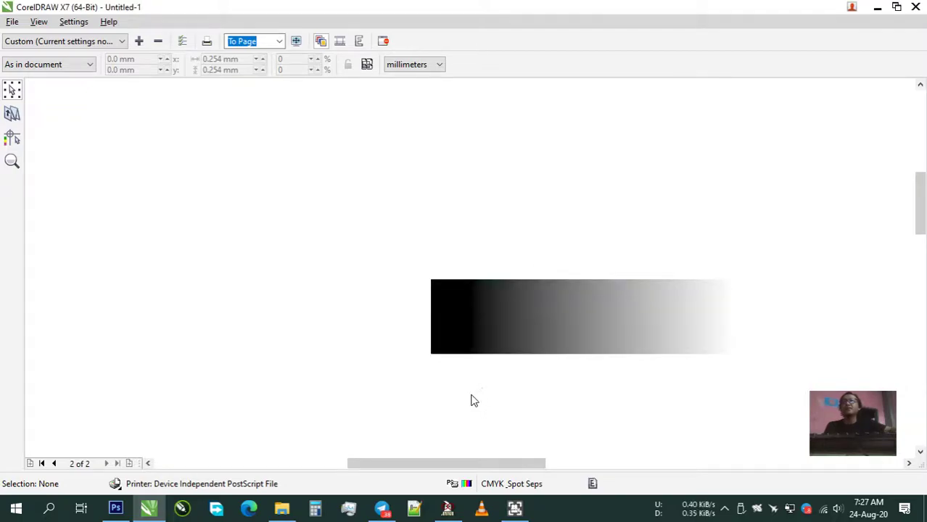
# Close the open GSview window and print the separations to the PostScript file Untitled-1.ps in Documents, overwriting the existing file
pyautogui.click(447, 508)
pyautogui.click(916, 7)
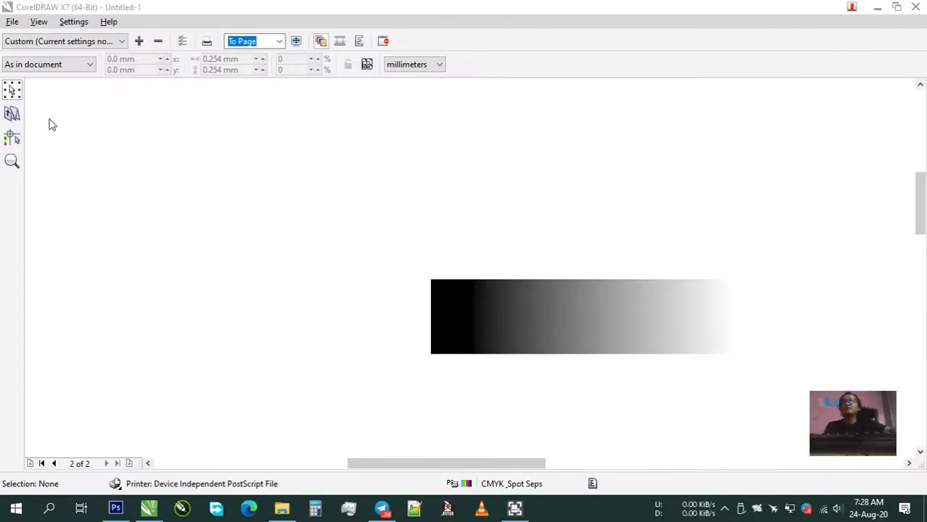
pyautogui.click(207, 43)
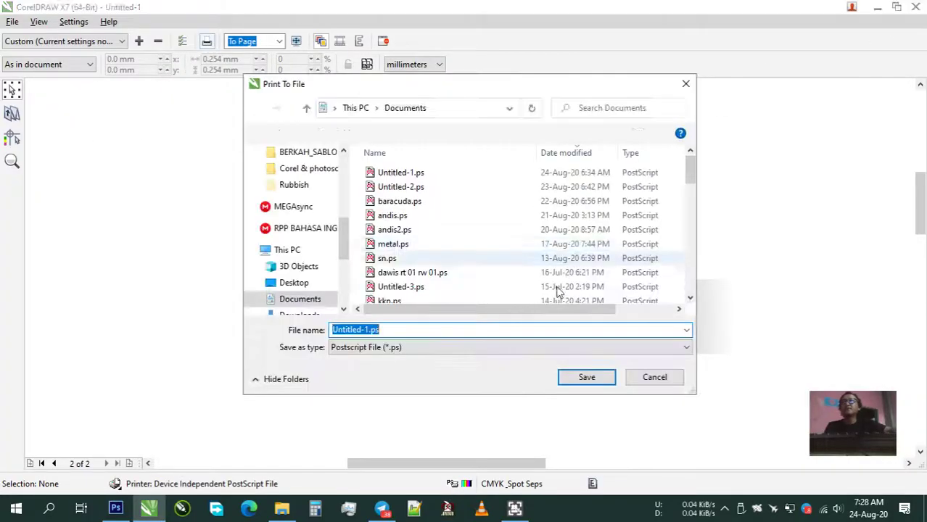
pyautogui.click(586, 377)
pyautogui.click(496, 255)
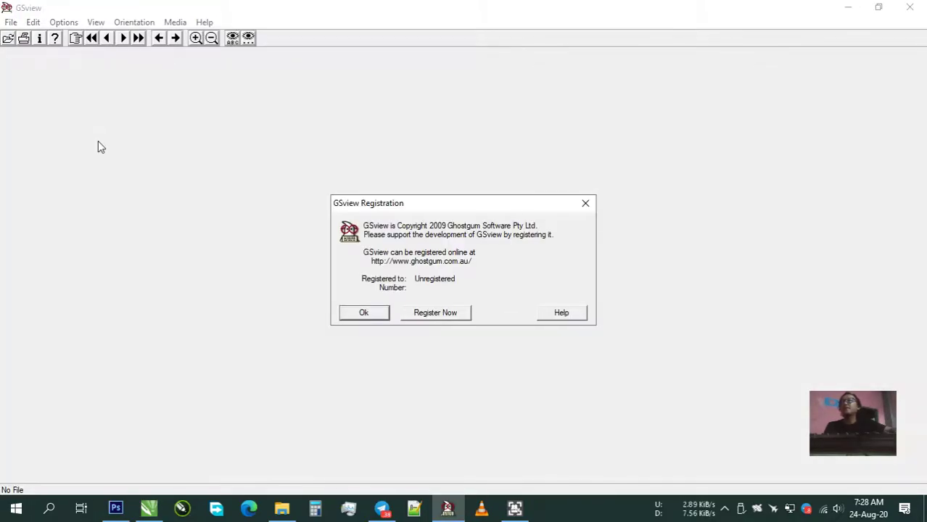
# In GSview, dismiss the registration notice and open Untitled-1.ps from Documents
pyautogui.click(367, 314)
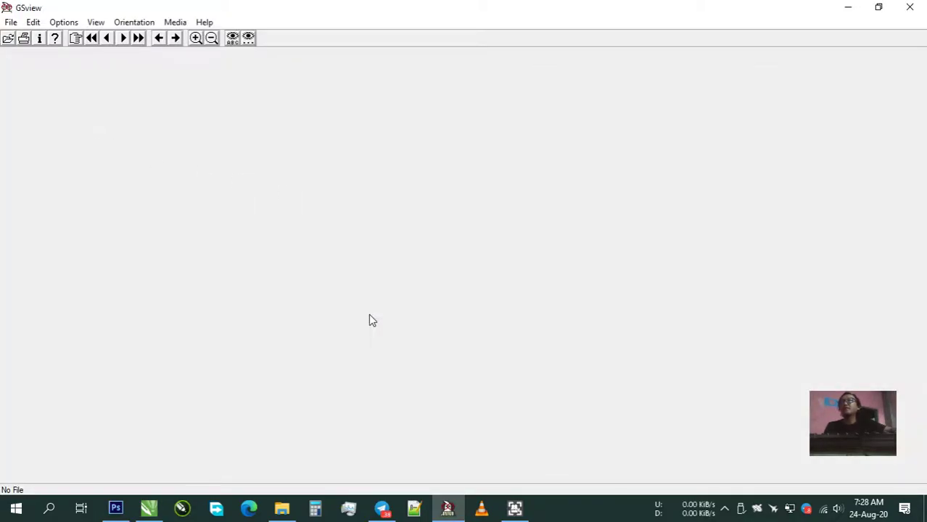
pyautogui.click(9, 38)
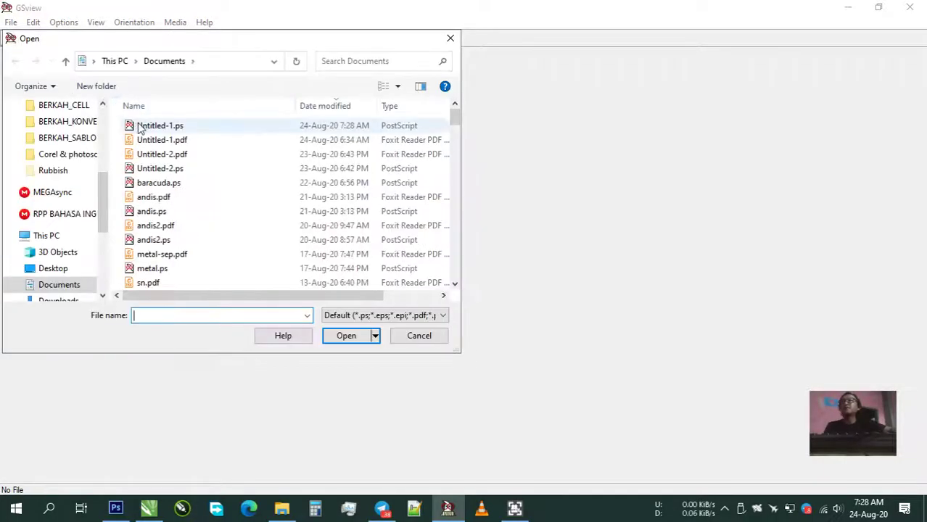
pyautogui.doubleClick(138, 123)
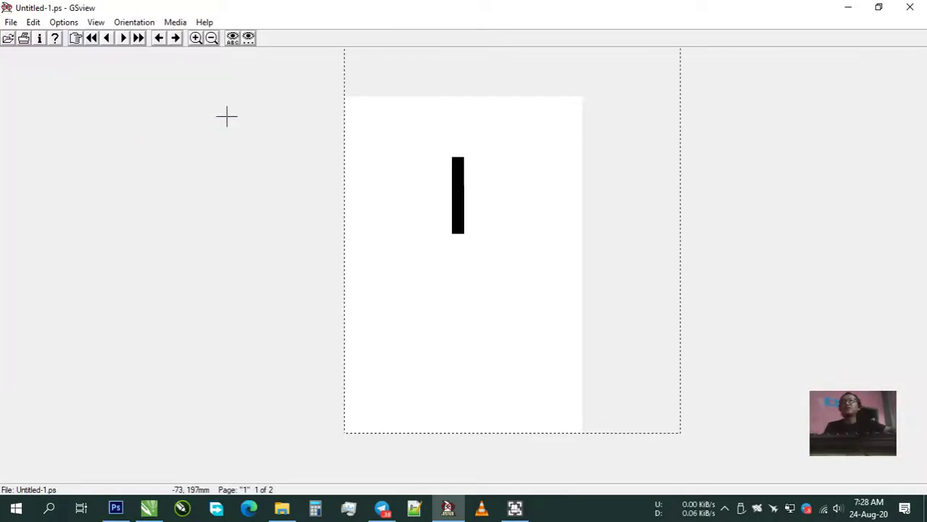
# Print the PostScript file through the Foxit Reader PDF Printer to Untitled-1.pdf in Documents, replacing the existing file
pyautogui.click(24, 38)
pyautogui.click(250, 275)
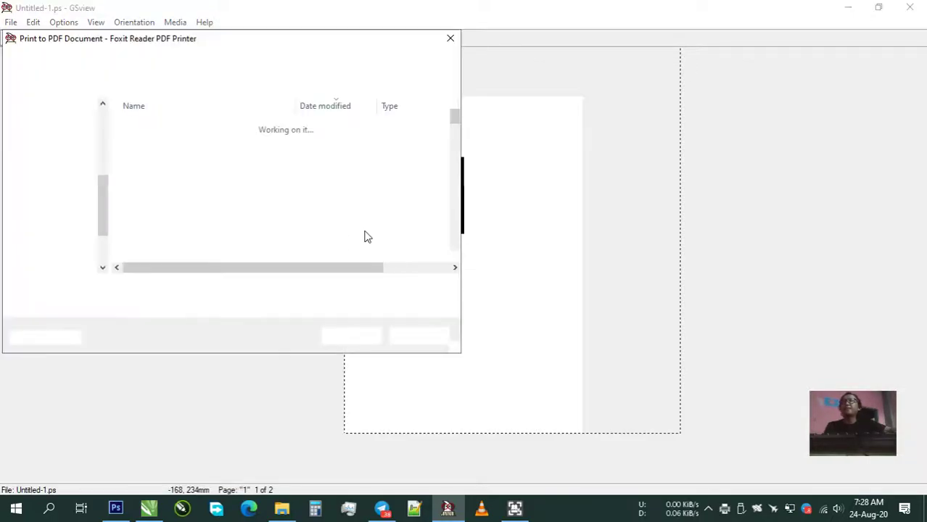
pyautogui.click(351, 337)
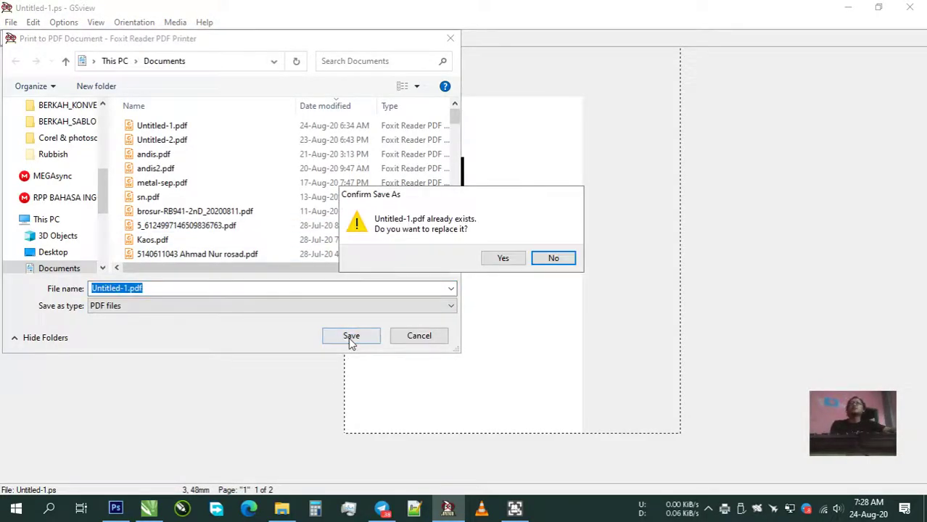
pyautogui.click(510, 260)
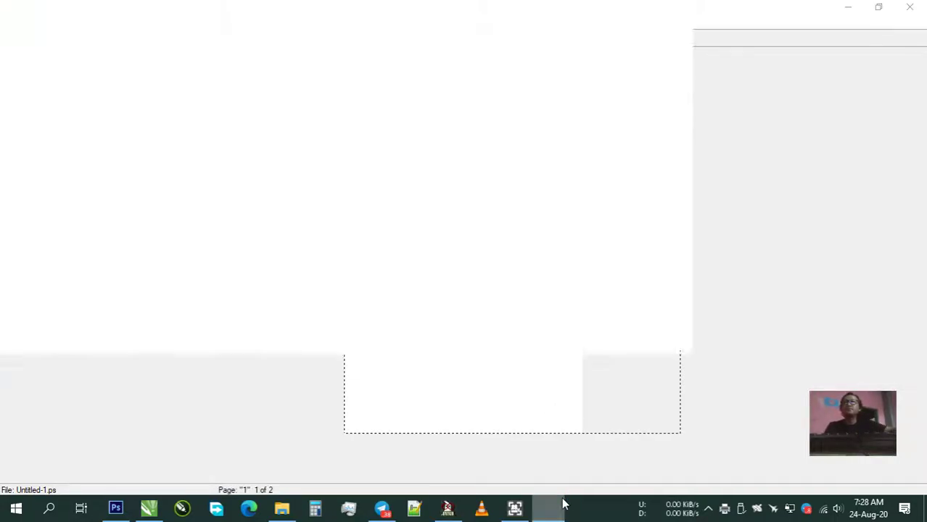
# In Foxit Reader, examine the yellow plate on page 1 and the red plate's halftone dots on page 2 of Untitled-1.pdf
pyautogui.scroll(-1, 429, 441)
pyautogui.scroll(5, 333, 293)
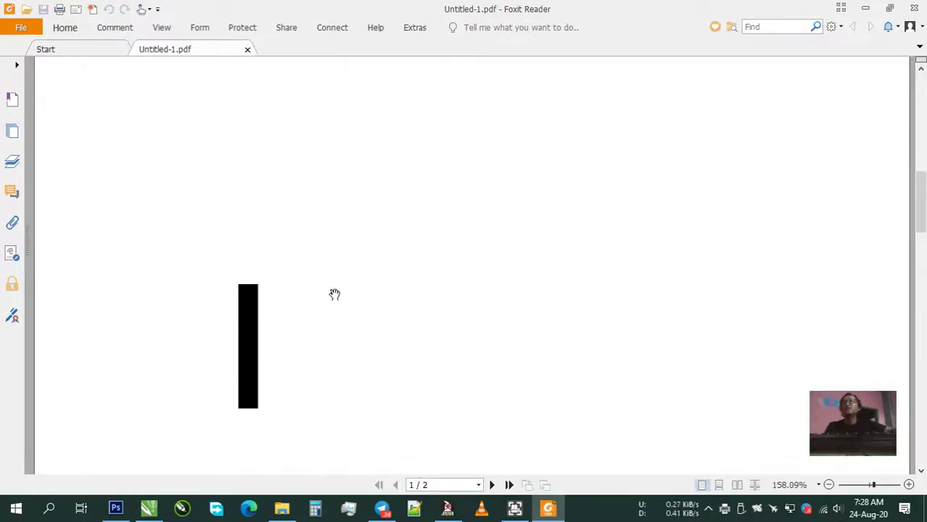
pyautogui.scroll(-8, 334, 294)
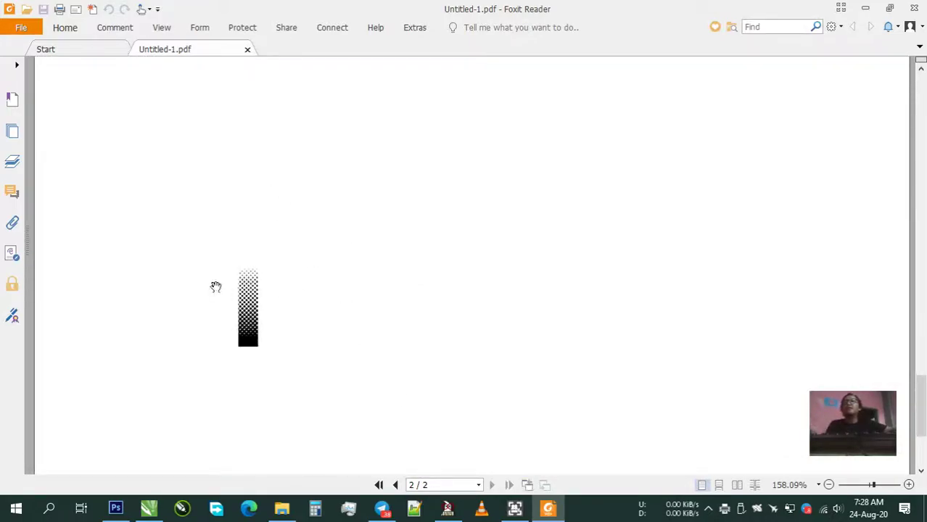
pyautogui.scroll(1, 215, 286)
pyautogui.keyDown('ctrl'); pyautogui.scroll(3, 227, 380); pyautogui.keyUp('ctrl')
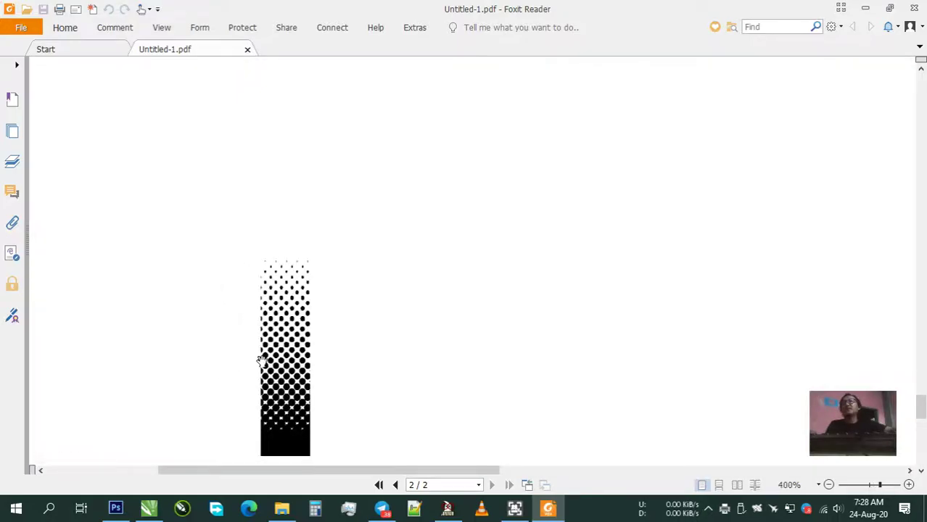
pyautogui.keyDown('ctrl'); pyautogui.scroll(-8, 263, 359); pyautogui.keyUp('ctrl')
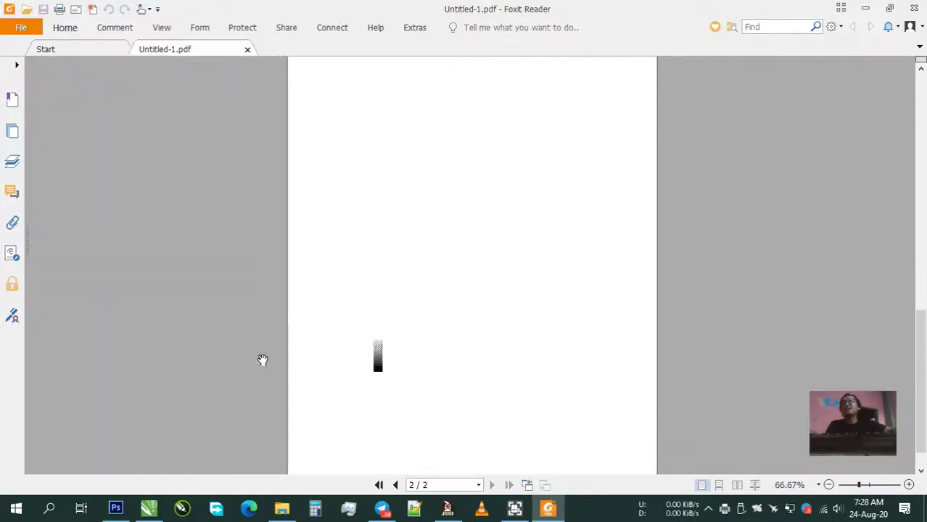
pyautogui.keyDown('ctrl'); pyautogui.scroll(3, 356, 325); pyautogui.keyUp('ctrl')
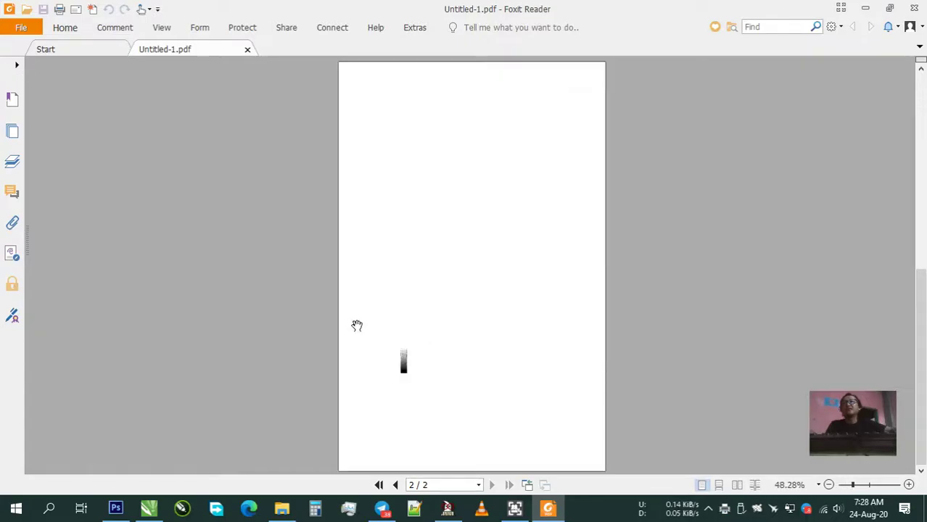
pyautogui.scroll(-1, 366, 326)
pyautogui.scroll(1, 365, 325)
pyautogui.scroll(-1, 366, 326)
pyautogui.keyDown('ctrl'); pyautogui.scroll(1, 369, 374); pyautogui.keyUp('ctrl')
pyautogui.keyDown('ctrl'); pyautogui.scroll(3, 369, 374); pyautogui.keyUp('ctrl')
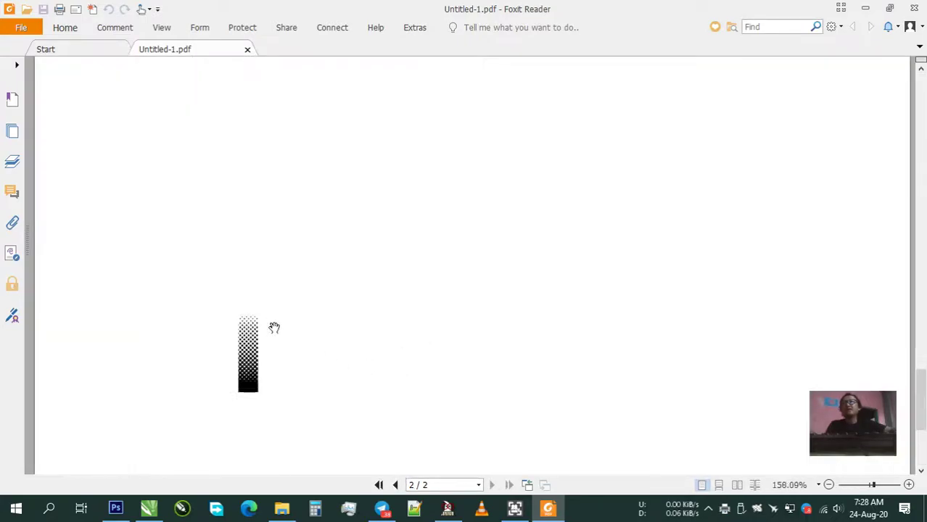
pyautogui.keyDown('ctrl'); pyautogui.scroll(1, 193, 362); pyautogui.keyUp('ctrl')
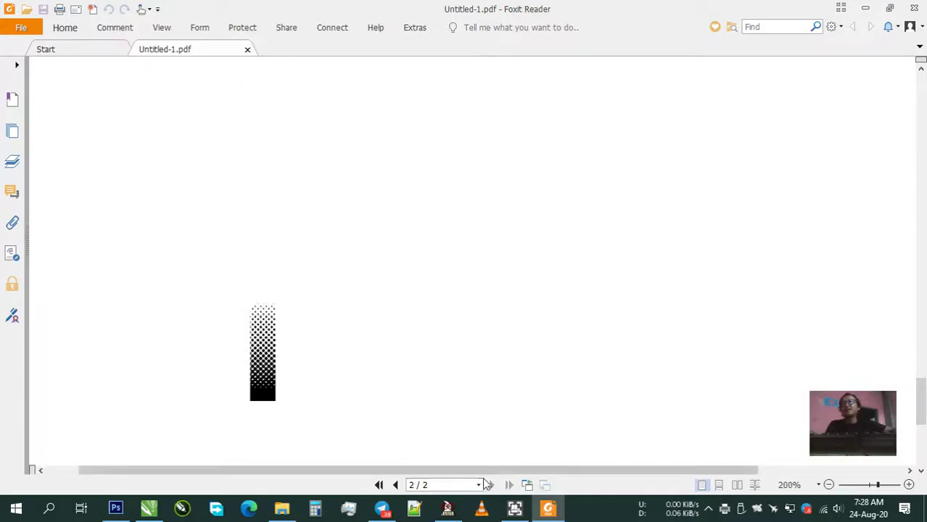
pyautogui.click(395, 485)
pyautogui.keyDown('ctrl'); pyautogui.scroll(-7, 389, 255); pyautogui.keyUp('ctrl')
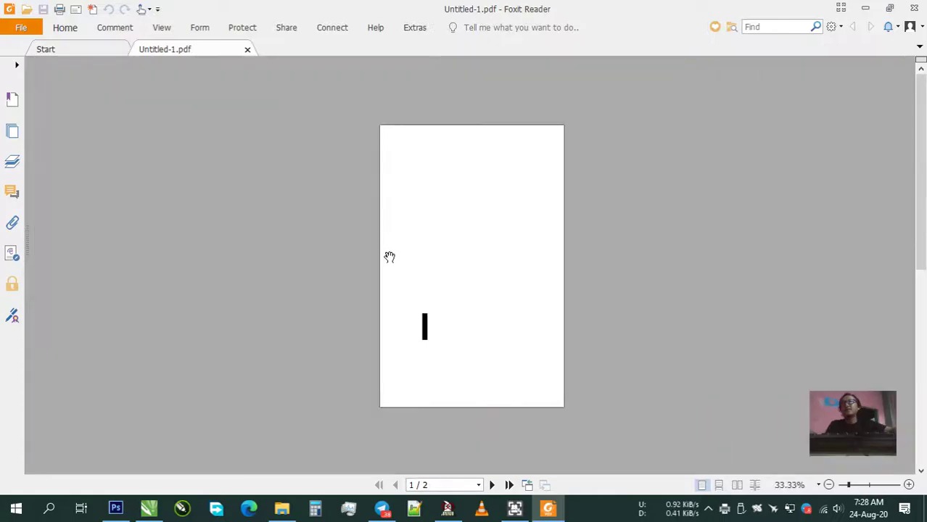
pyautogui.keyDown('ctrl'); pyautogui.scroll(4, 406, 330); pyautogui.keyUp('ctrl')
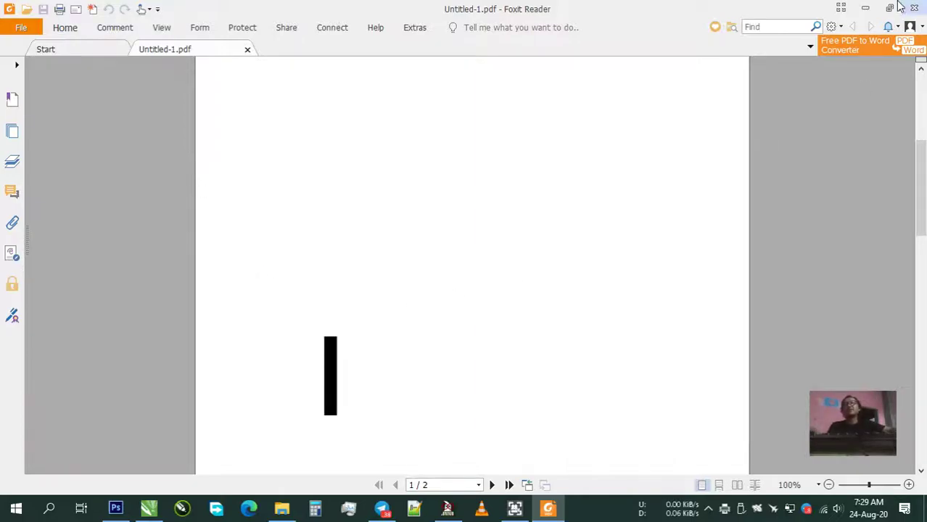
# Minimise Foxit Reader, GSview and the CorelDRAW print preview to reveal the desktop
pyautogui.click(873, 11)
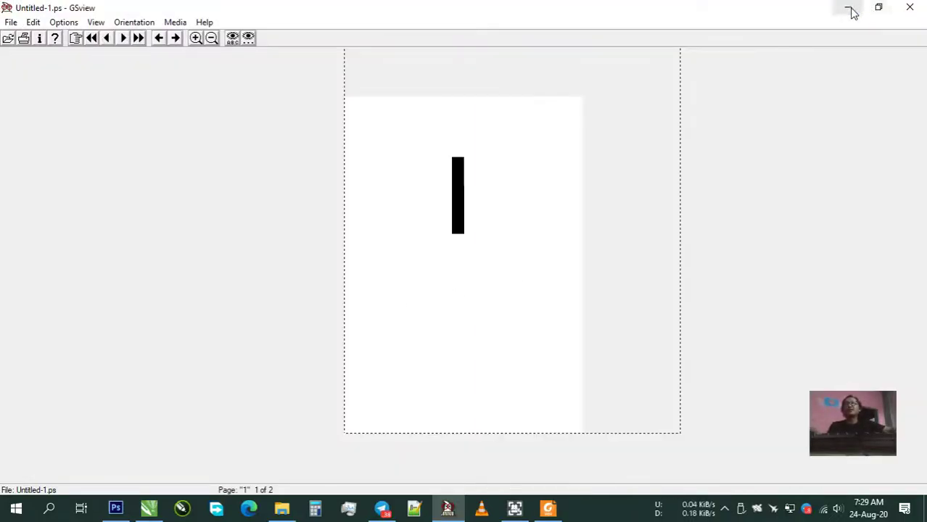
pyautogui.click(847, 9)
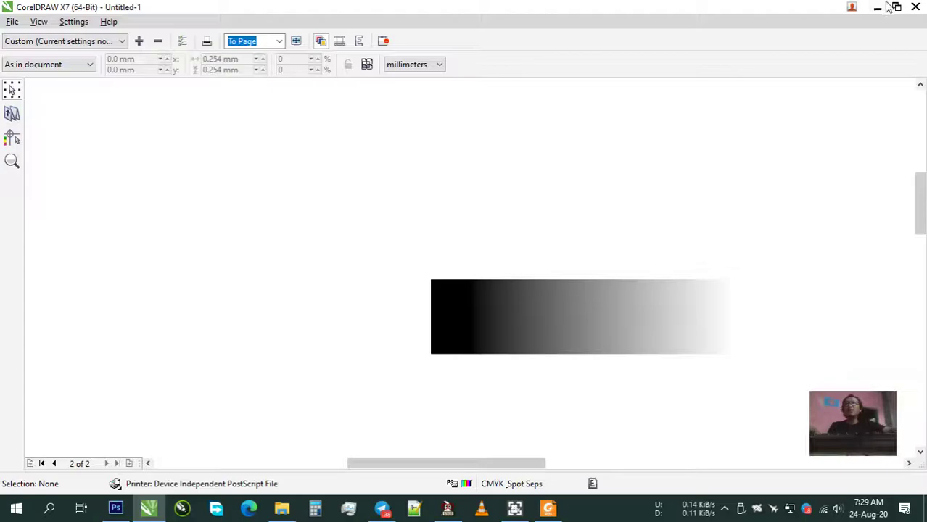
pyautogui.click(884, 9)
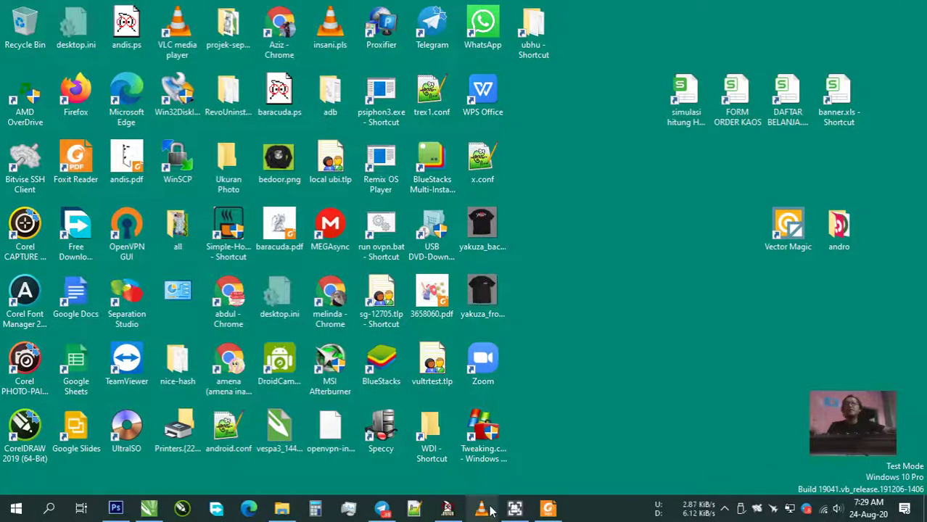